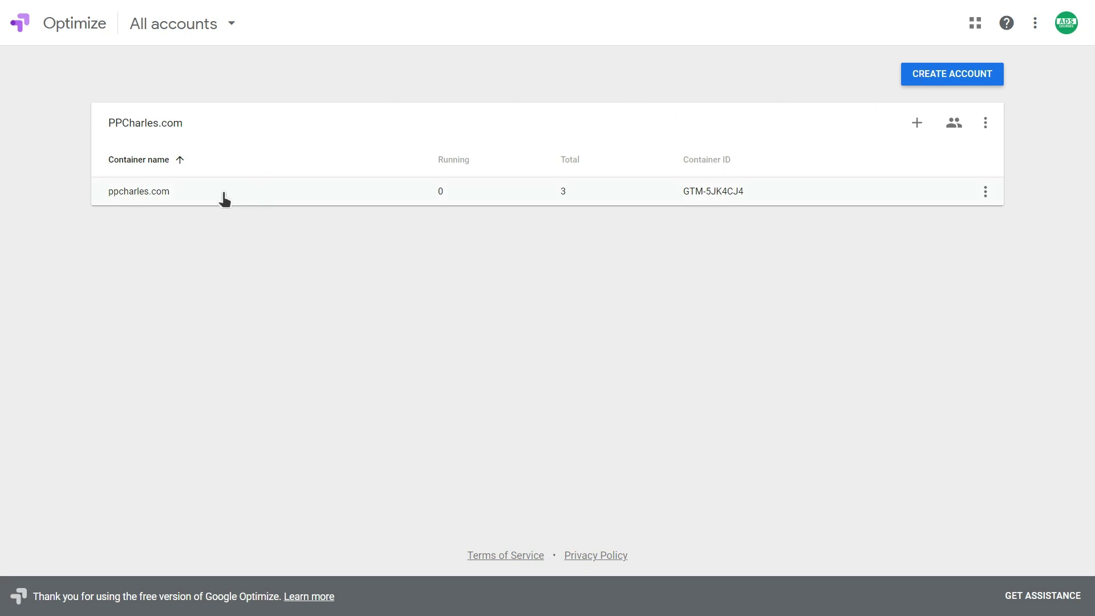
Open the ppcharles.com container and look over its setup details.
click(204, 192)
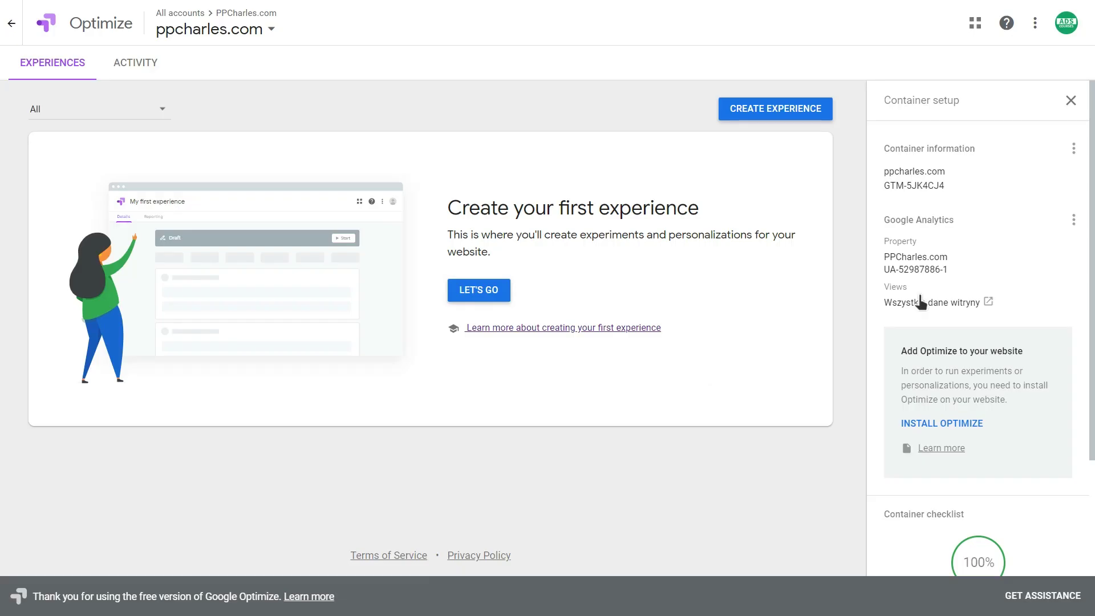
scroll(990, 187, down, 1)
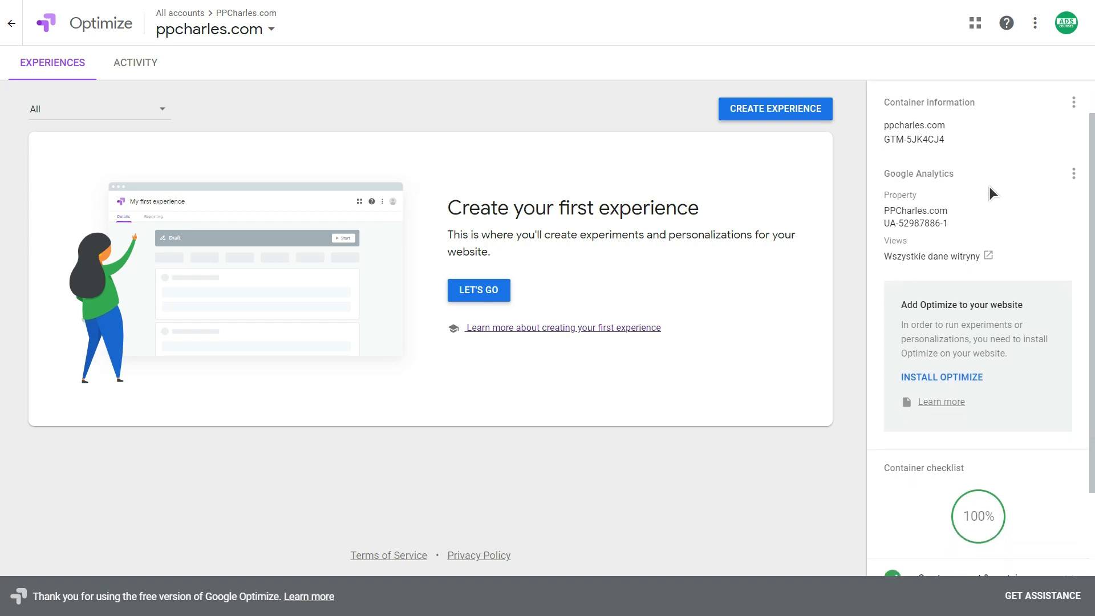
scroll(990, 186, up, 1)
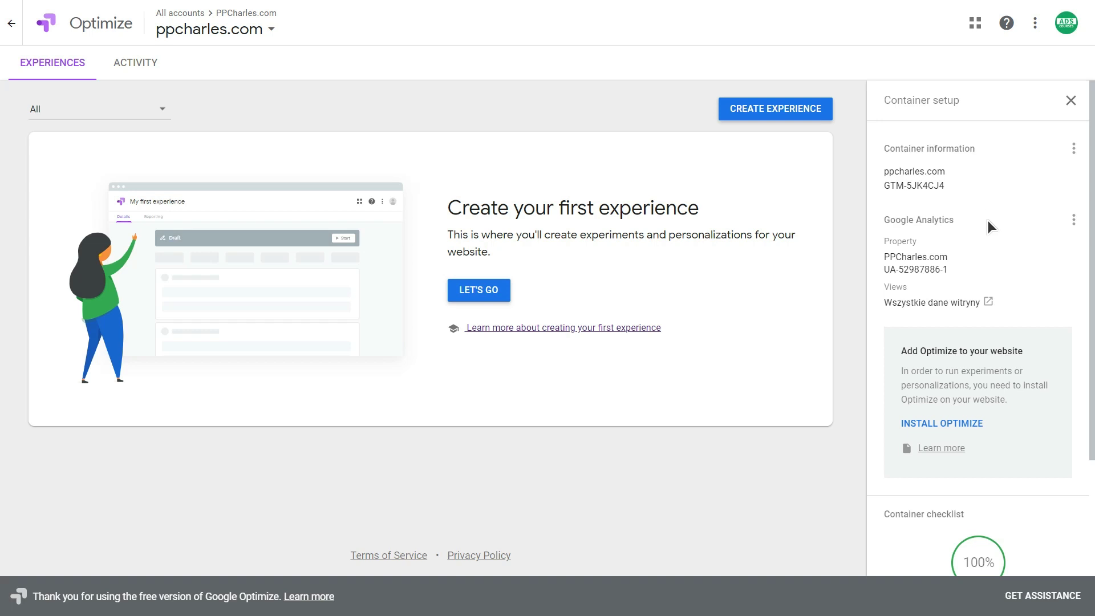
Review the container's Google Analytics property link and its selected views, leaving the settings as they are.
click(1074, 220)
click(1046, 229)
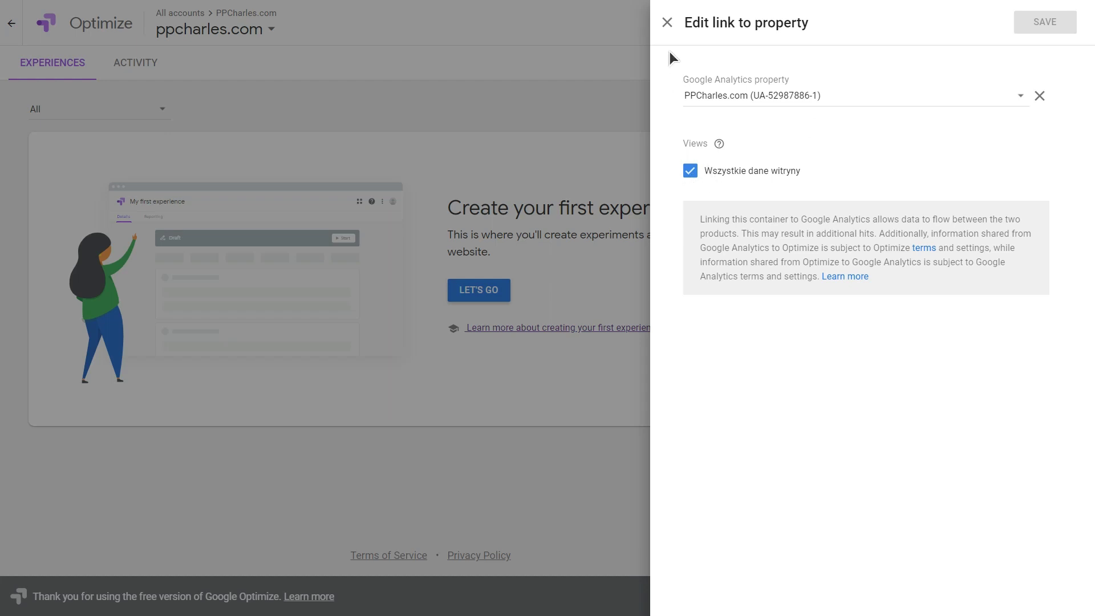
click(666, 24)
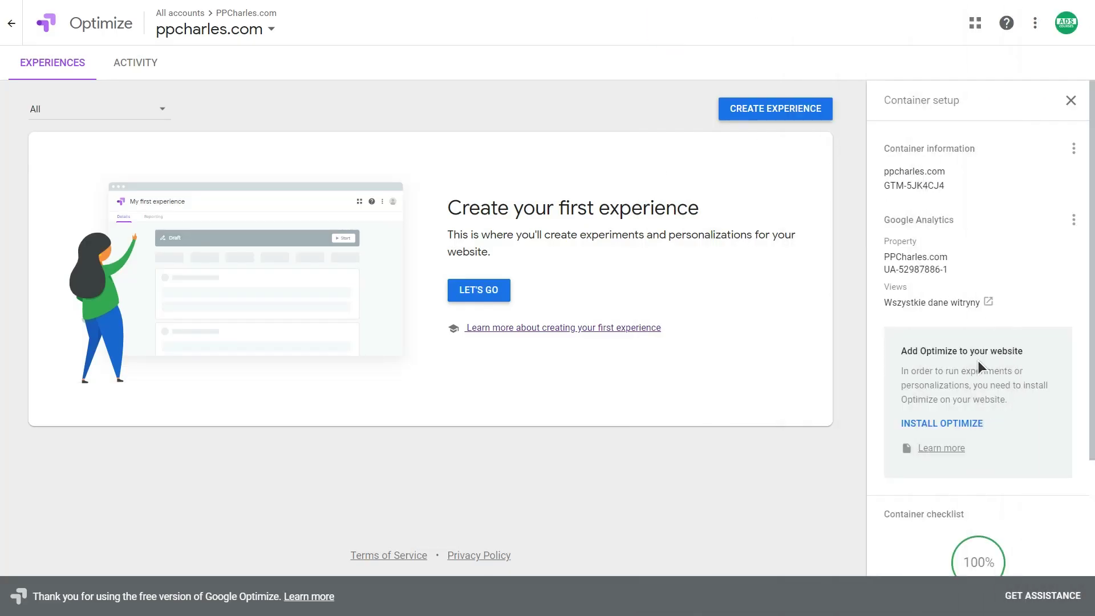
Read the Optimize snippet installation instructions, examining the optimize_id code and the note for Universal Analytics.
click(941, 422)
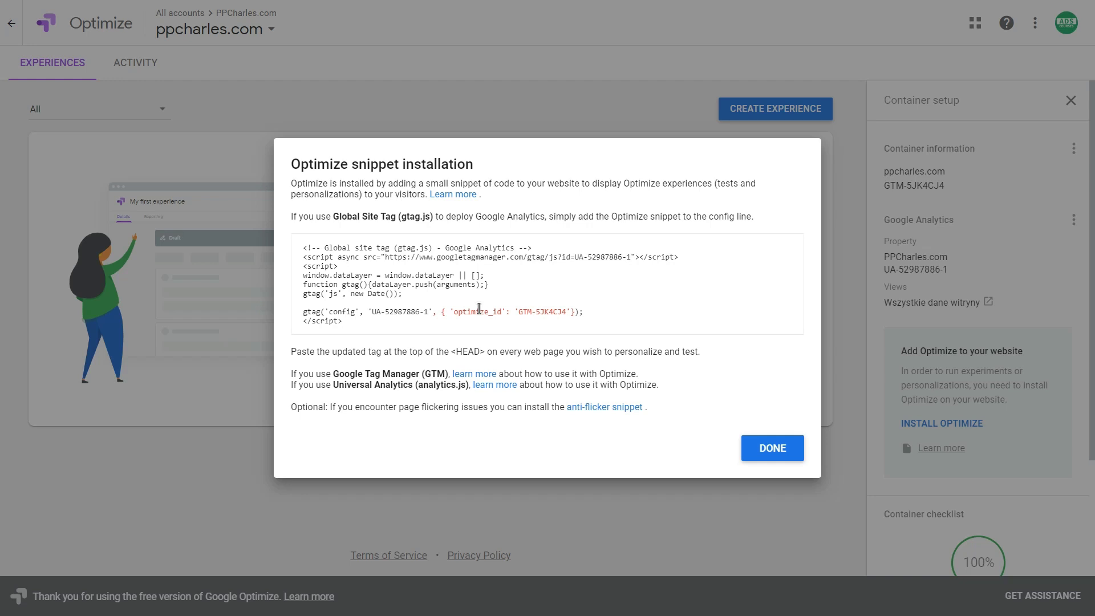
drag(442, 311, 571, 313)
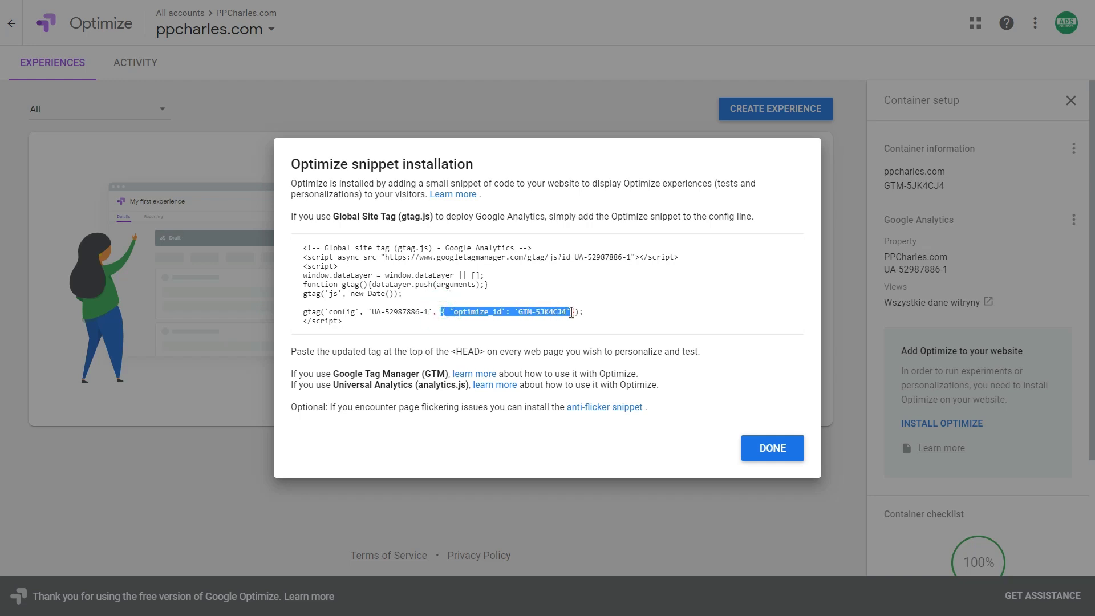
click(571, 313)
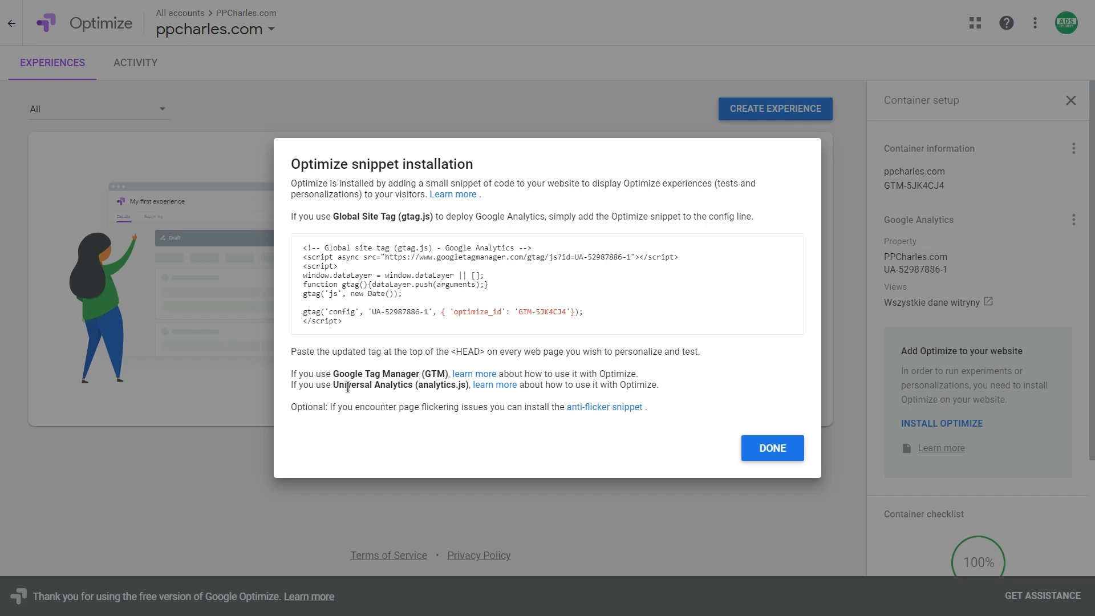
drag(334, 387, 414, 390)
click(468, 323)
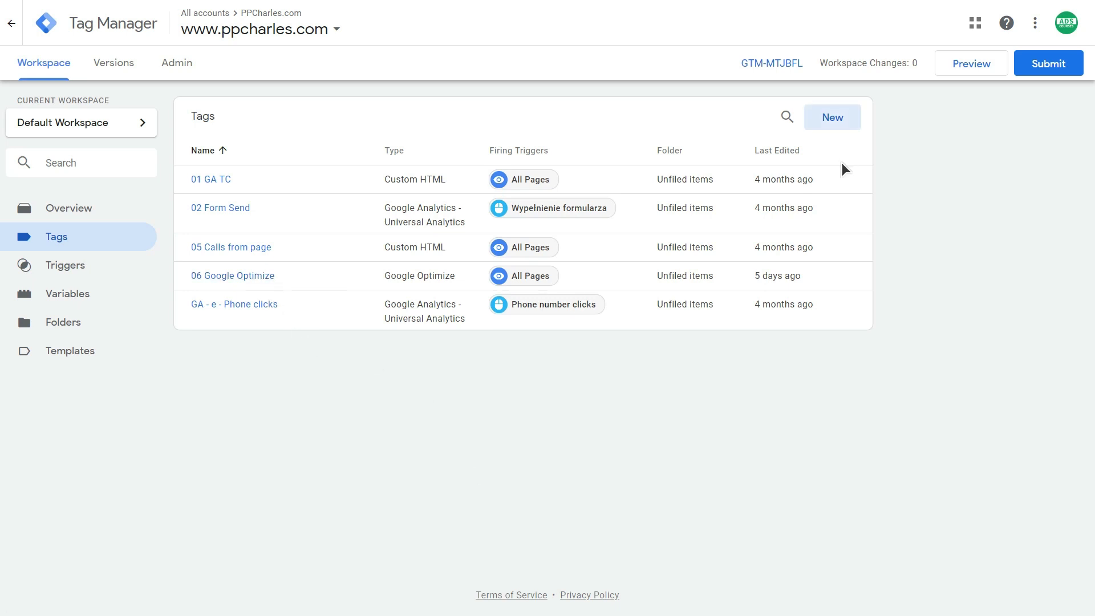
In Tag Manager, create a new tag named "GO tag" with the Google Optimize tag type.
click(826, 124)
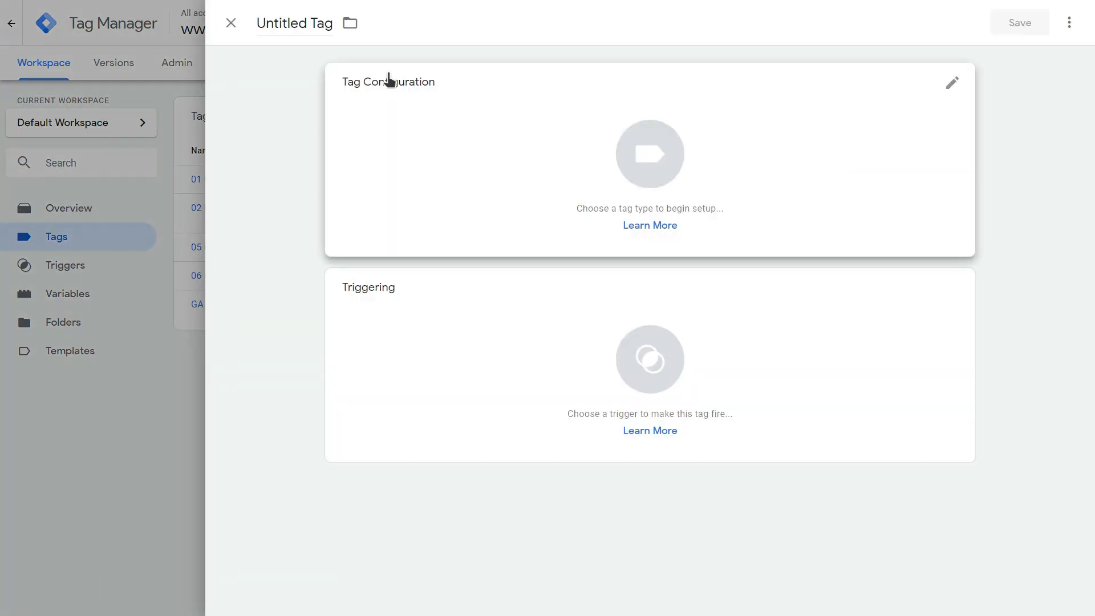
click(315, 25)
text(GO tag)
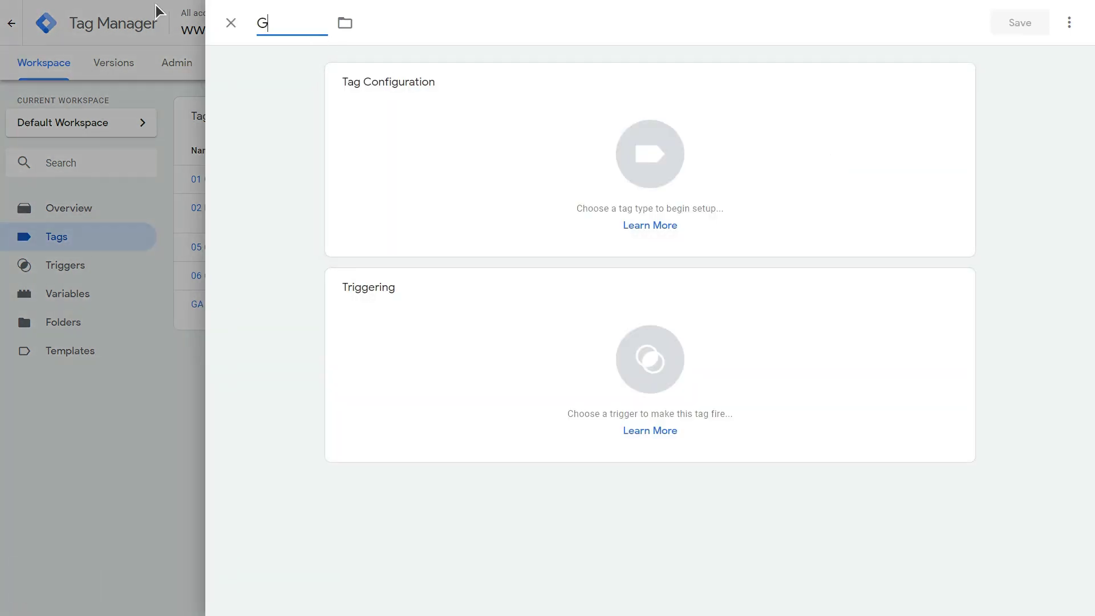
click(579, 154)
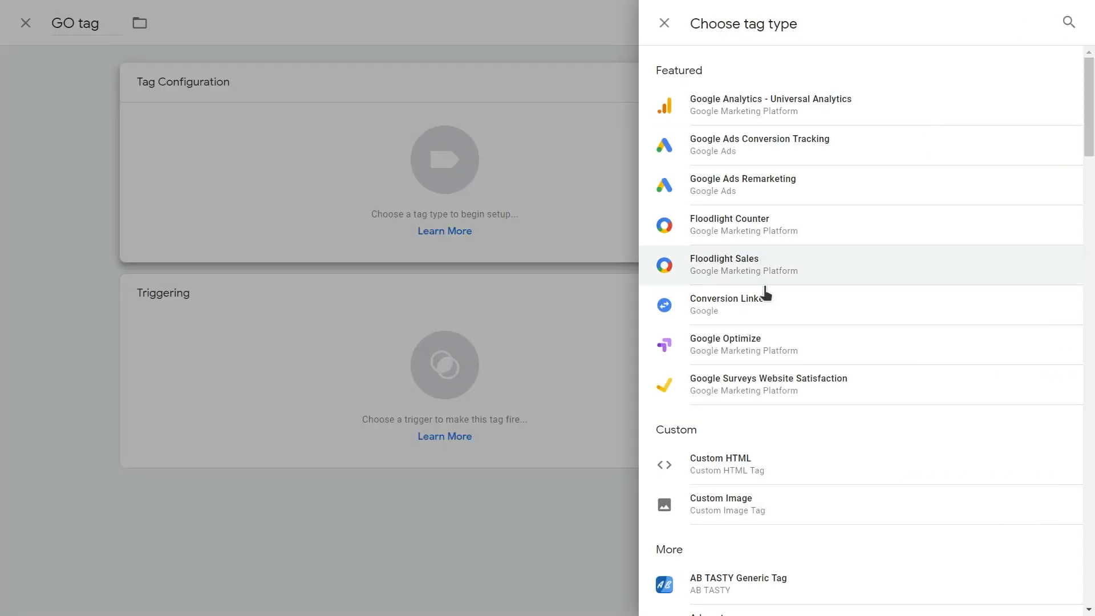
click(761, 354)
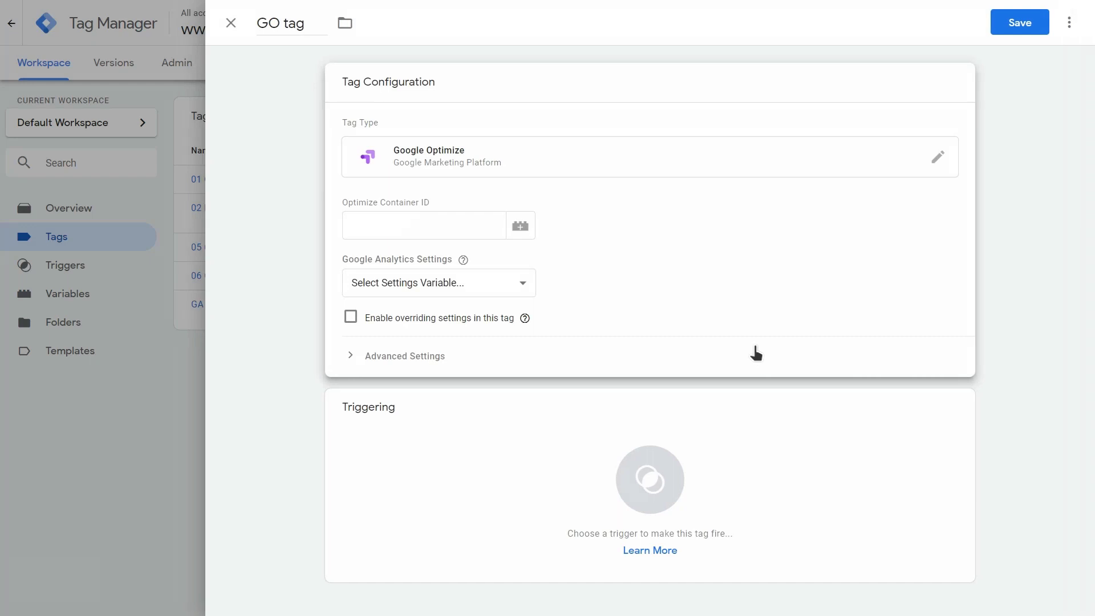
Enter GTM-5JK4CJ4 from the Optimize installation snippet as the tag's container ID and choose {{GA ID}} as its Google Analytics settings variable.
click(409, 222)
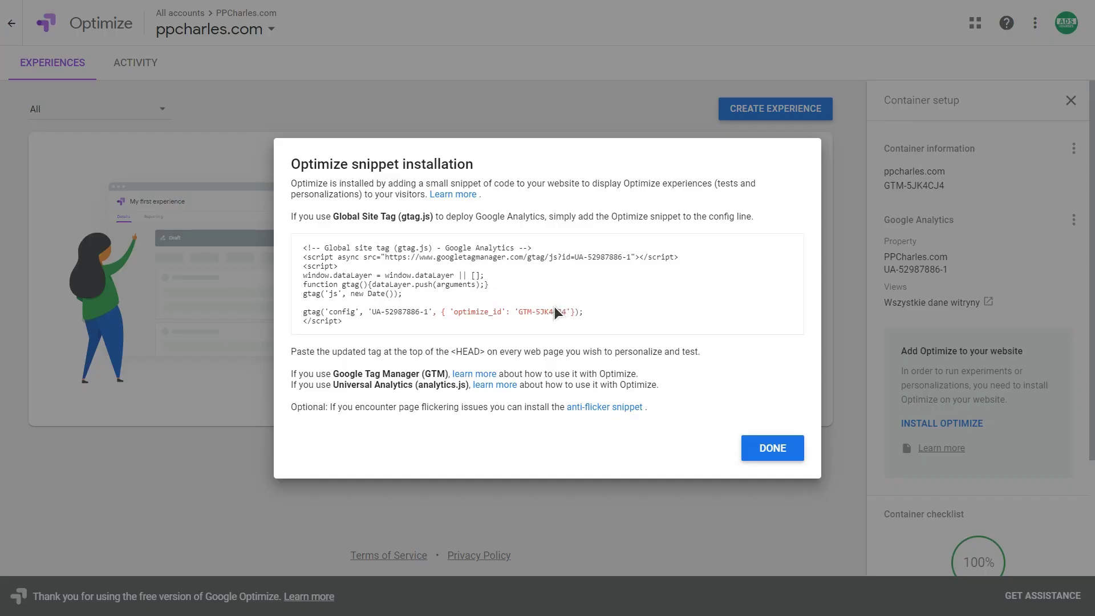
drag(518, 312, 566, 312)
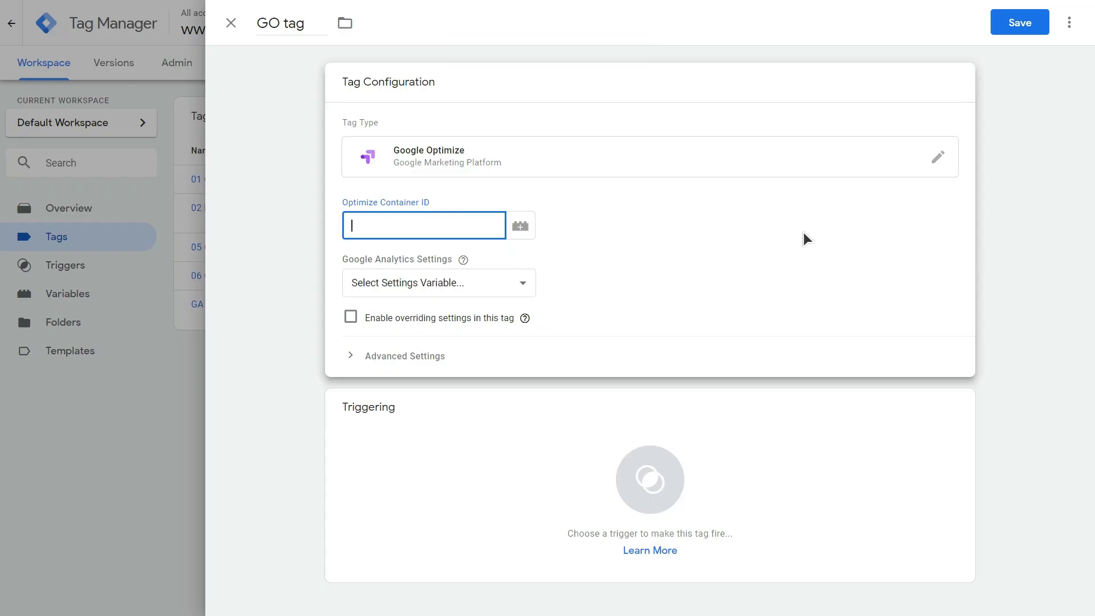
text(GTM-5JK4CJ4)
click(436, 286)
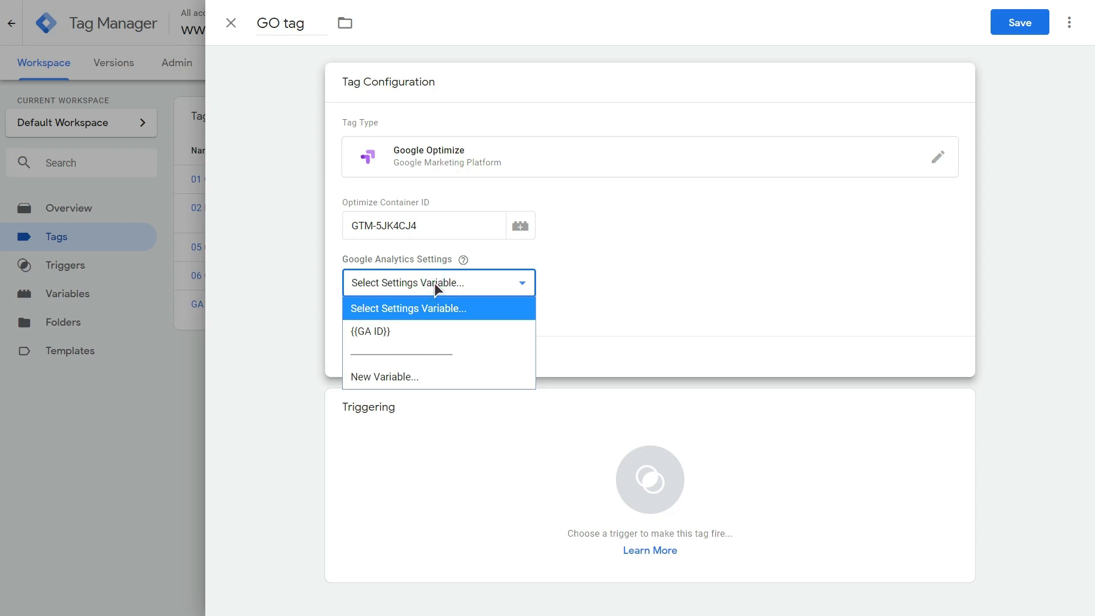
click(402, 333)
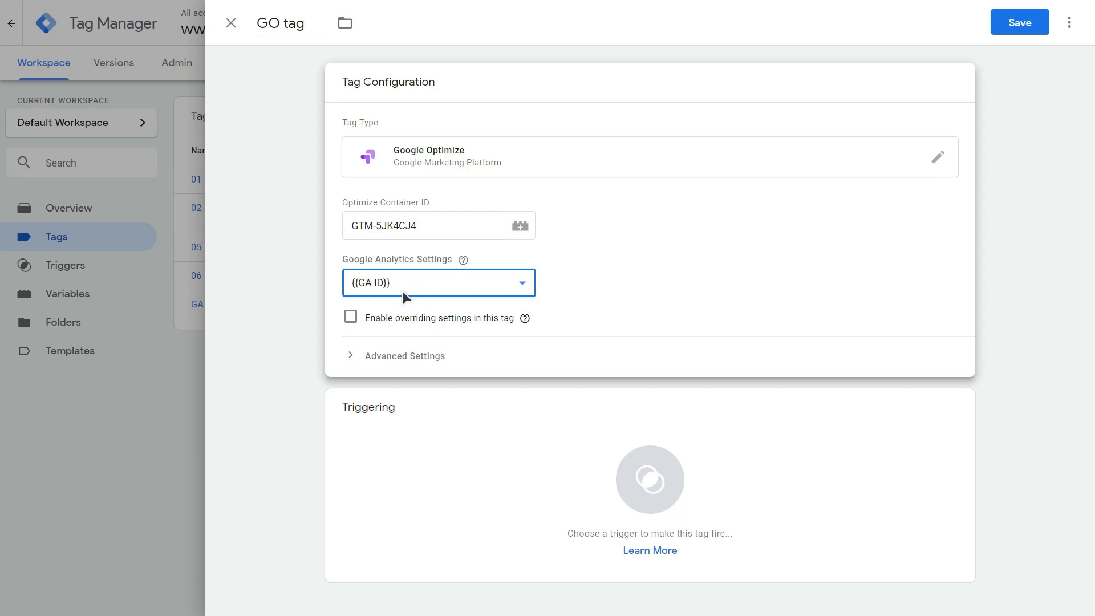
Assign the All Pages trigger to the GO tag and save the tag.
click(574, 463)
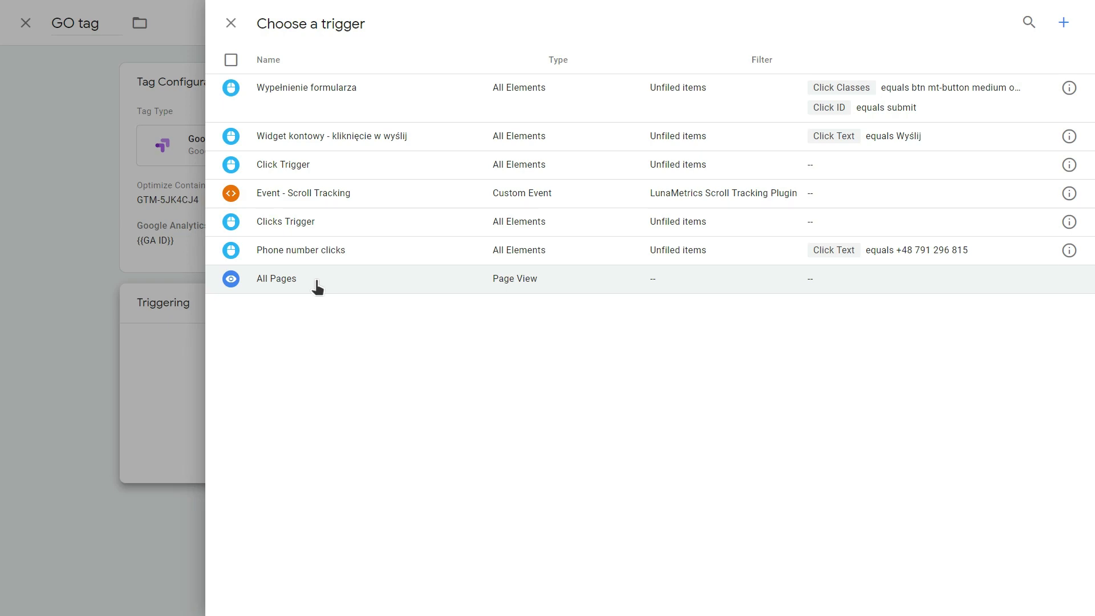
click(317, 282)
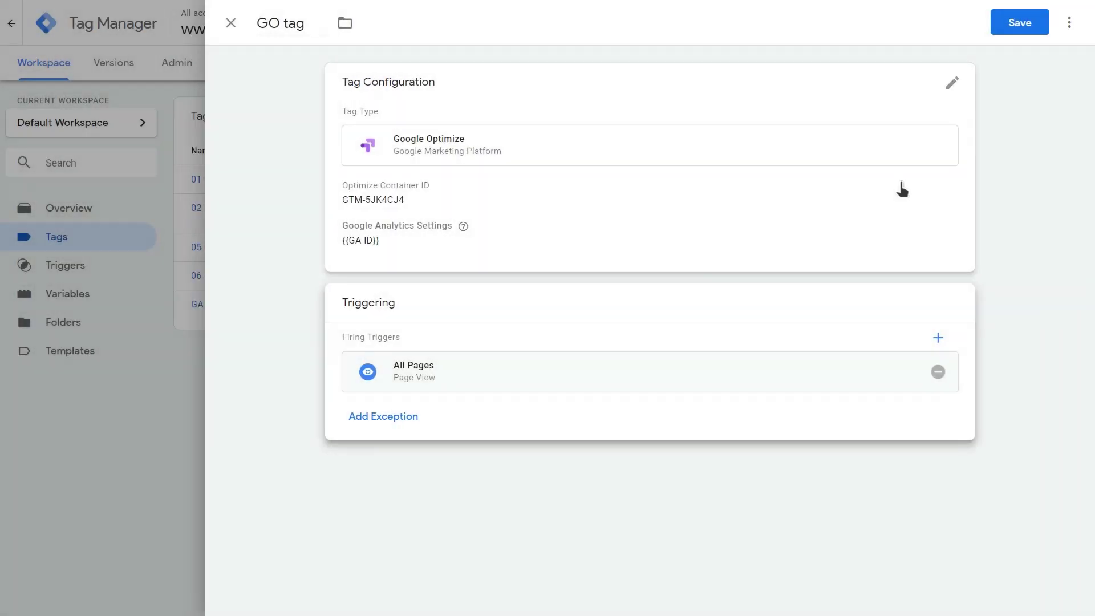
click(1019, 29)
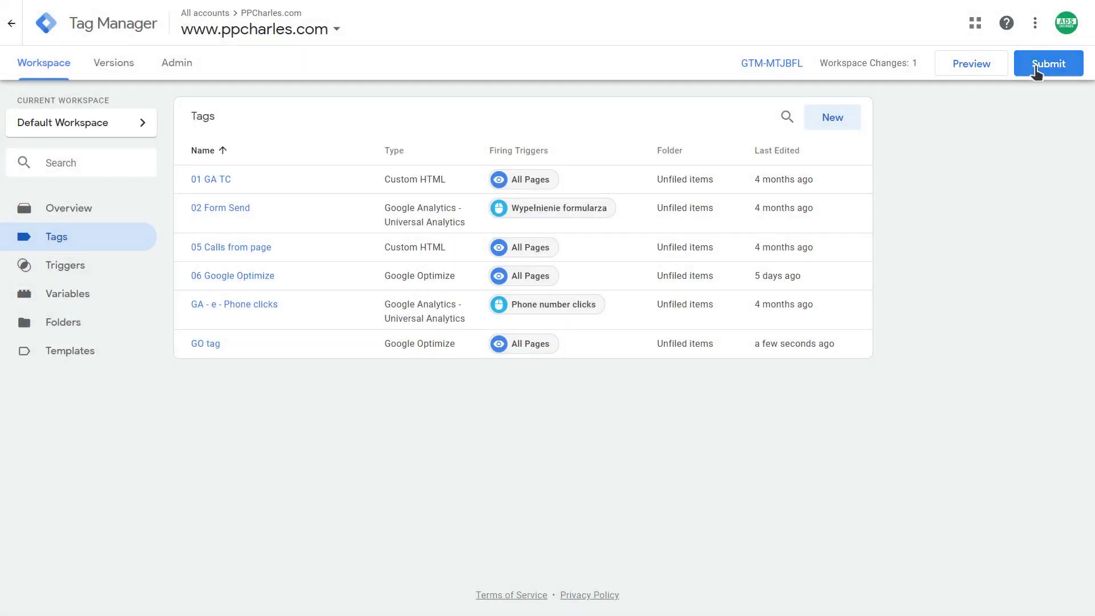
Submit the workspace changes containing the new GO tag for publishing.
click(1035, 66)
click(1043, 23)
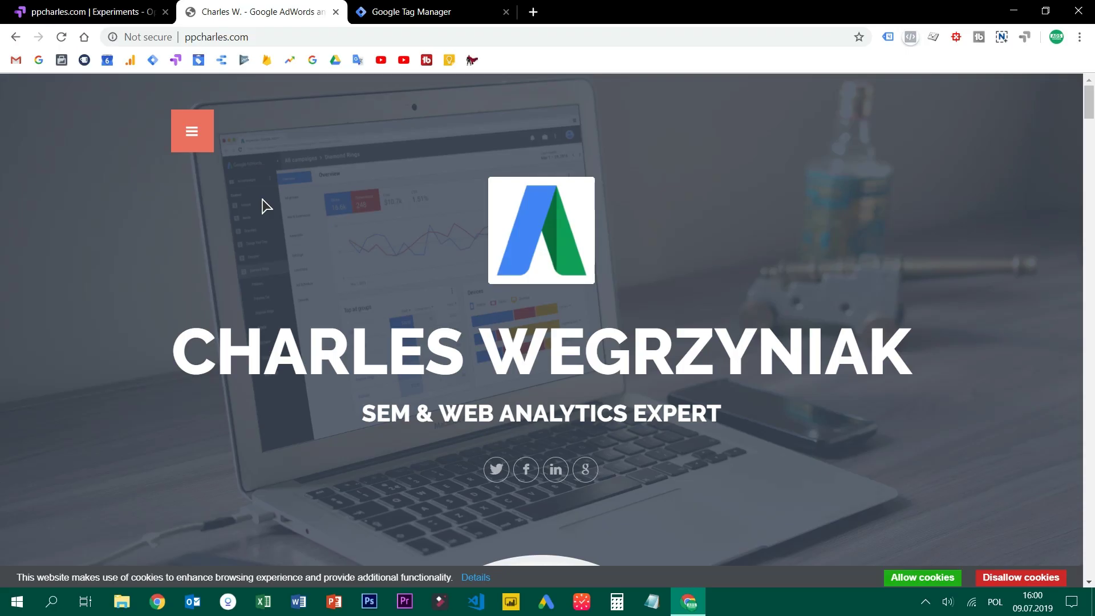
On the ppcharles.com website, check the Google Optimize tag's metadata with Tag Assistant and look through the page.
click(888, 36)
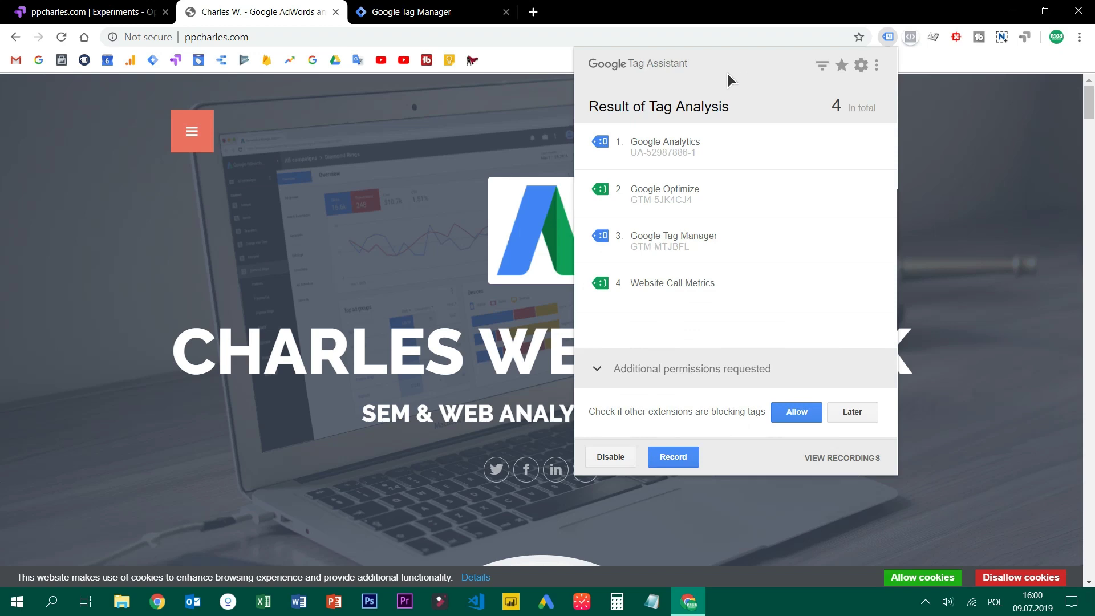
click(697, 194)
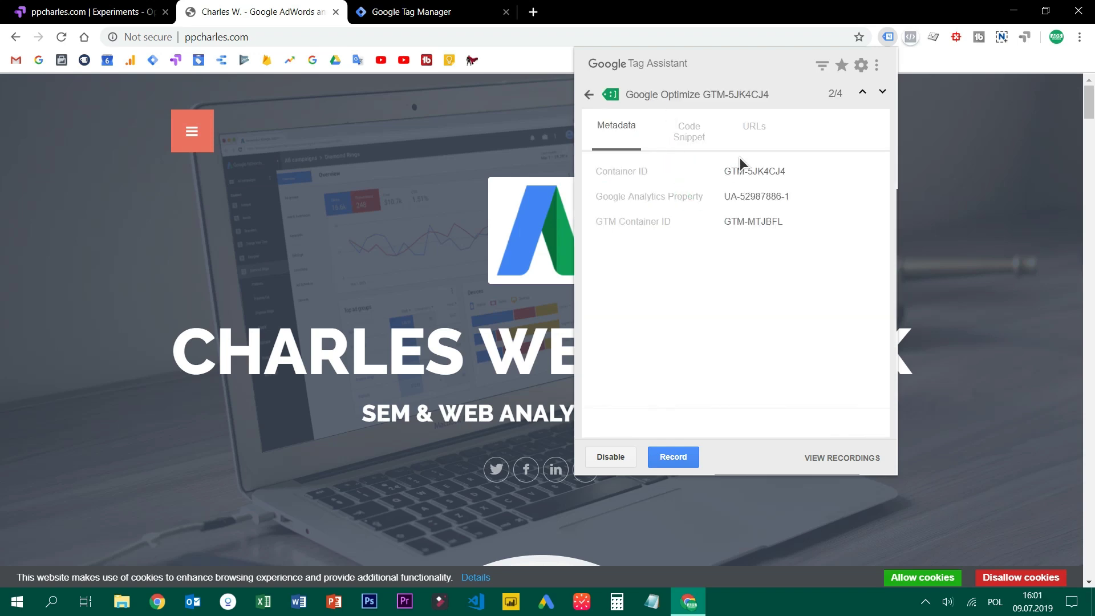
click(463, 151)
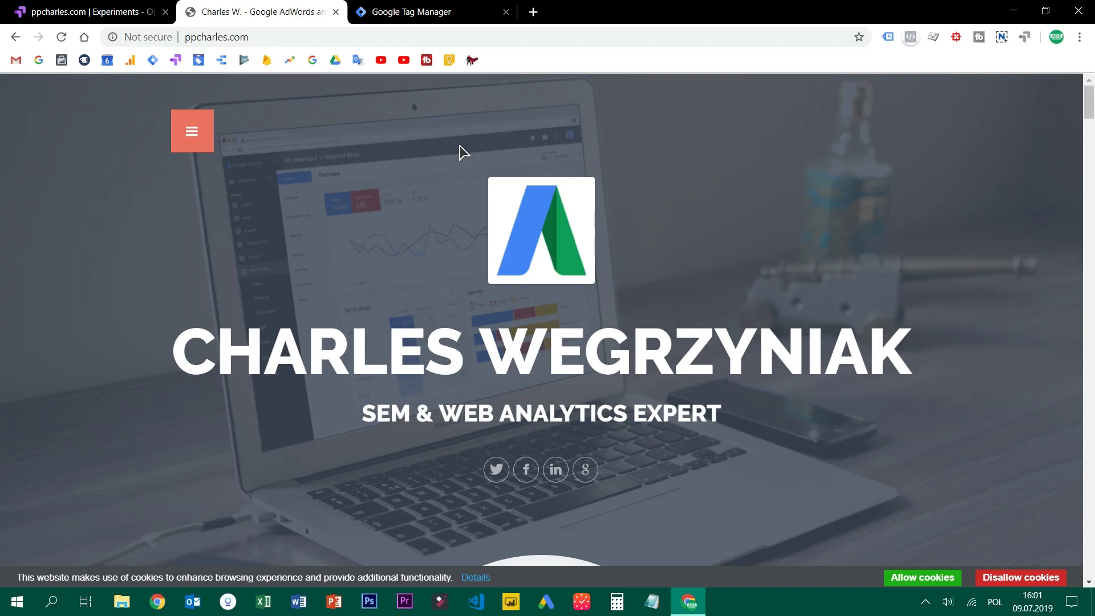
scroll(410, 246, down, 2)
scroll(408, 241, down, 15)
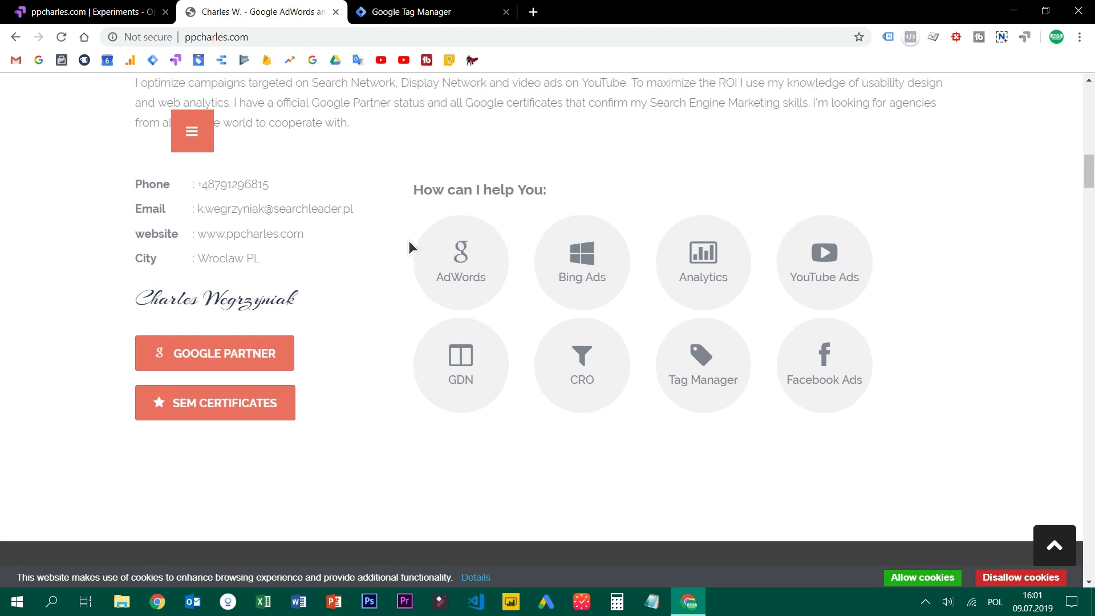
scroll(409, 241, up, 1)
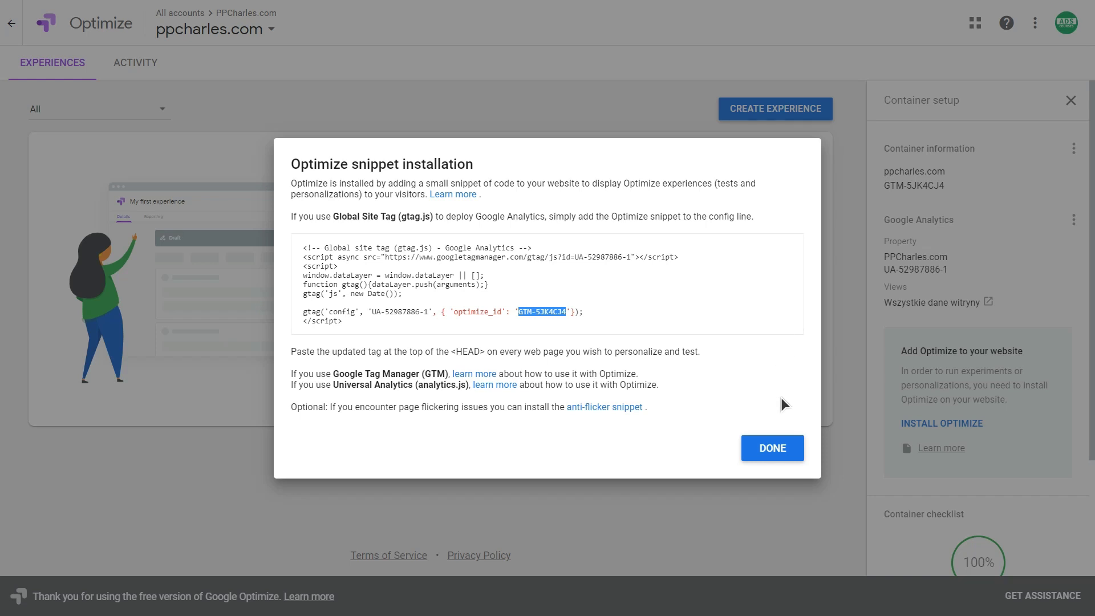
In Optimize, dismiss the snippet installation instructions and briefly view the form for creating an experience.
click(789, 449)
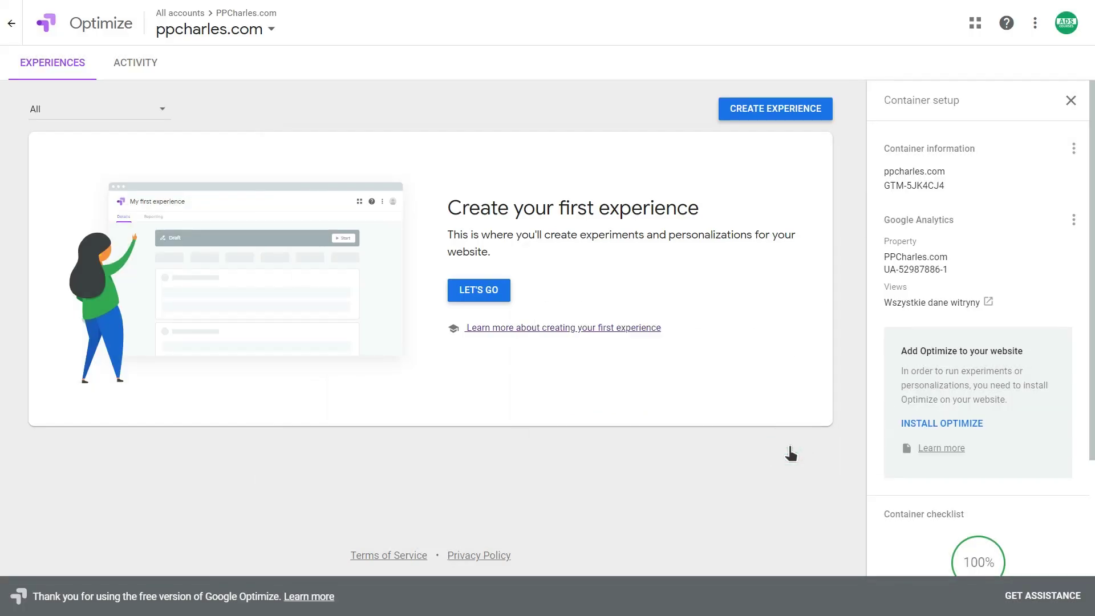
click(774, 109)
click(668, 26)
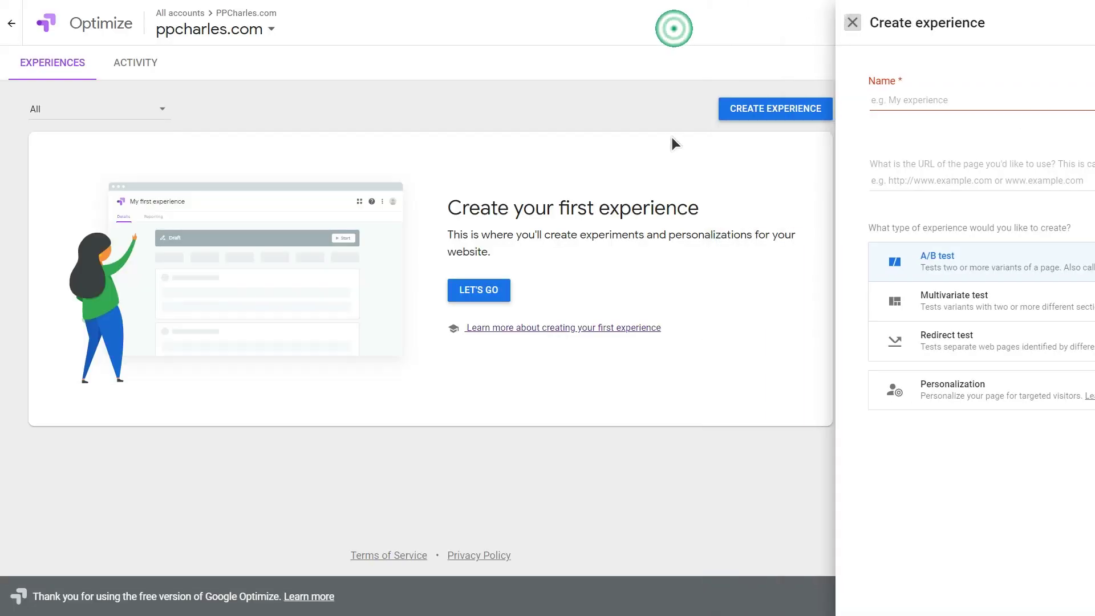
click(770, 109)
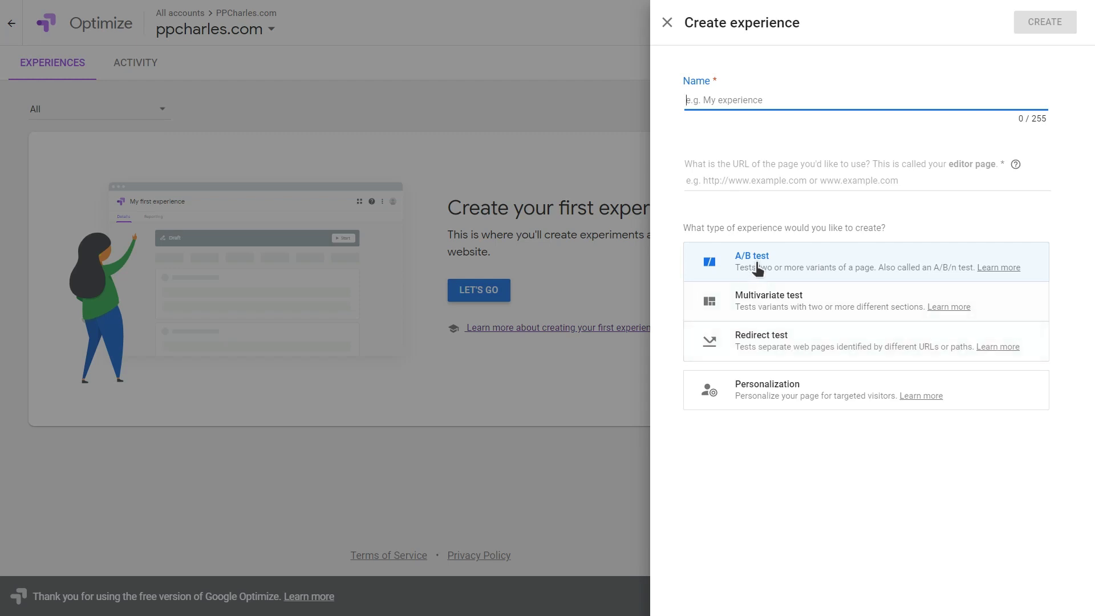
click(730, 97)
click(718, 151)
click(743, 181)
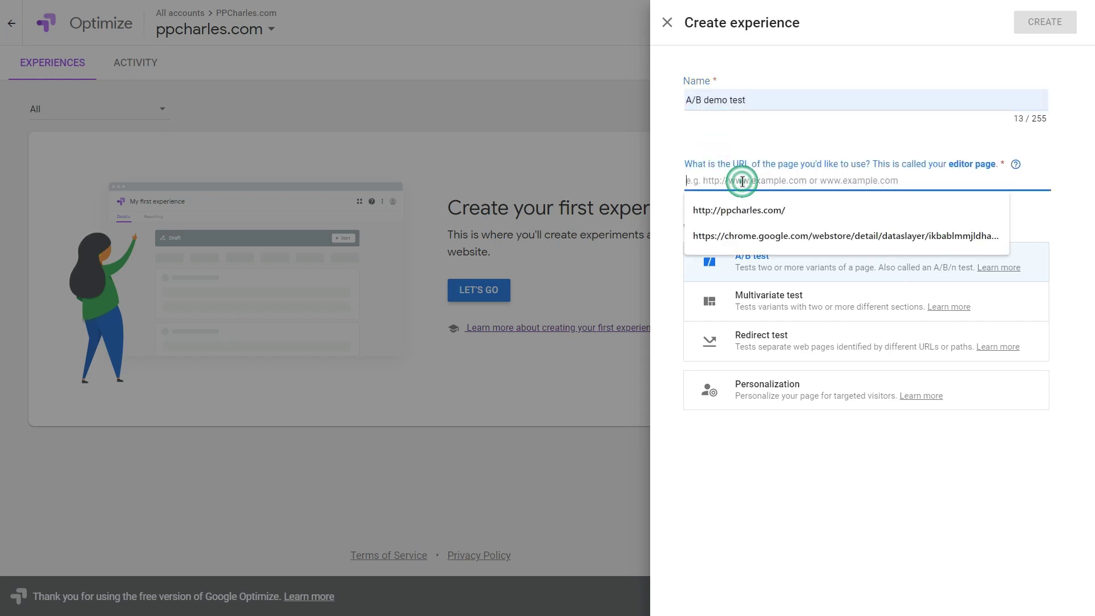
click(738, 209)
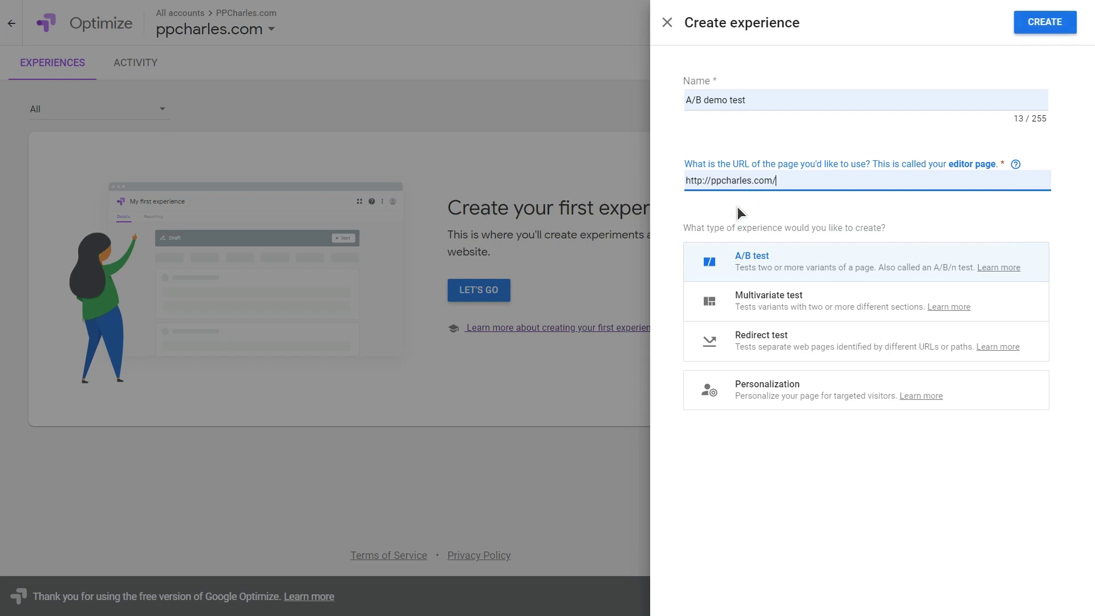
drag(776, 182, 689, 181)
click(793, 180)
key(BackSpace)
click(891, 146)
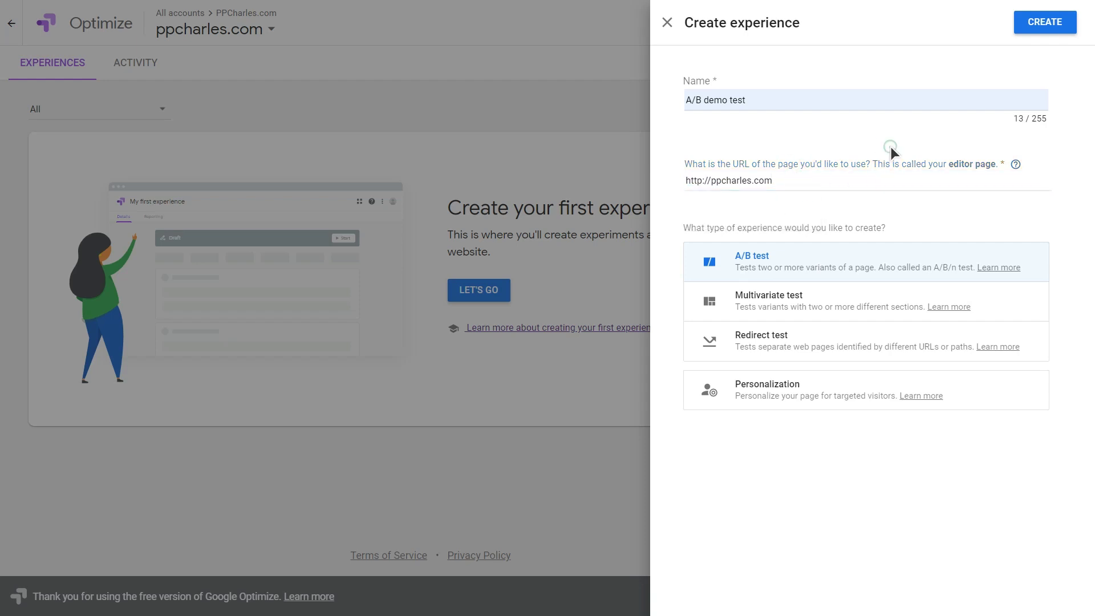
click(1041, 22)
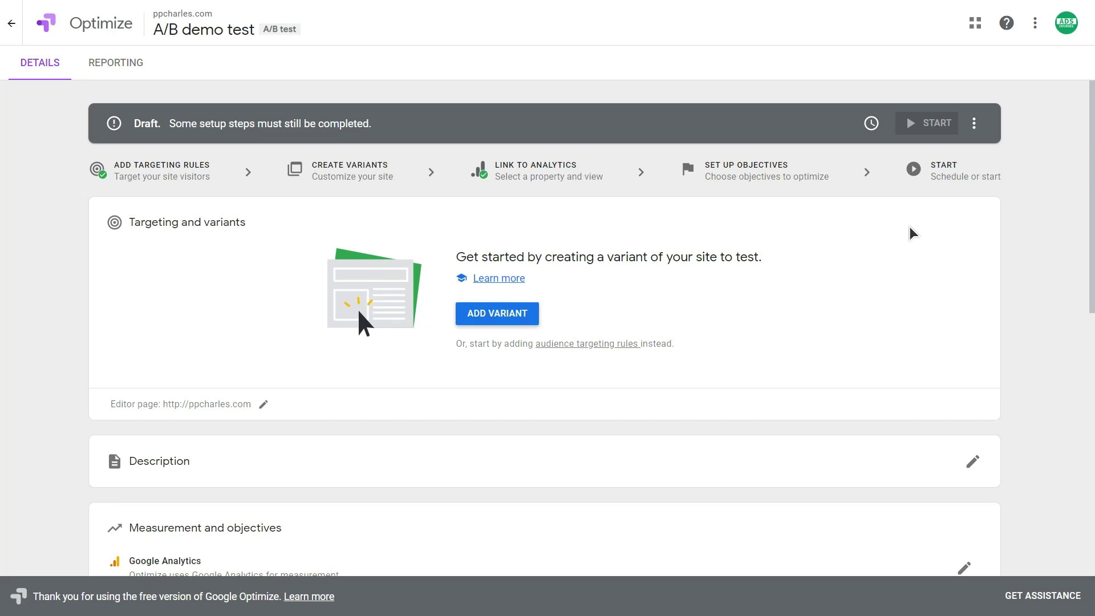
Add a variant named "Why me?" to the experience and open it for editing.
scroll(913, 233, down, 1)
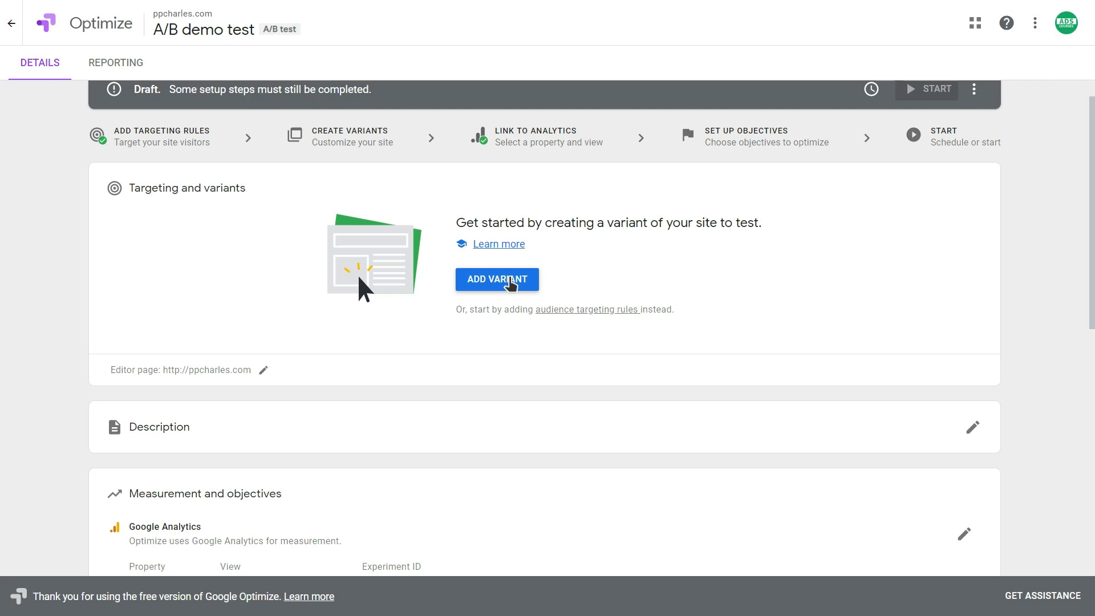
click(509, 282)
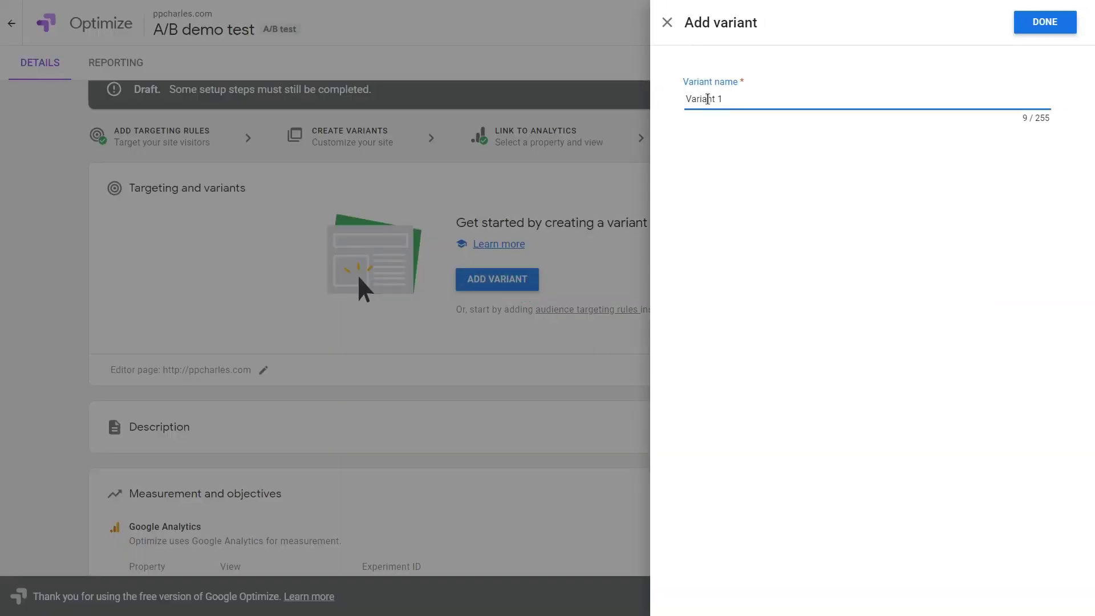
drag(730, 100, 684, 100)
text(Why me?)
click(1033, 26)
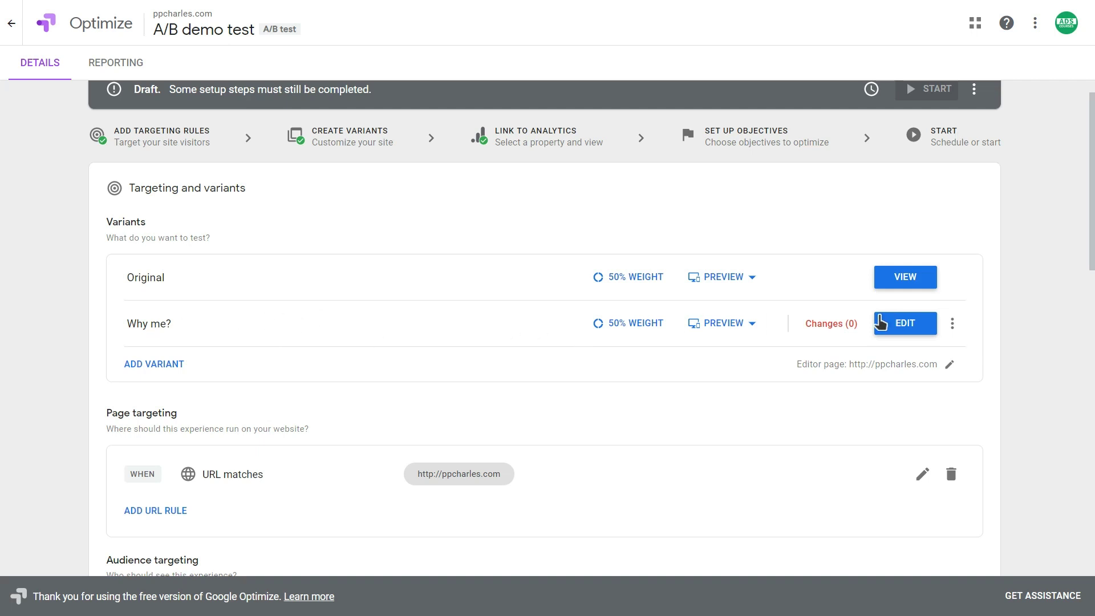
click(893, 330)
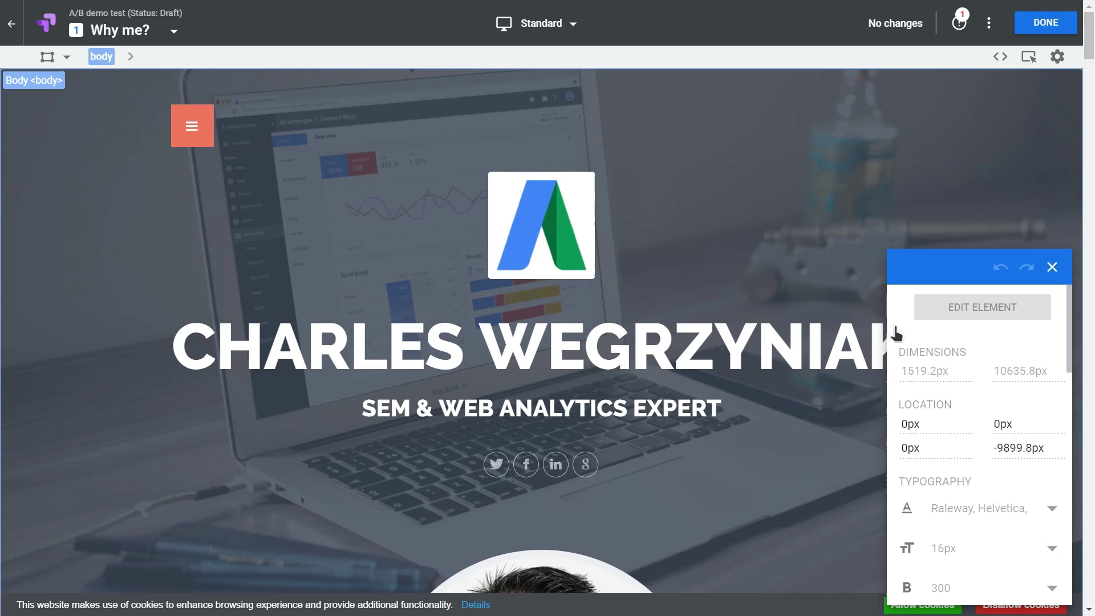
Examine the selectable elements in the page's header section, such as the logo image, containers and social icon list.
click(827, 343)
click(551, 254)
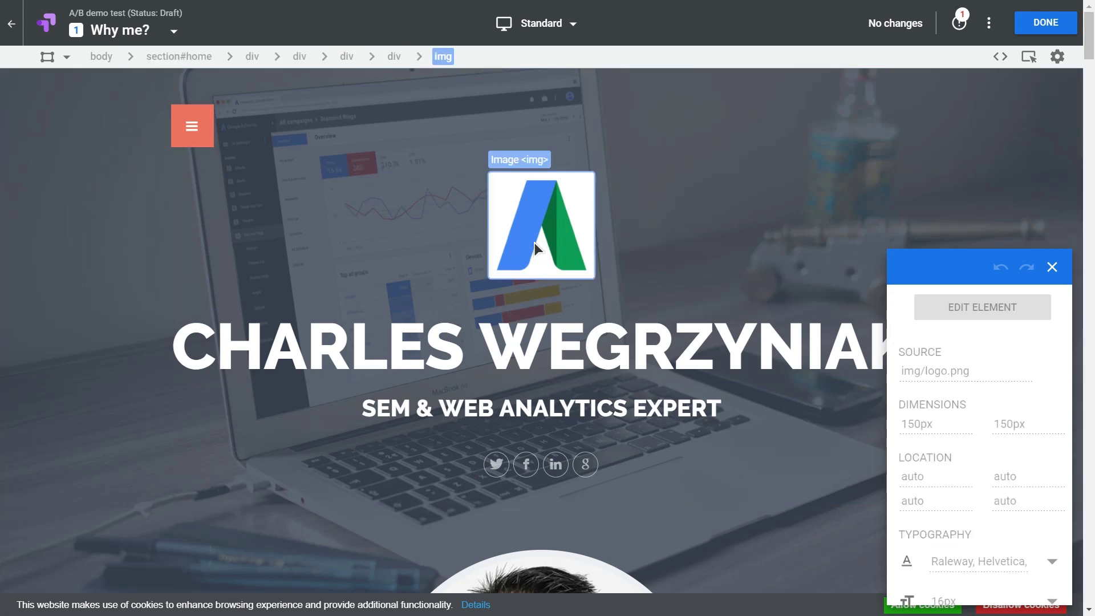
click(329, 235)
click(166, 237)
click(236, 307)
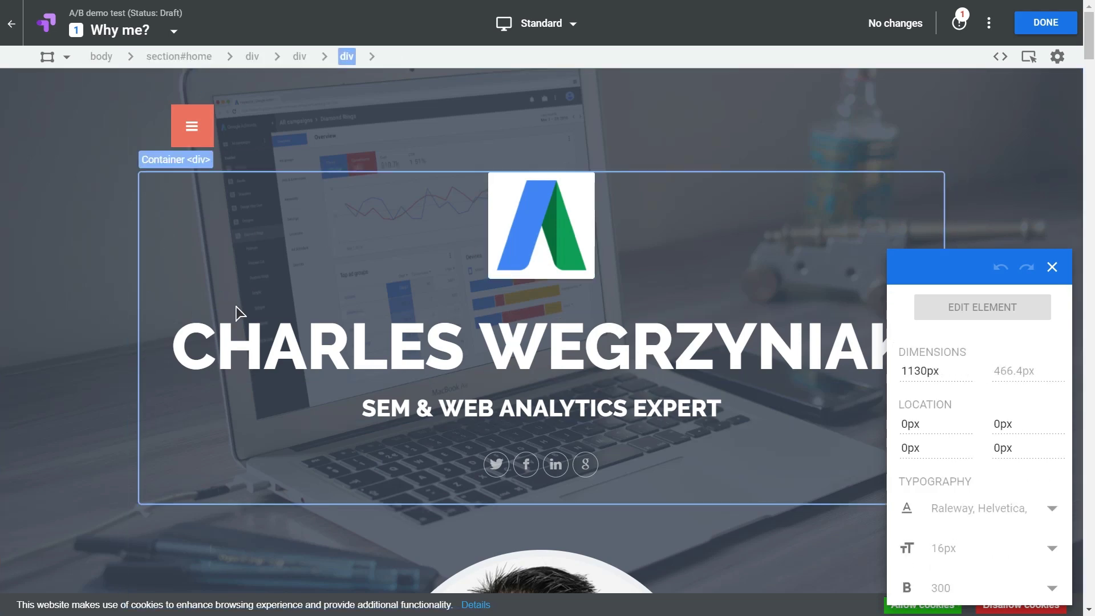
click(296, 152)
click(90, 225)
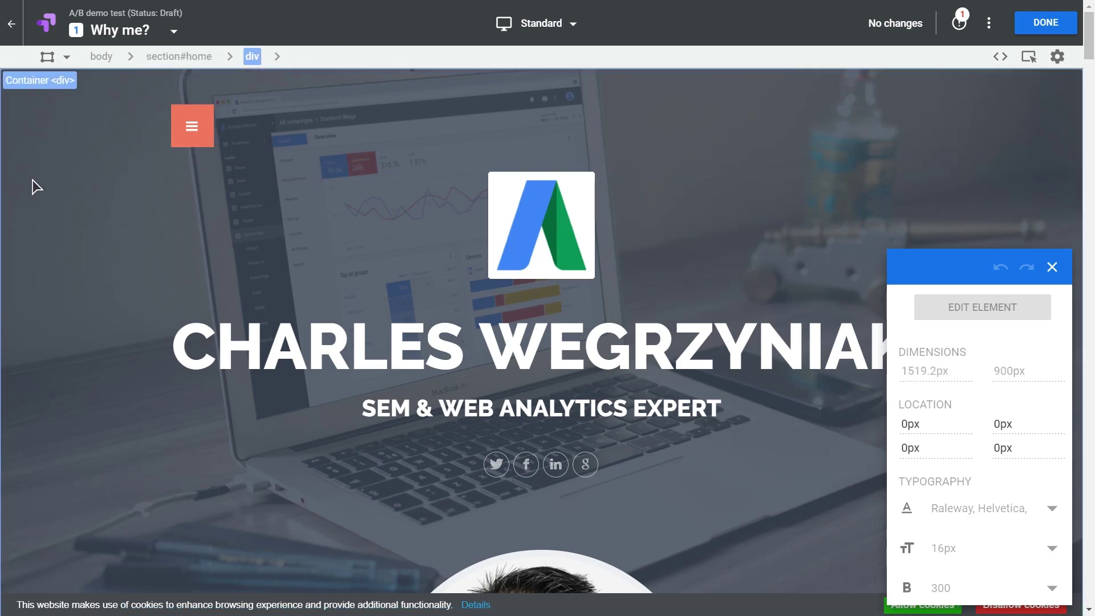
click(205, 125)
click(134, 160)
click(149, 178)
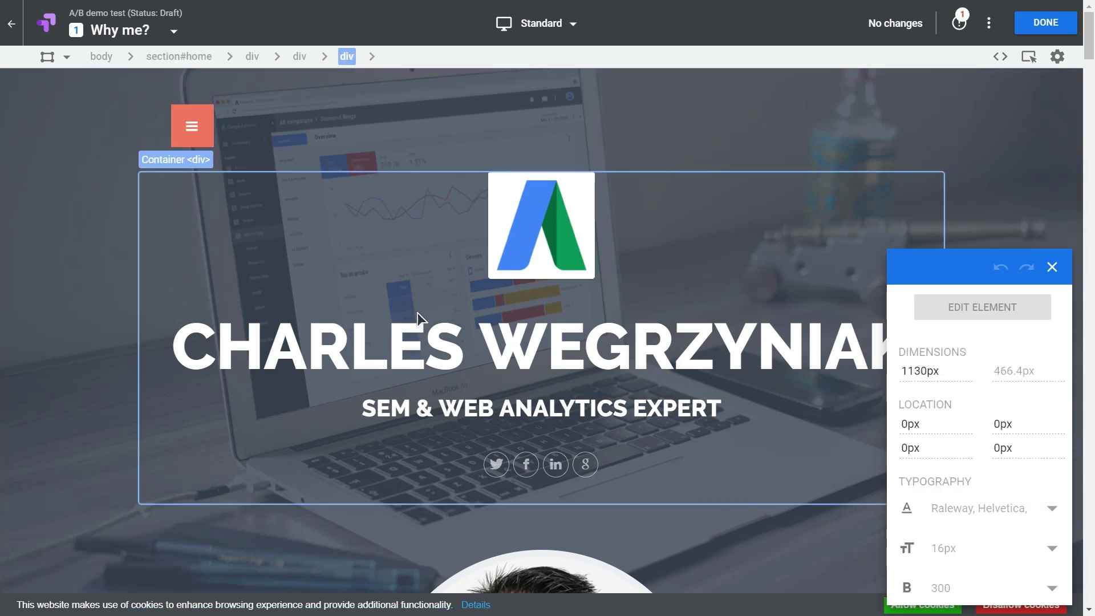
click(421, 349)
scroll(422, 330, down, 3)
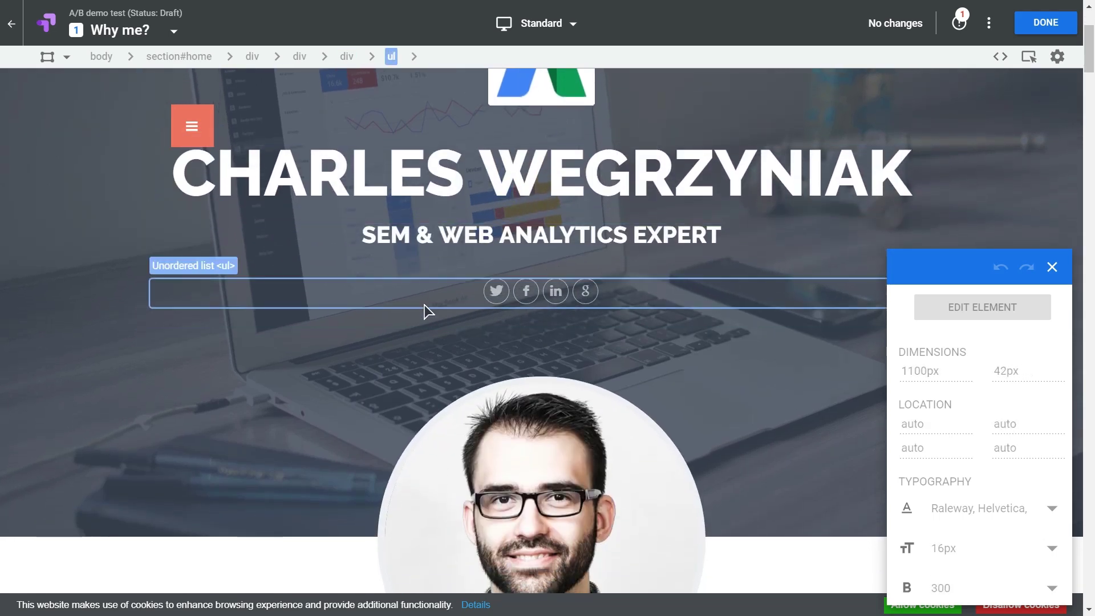
scroll(424, 306, up, 1)
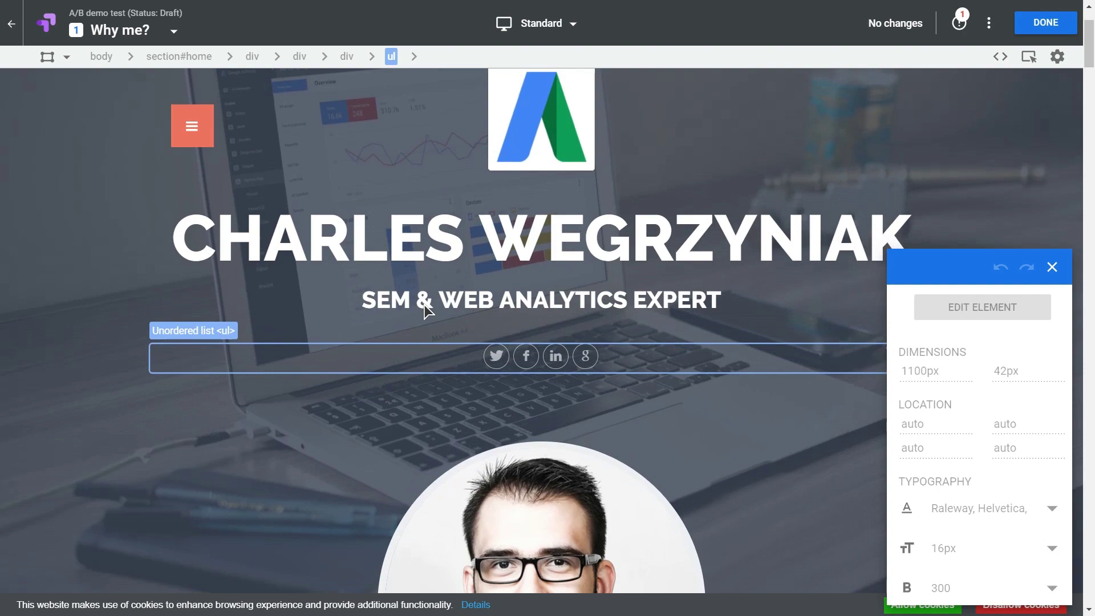
Edit the HTML of the "About me" heading so its text reads "Why me?" and apply the change.
scroll(425, 306, down, 12)
scroll(424, 304, down, 1)
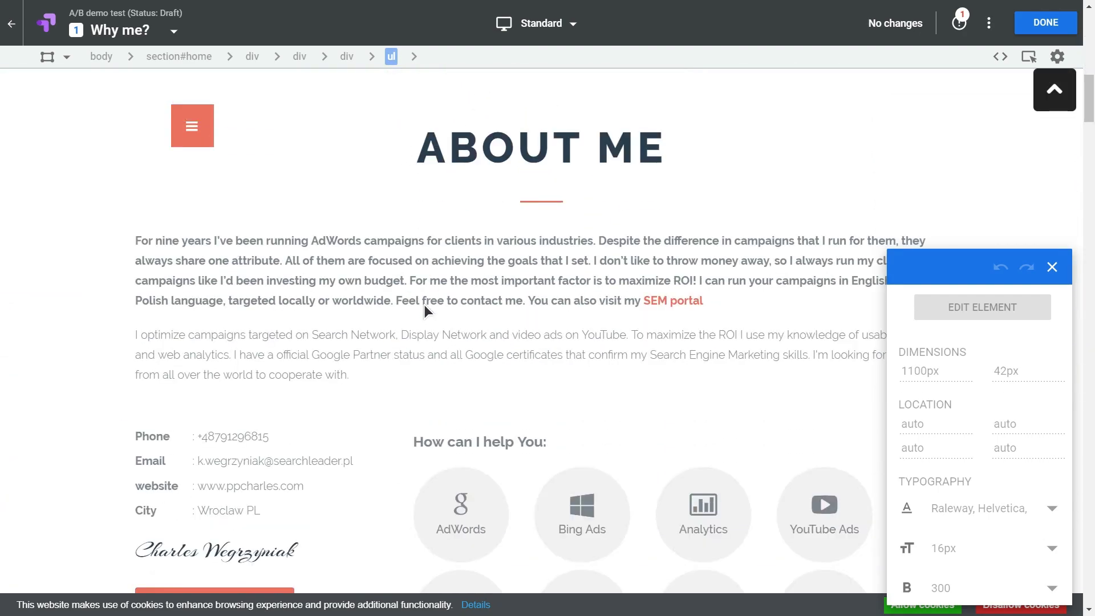
click(512, 153)
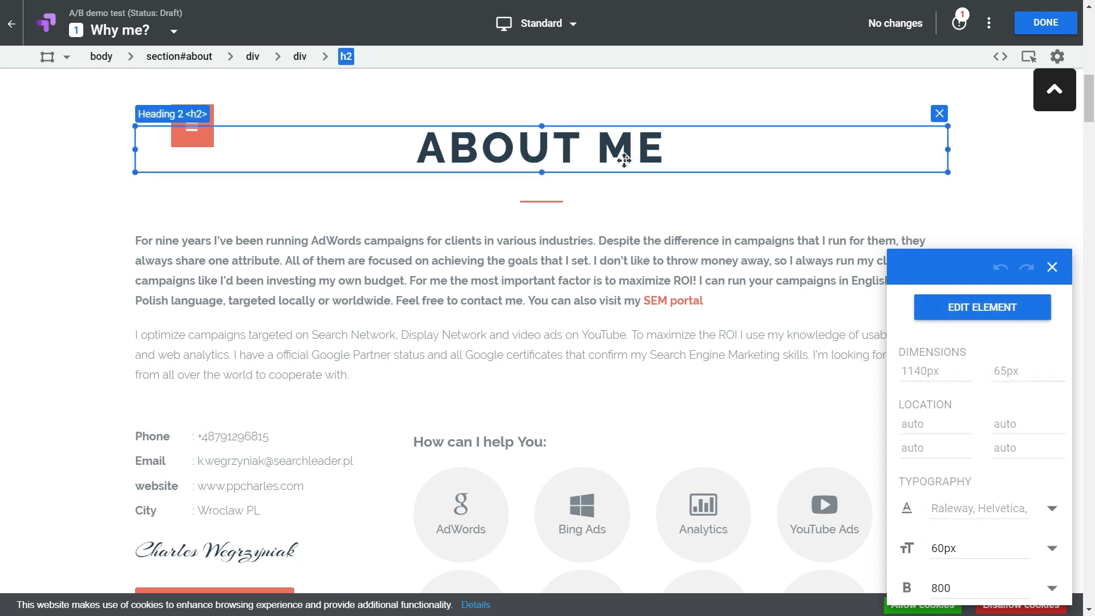
click(925, 310)
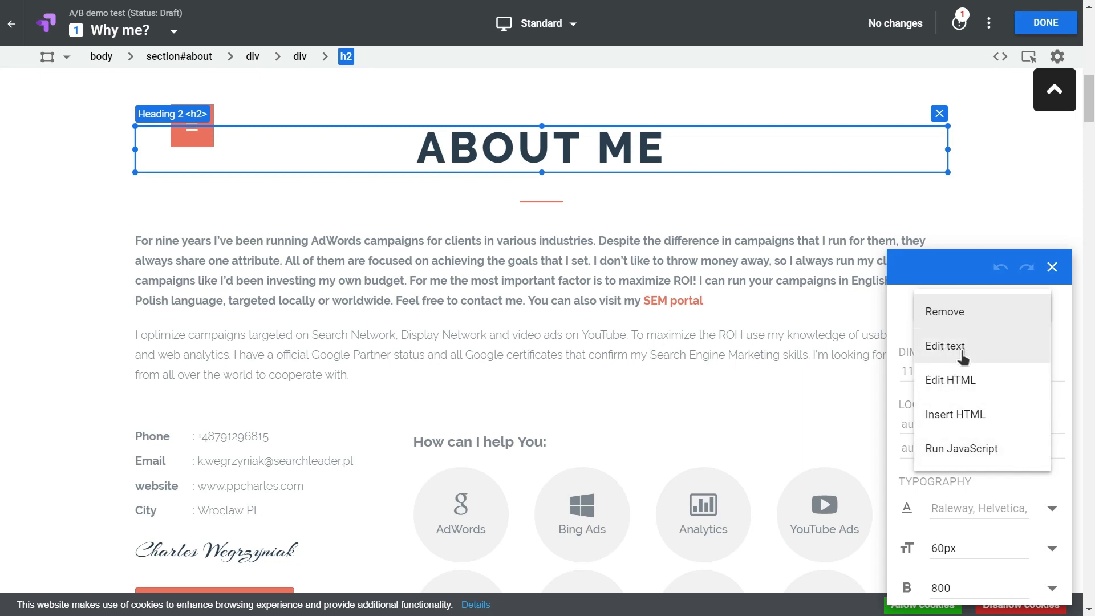
click(985, 390)
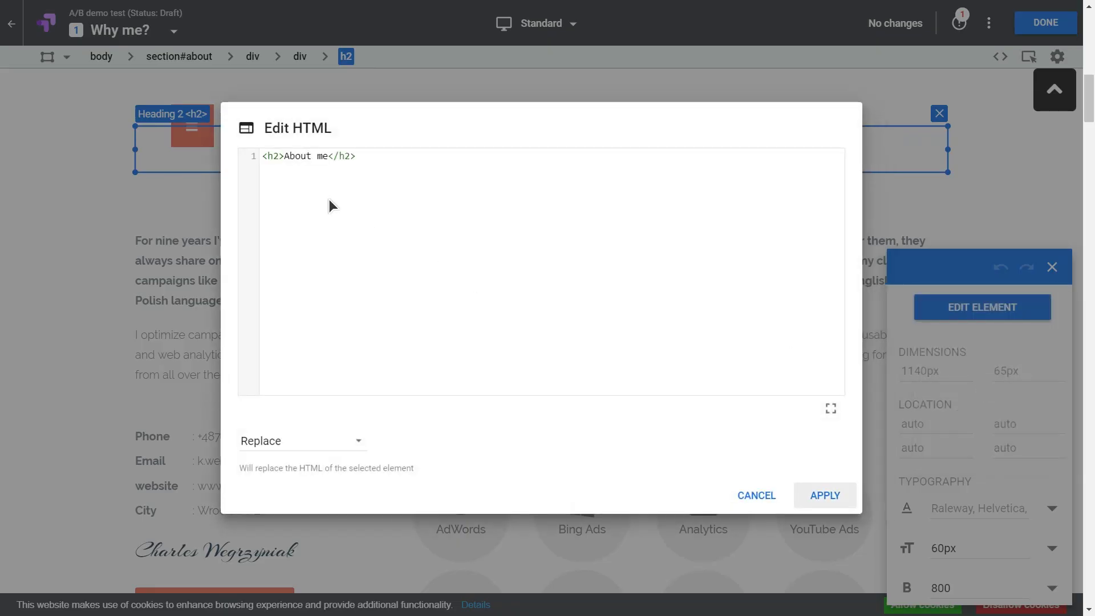
drag(286, 157, 327, 157)
text(Why me)
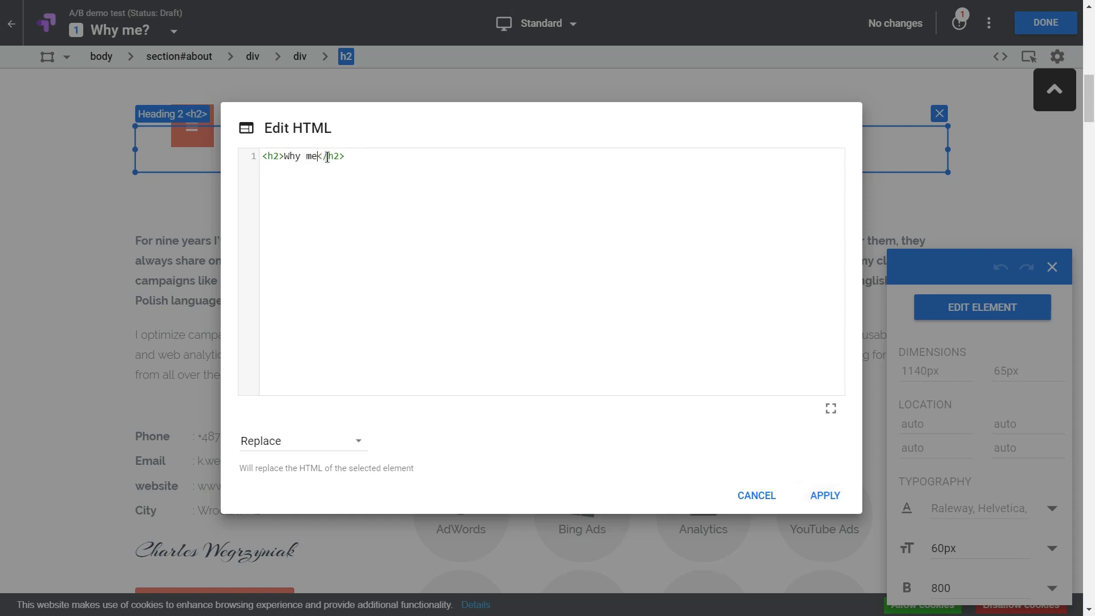
click(825, 495)
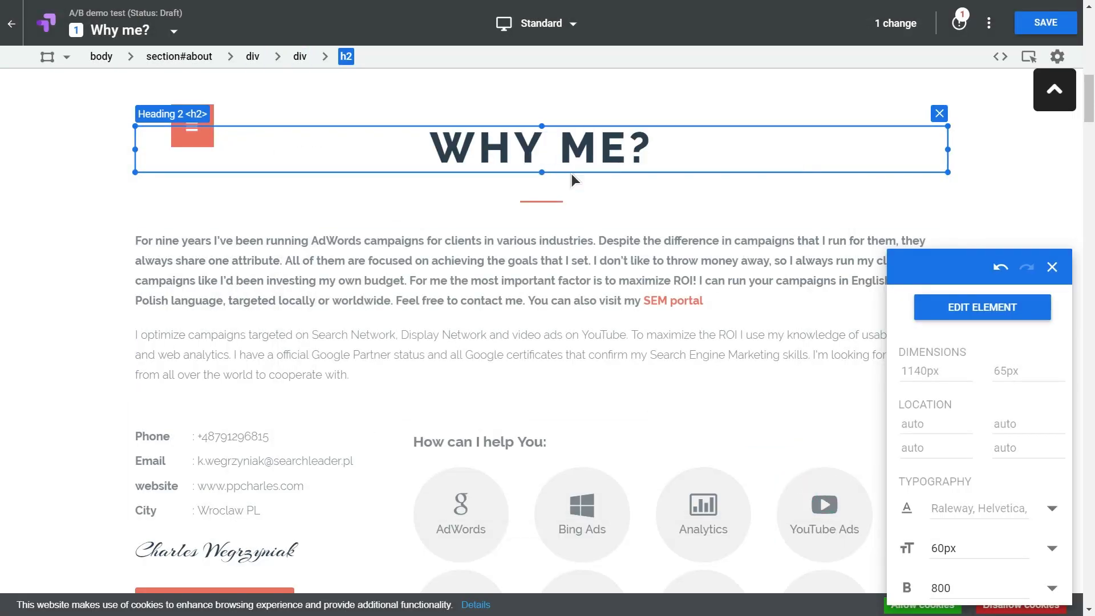
Open the "Why me?" heading's text for inline editing on the page.
click(560, 155)
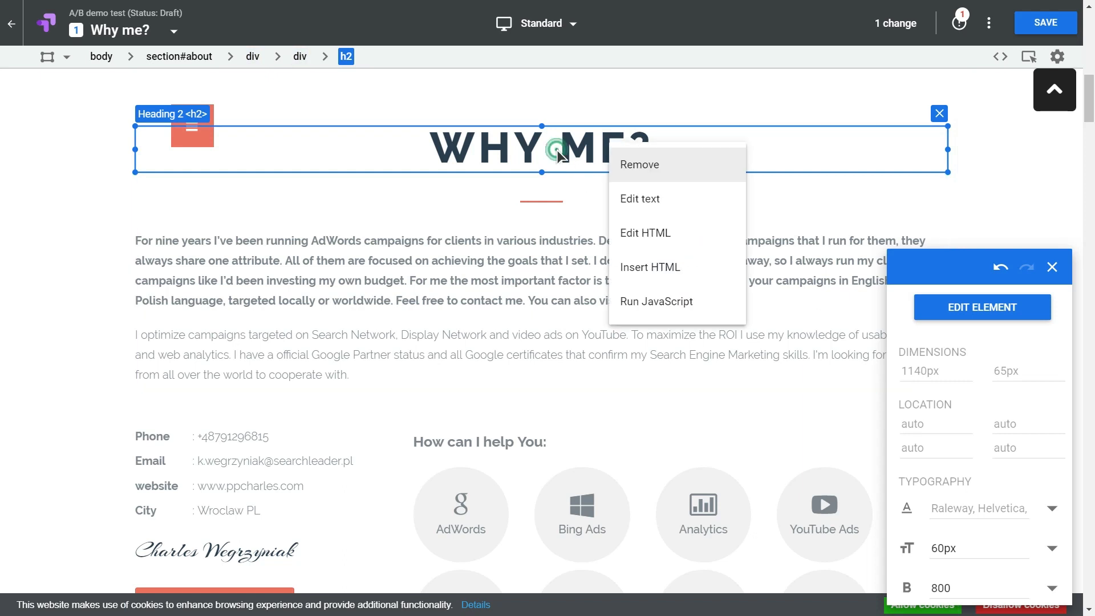
click(572, 152)
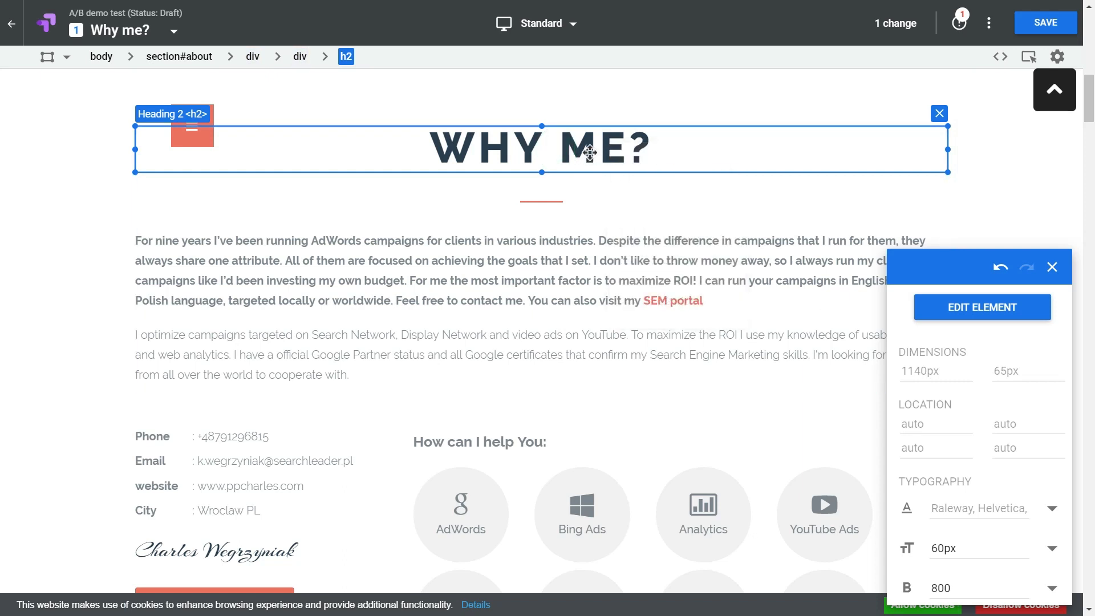
click(589, 152)
click(631, 209)
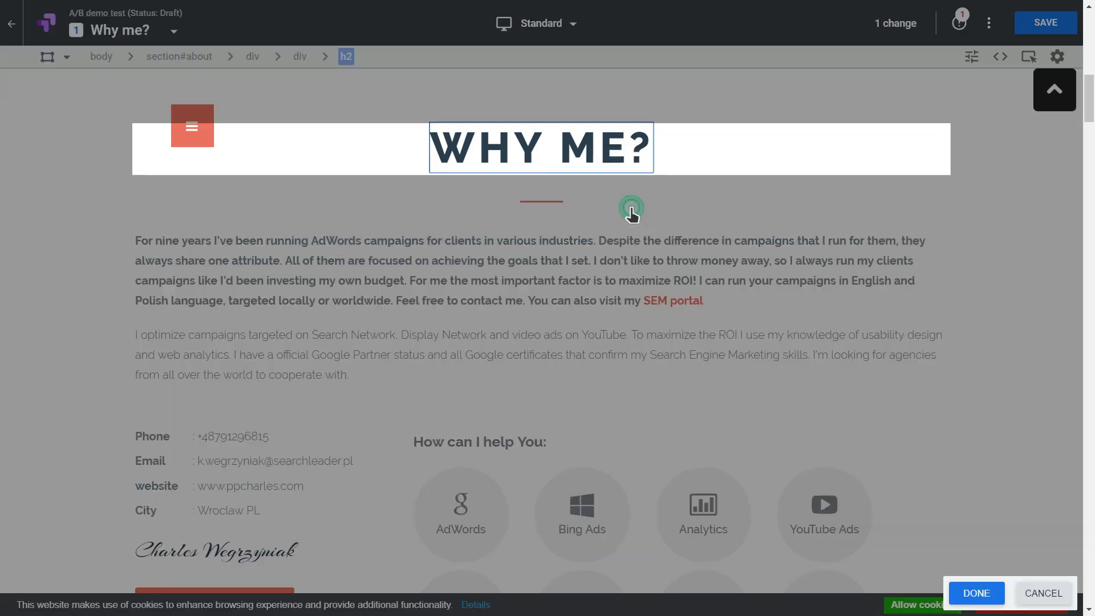
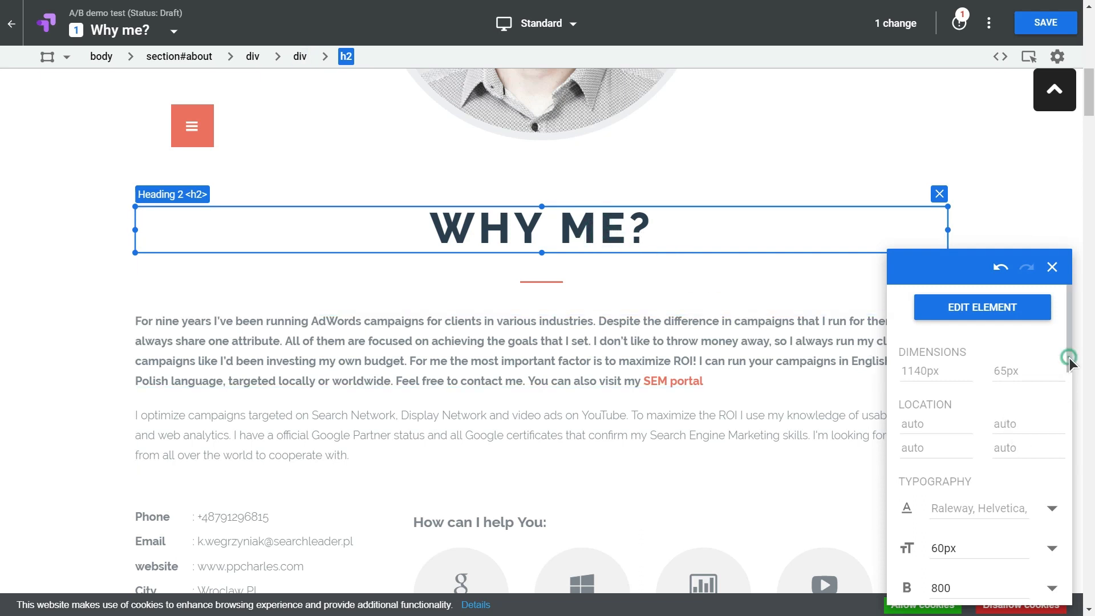
Look through the "Why me?" heading's typography settings, including font family and weight.
scroll(1066, 360, down, 3)
click(1013, 346)
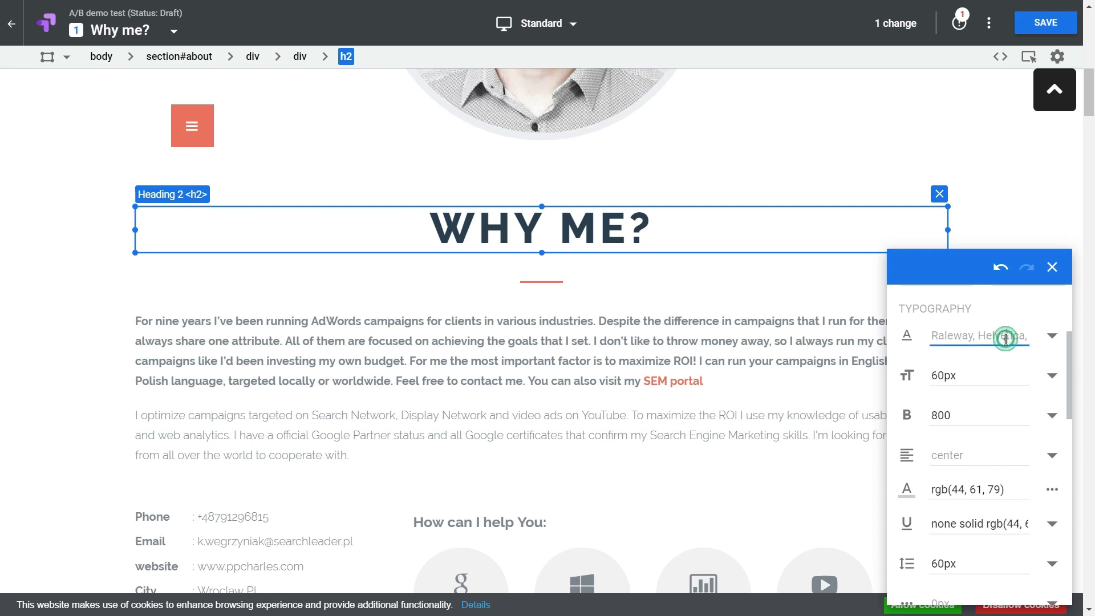
click(980, 415)
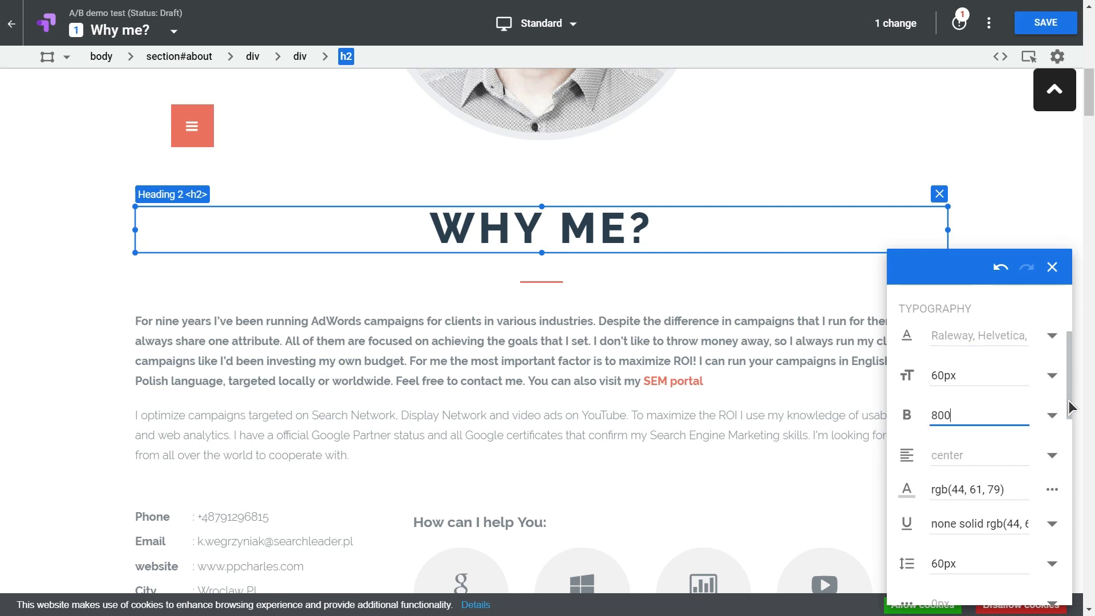
drag(1070, 407, 1067, 374)
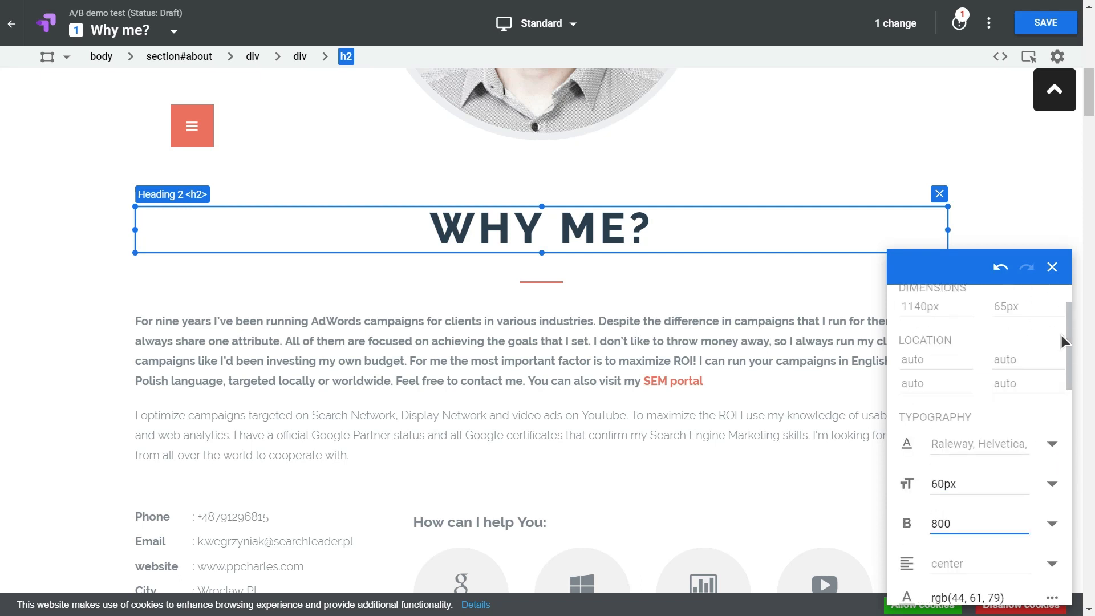
Close the element properties and save the variant, leaving the mismatched editor page URL as is.
click(1049, 264)
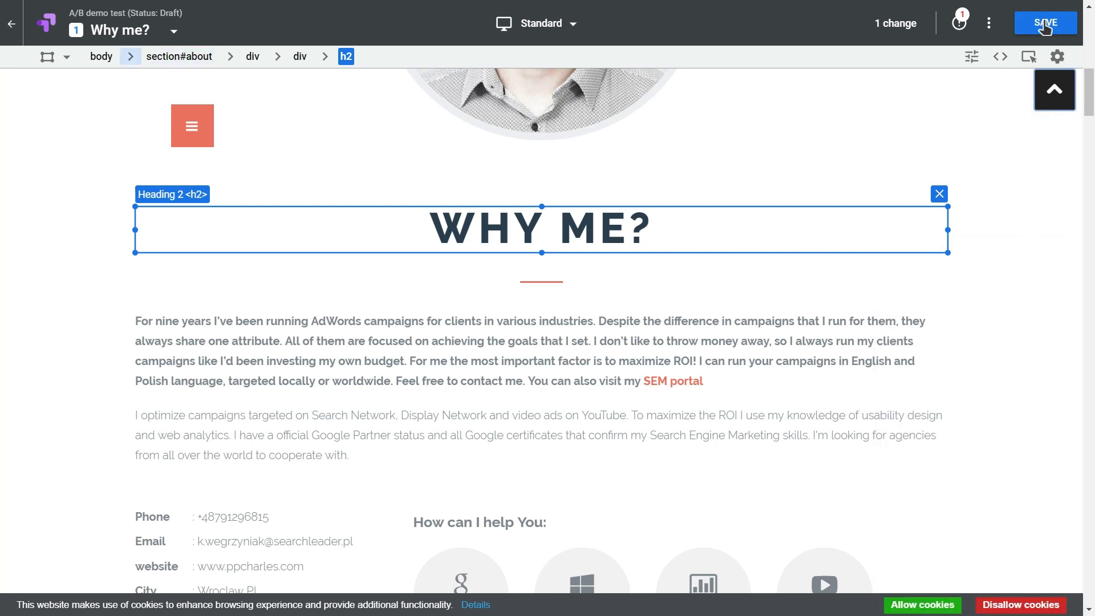
click(1045, 26)
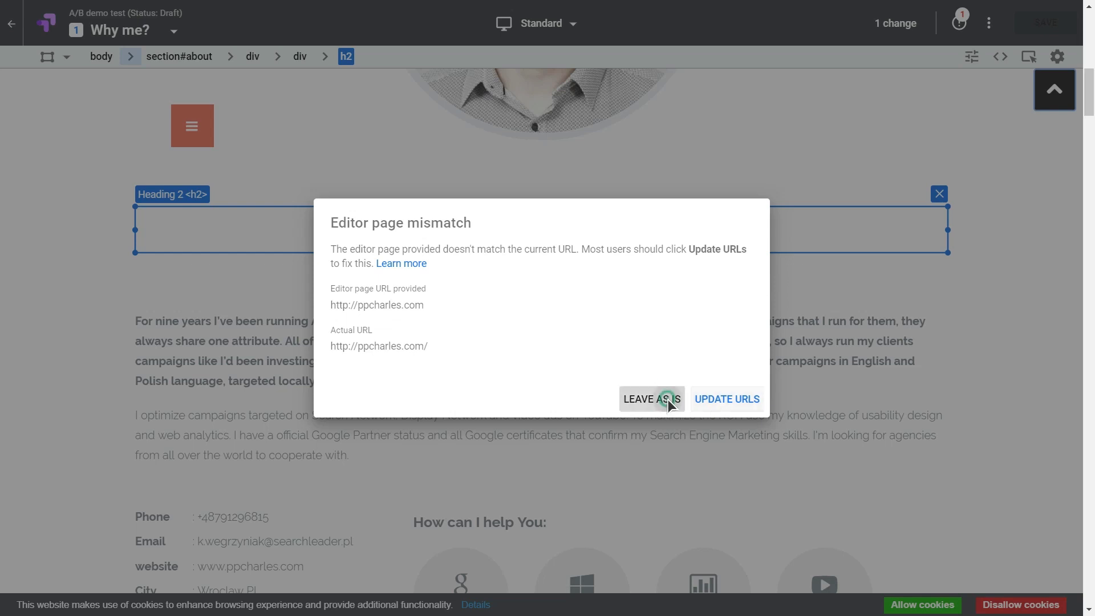
click(668, 400)
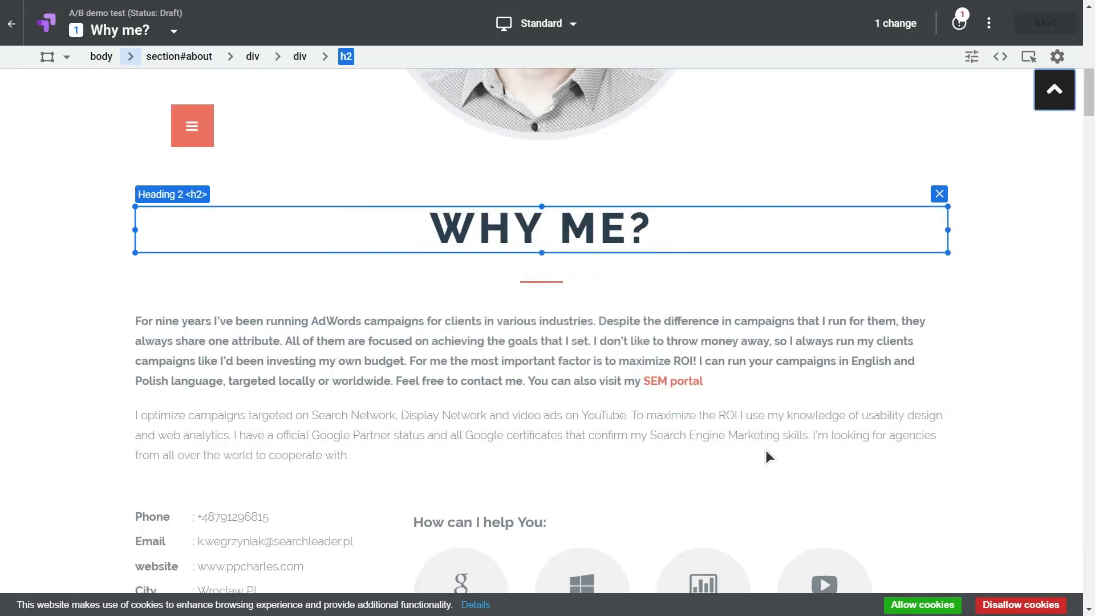
Create a second variant from within the editor and select the Google Partner link on its page.
click(173, 31)
click(147, 149)
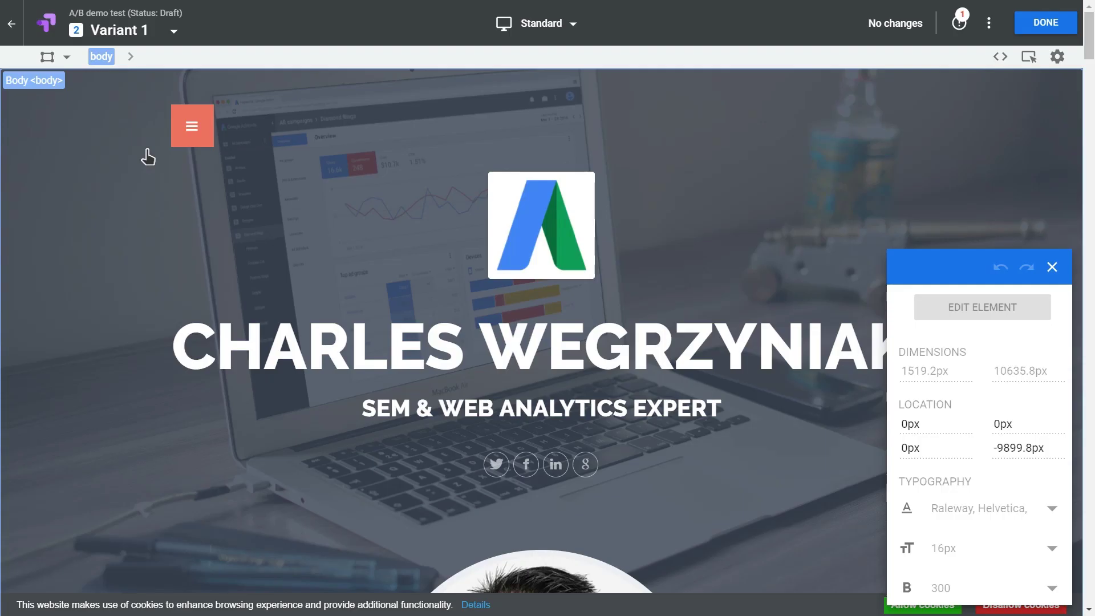
click(112, 240)
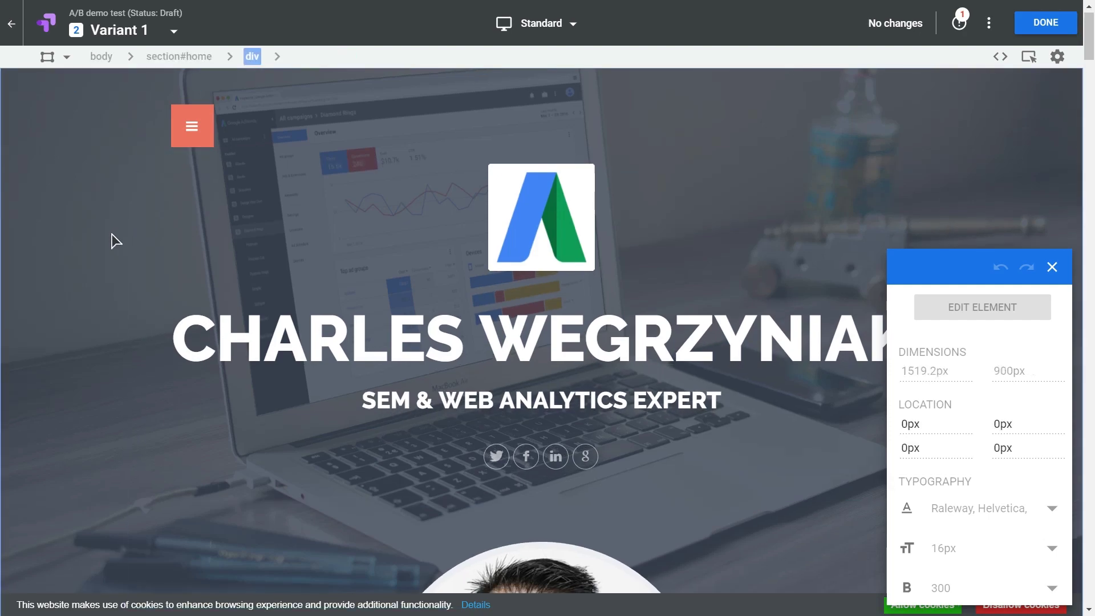
scroll(113, 240, down, 1)
scroll(113, 240, down, 10)
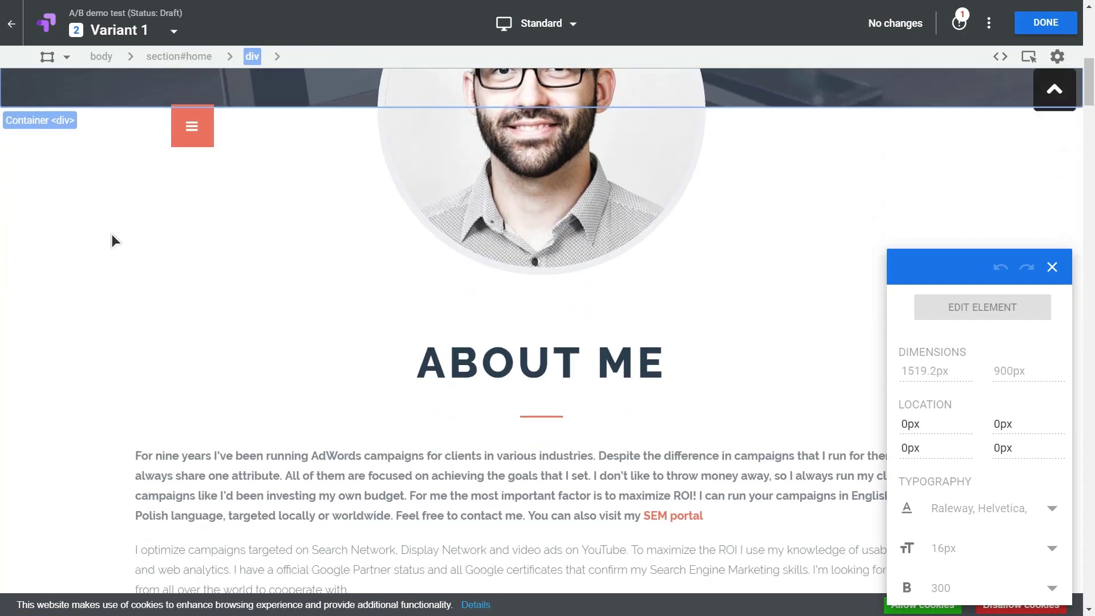
scroll(112, 234, down, 5)
click(285, 301)
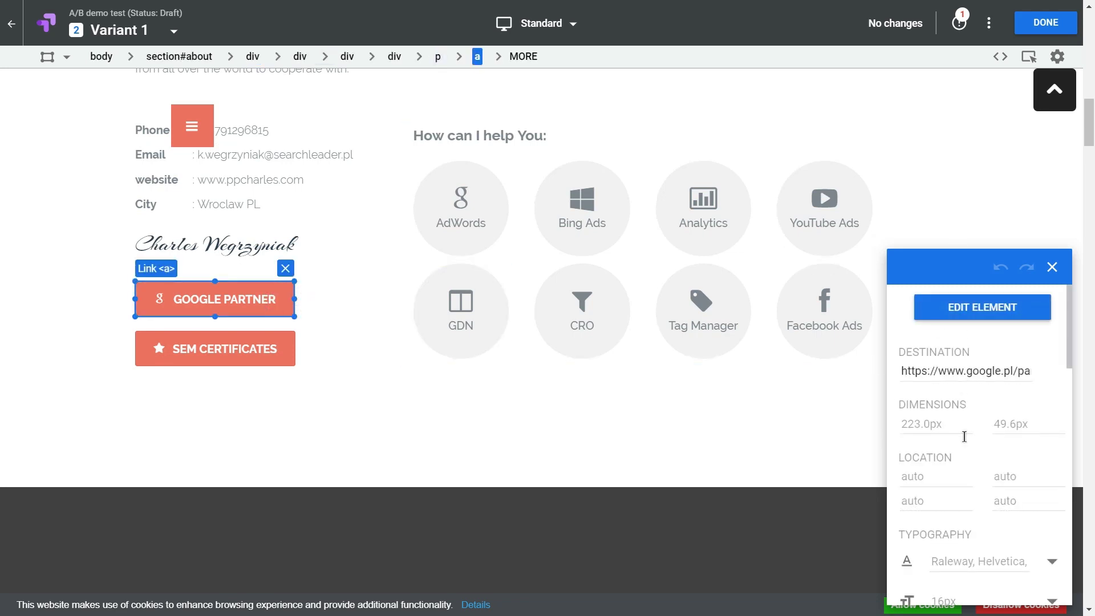
Change the Google Partner button's background colour to green, rgb(112, 216, 97).
scroll(963, 436, down, 1)
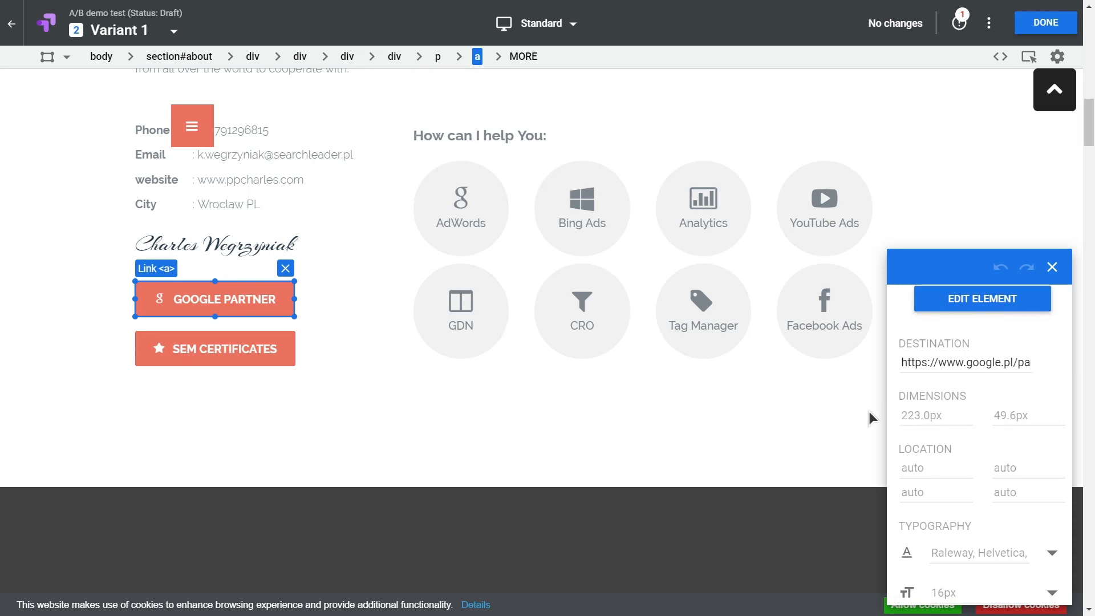
scroll(935, 420, down, 3)
scroll(937, 424, up, 2)
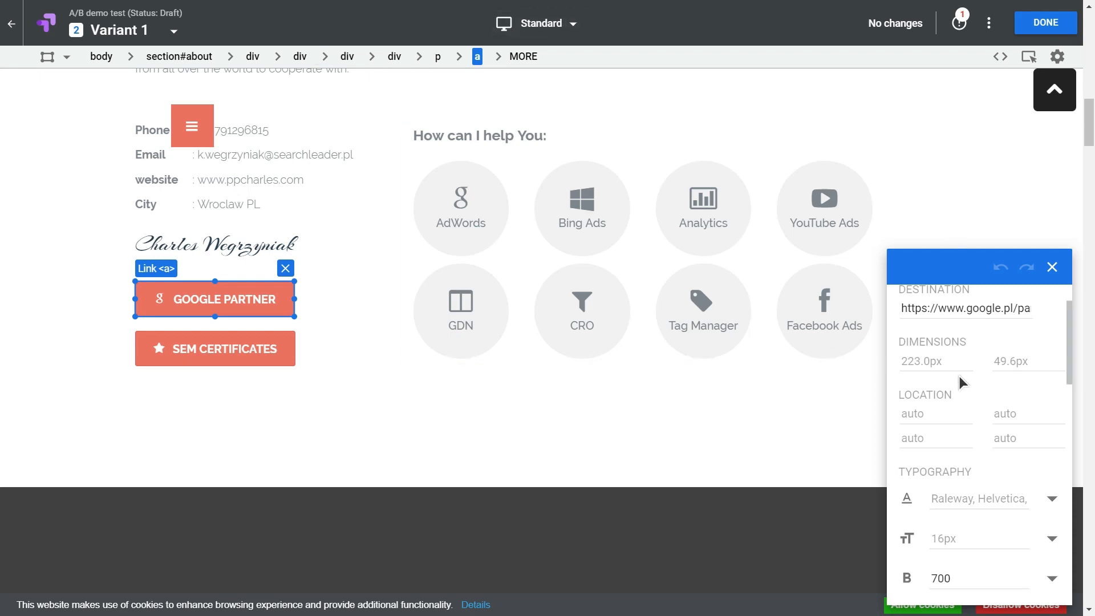
scroll(960, 379, down, 2)
scroll(960, 382, down, 2)
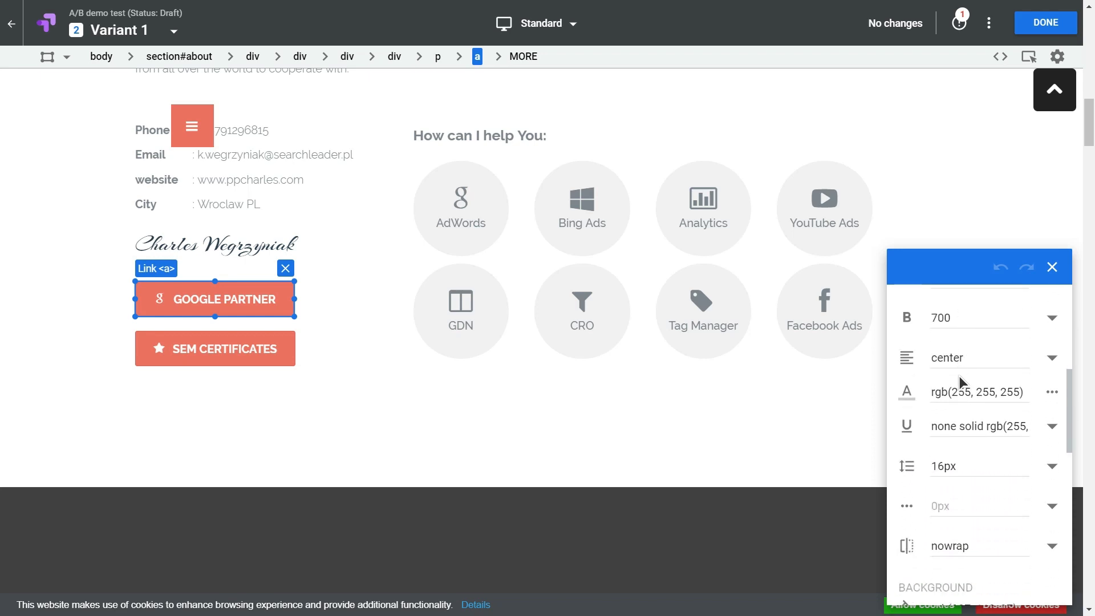
scroll(950, 420, down, 3)
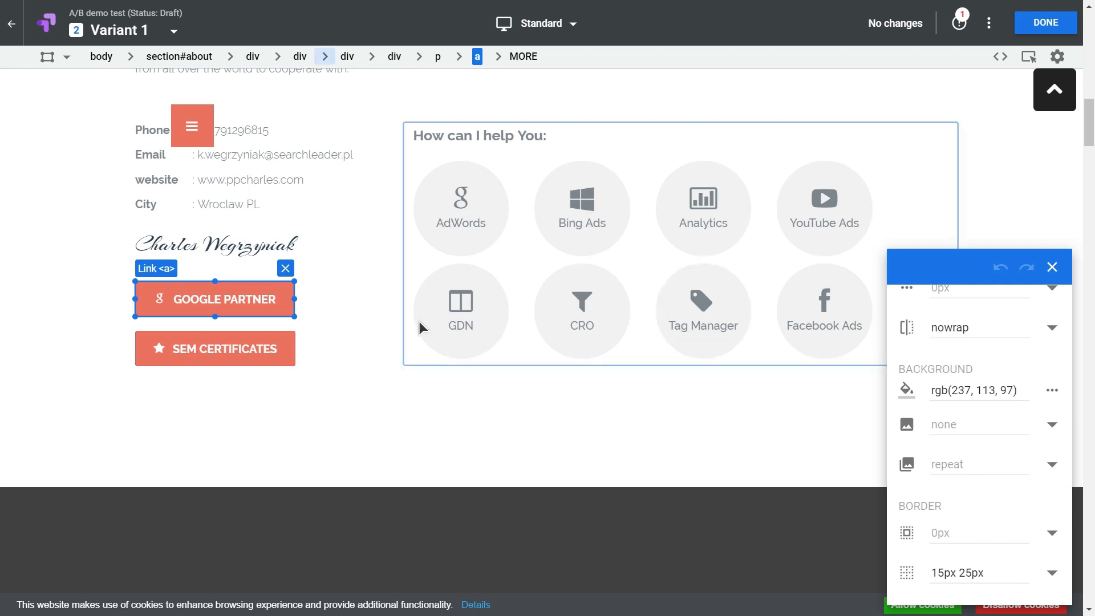
click(1018, 390)
click(1054, 391)
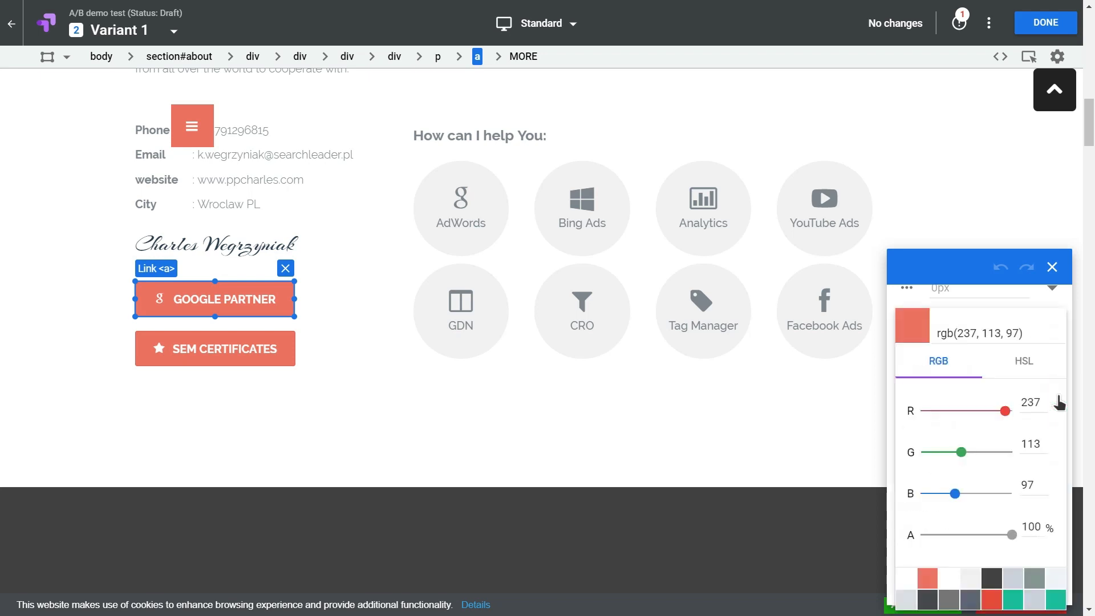
drag(1005, 411, 976, 413)
drag(962, 452, 998, 450)
mouse_move(977, 411)
mouse_down()
mouse_move(988, 412)
mouse_move(962, 413)
mouse_up()
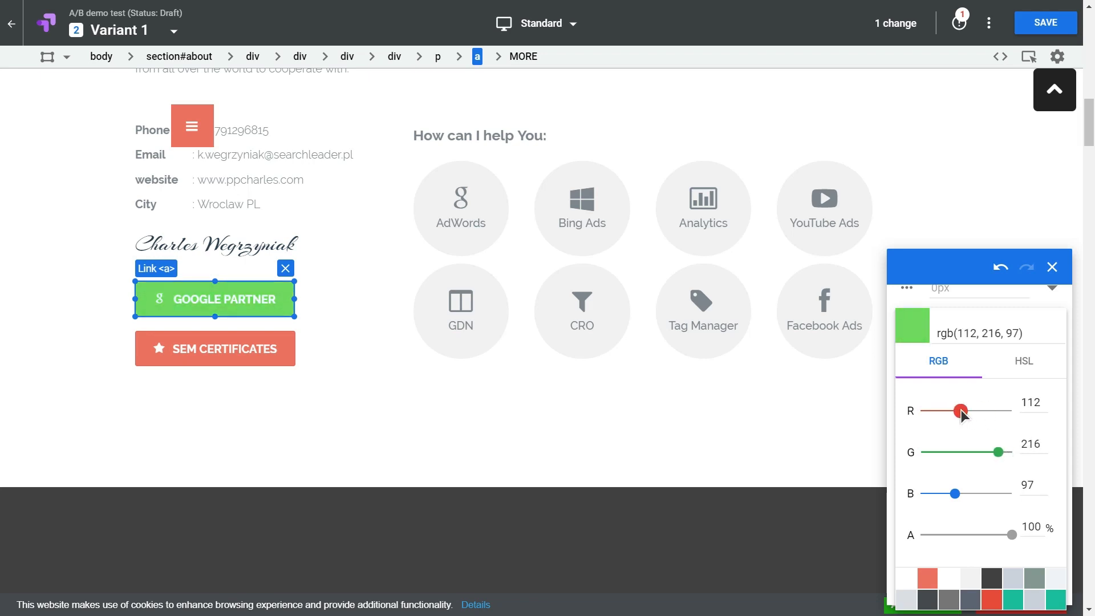
Close the colour picker, look through the button's border and layout properties, and close the element properties.
click(1051, 289)
scroll(1016, 447, down, 1)
scroll(1016, 447, up, 3)
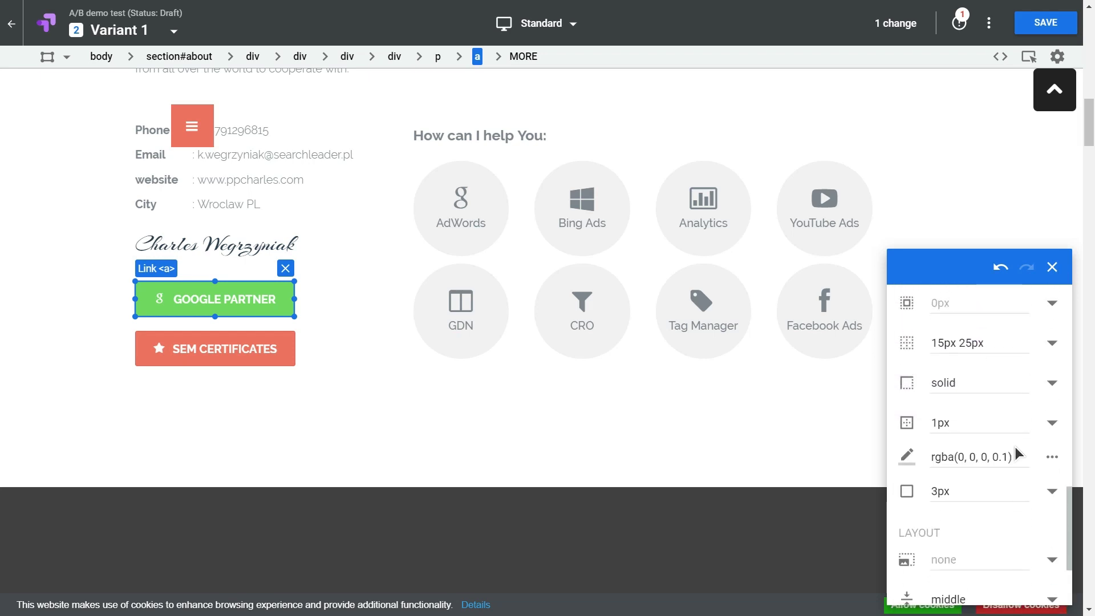
scroll(1016, 446, up, 1)
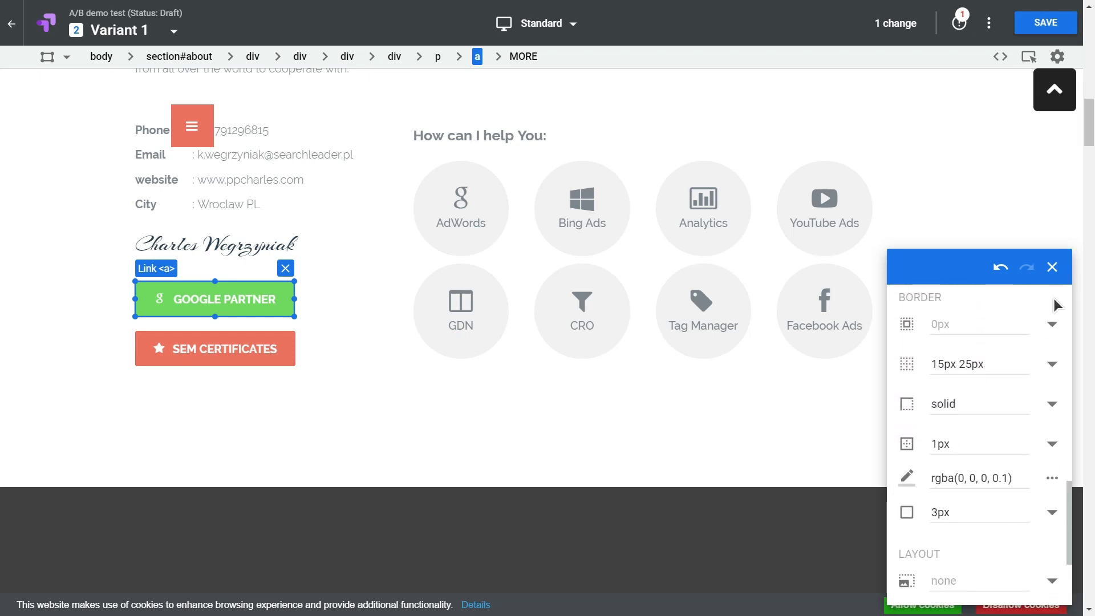
click(1052, 268)
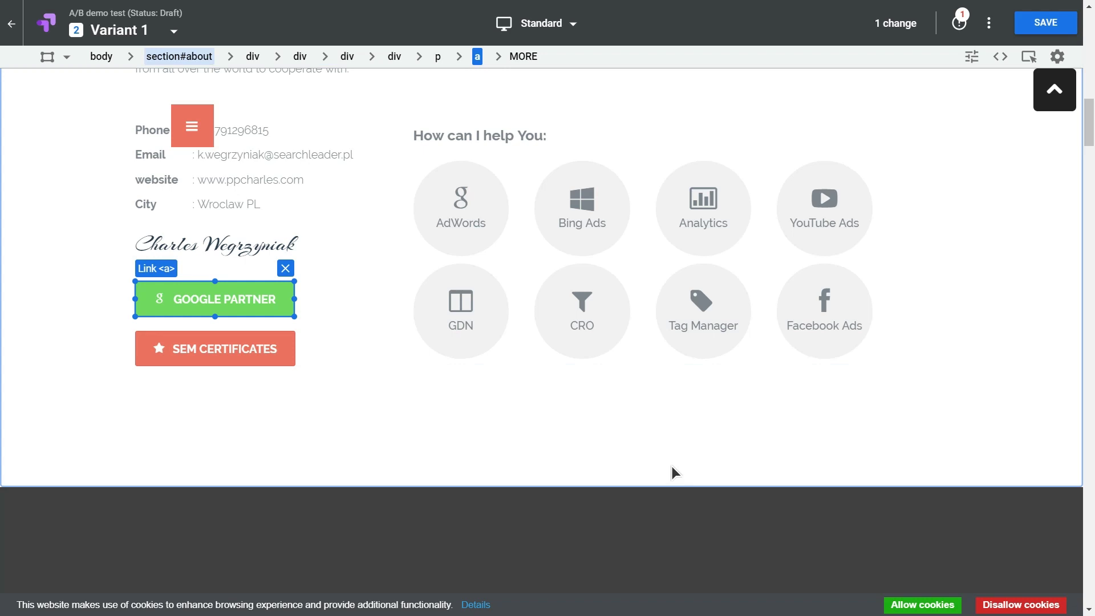
Deselect the Google Partner button to view its new colour on the page, and select it again.
click(562, 436)
click(291, 362)
click(402, 447)
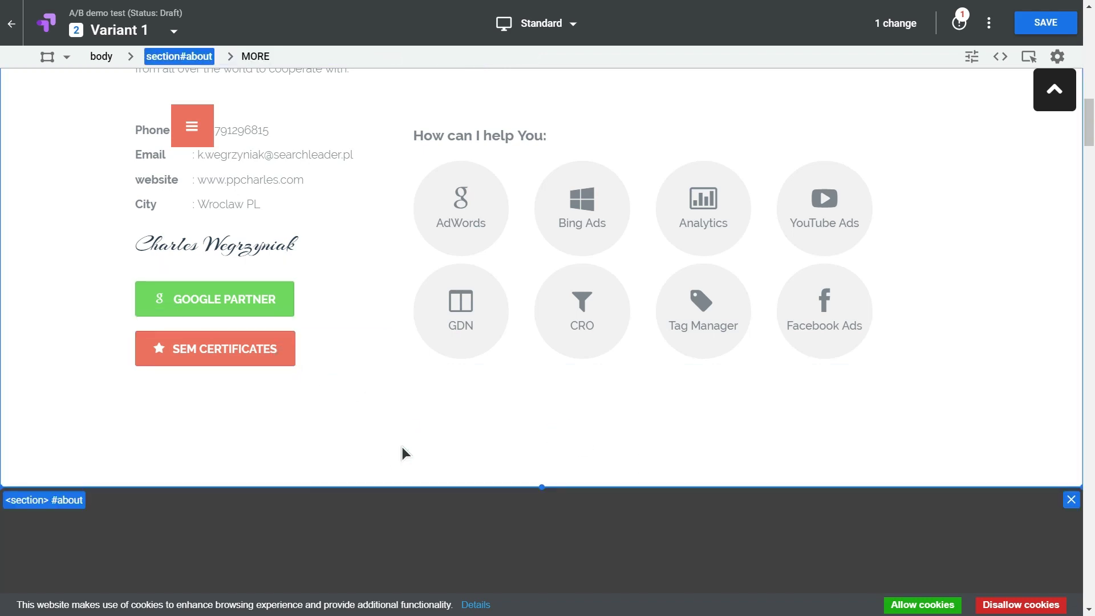
scroll(78, 374, down, 5)
scroll(78, 375, up, 5)
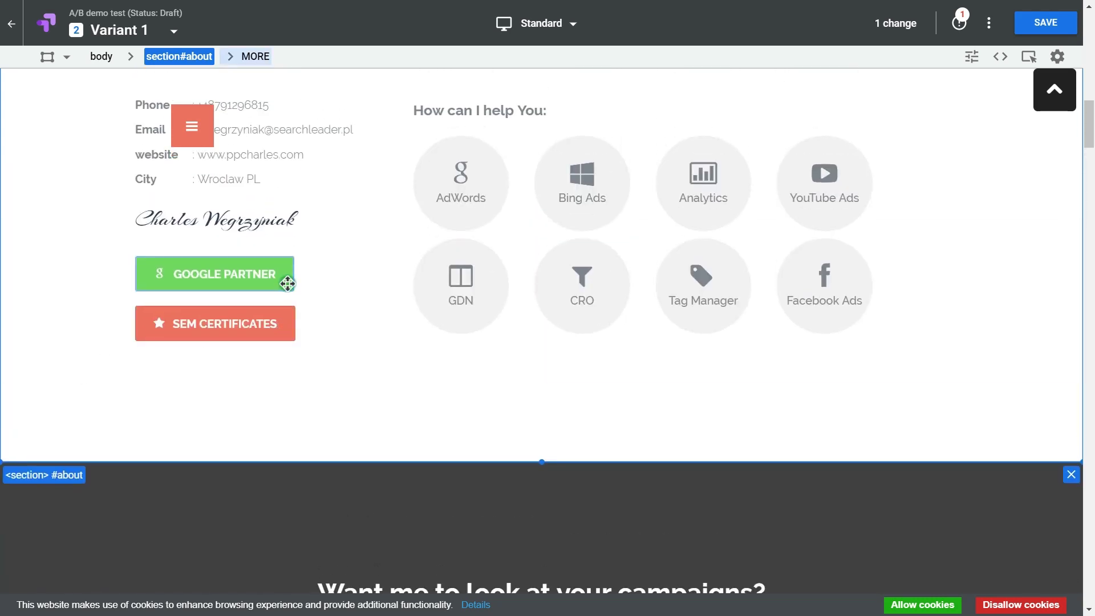
click(287, 284)
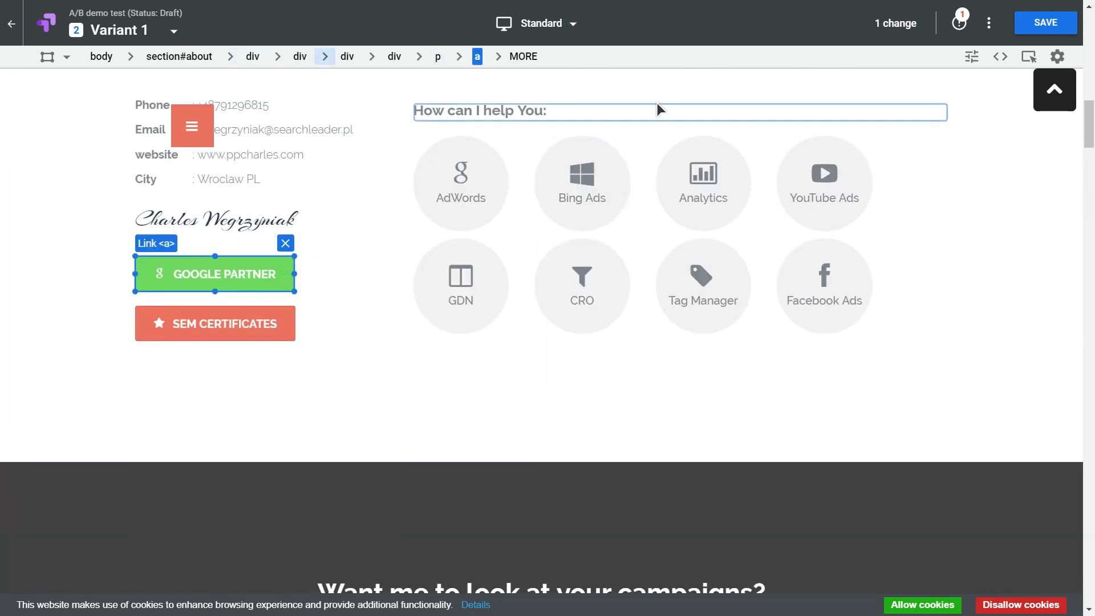
Look at the code editor and the Google Partner button's element properties, closing both.
click(1002, 57)
click(756, 492)
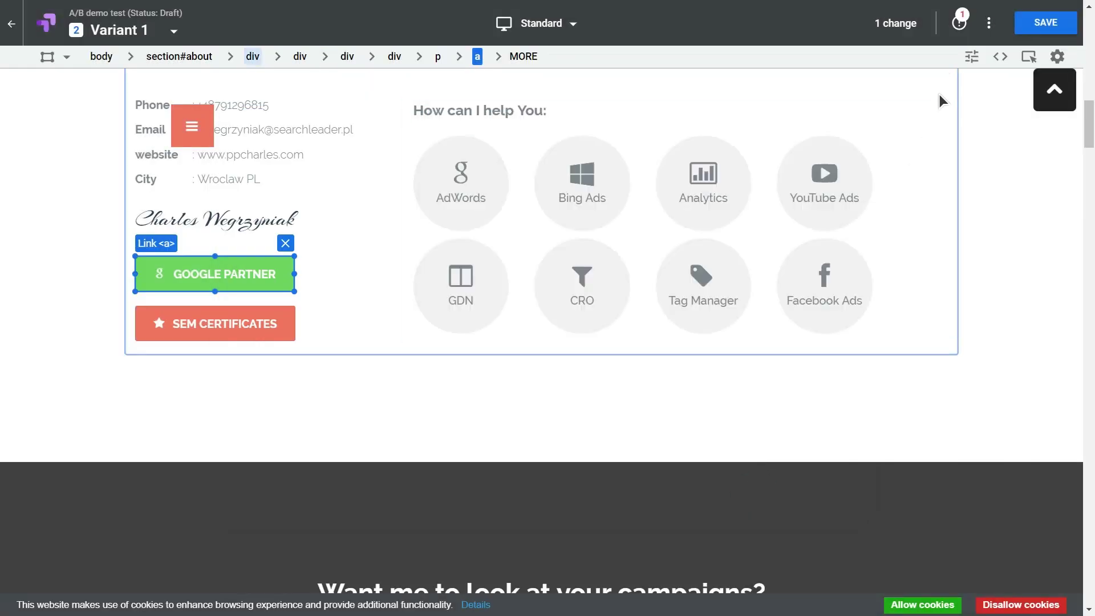
click(971, 57)
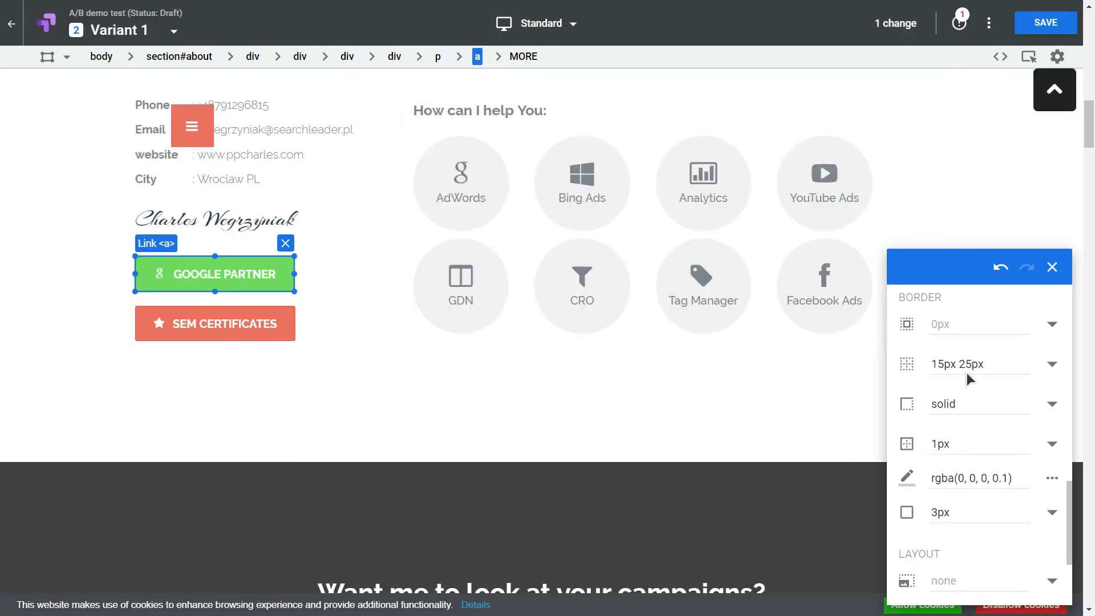
scroll(968, 423, up, 6)
click(1050, 264)
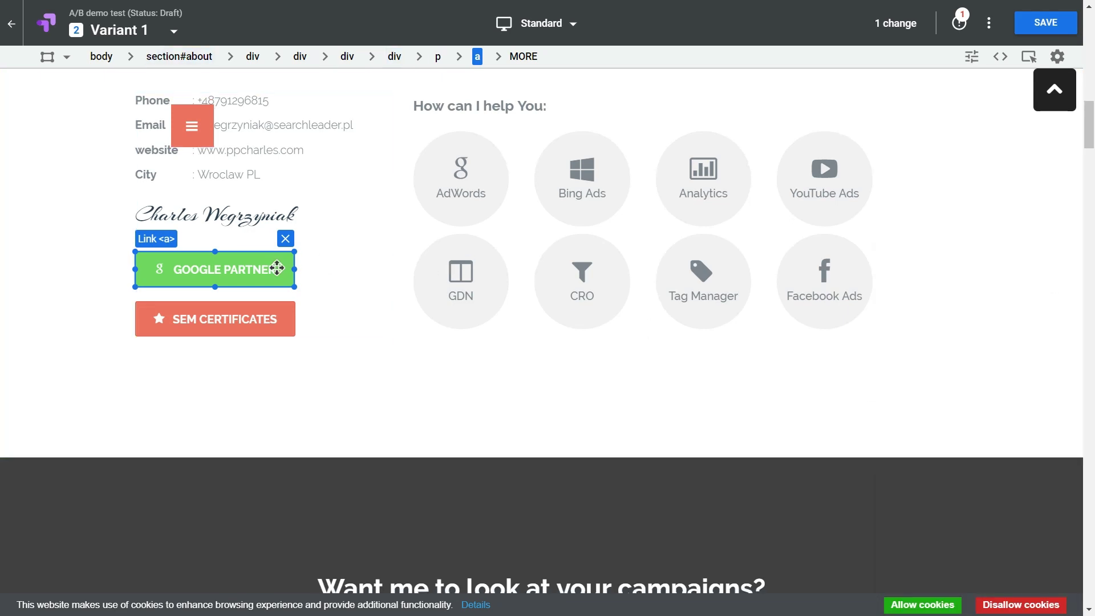
Examine the Google Partner button's destination URL in its element properties and close them.
click(972, 56)
scroll(968, 362, up, 3)
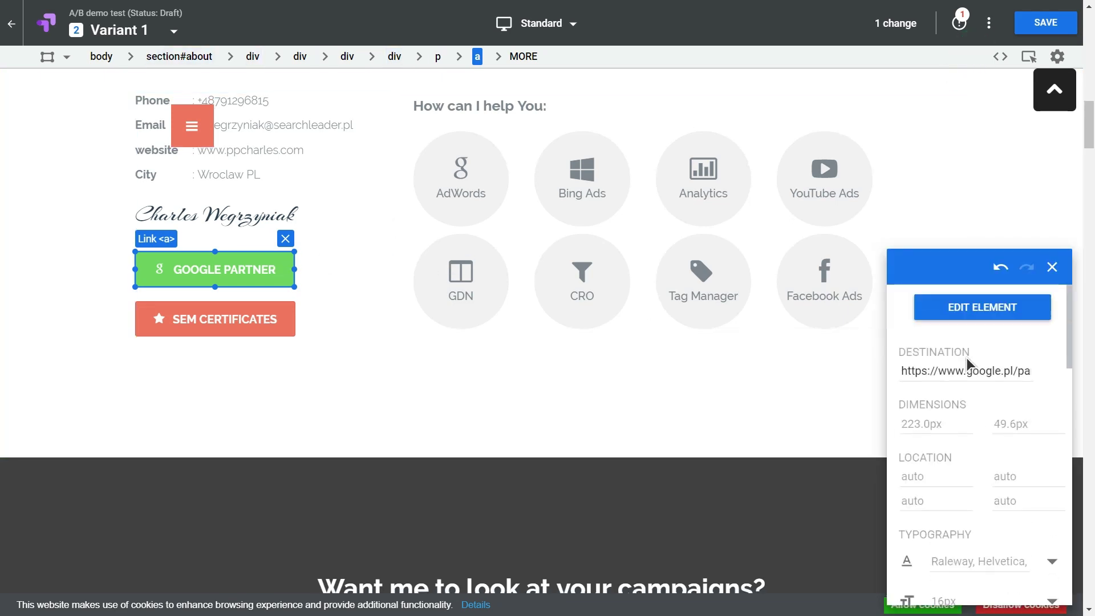
drag(941, 372, 1046, 371)
click(1030, 372)
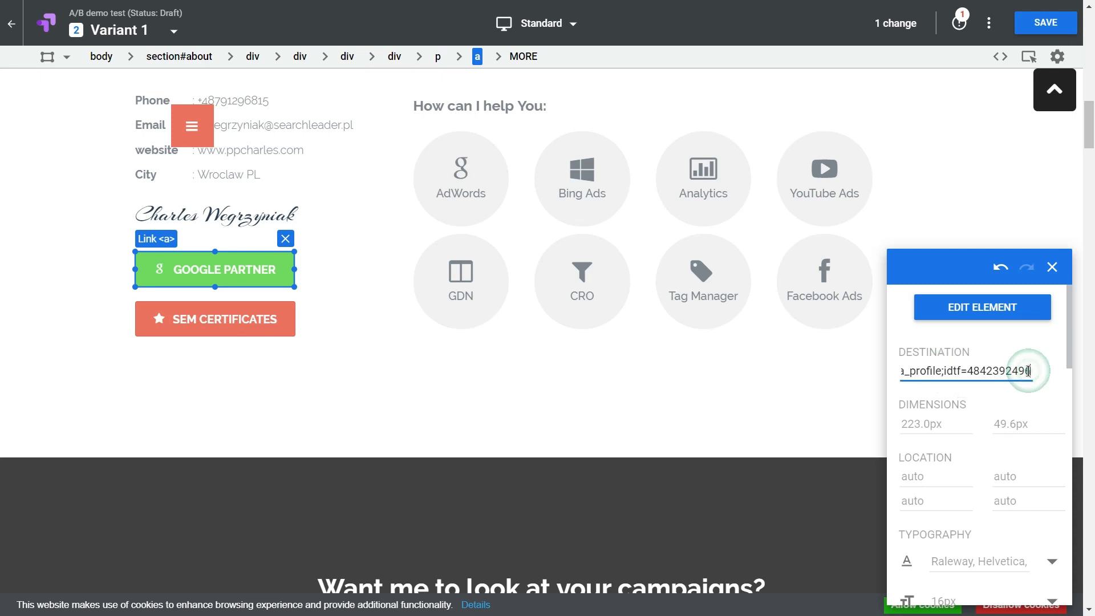
click(1052, 268)
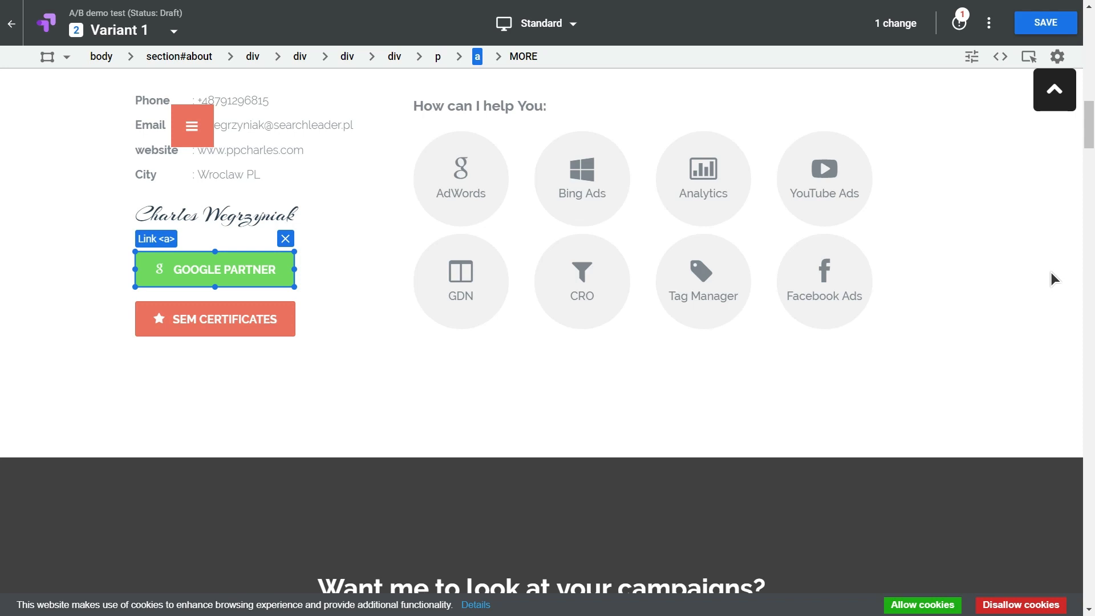
Expand the site's navigation menu in interactive mode and return to editing with it open.
scroll(771, 221, up, 6)
scroll(191, 153, down, 1)
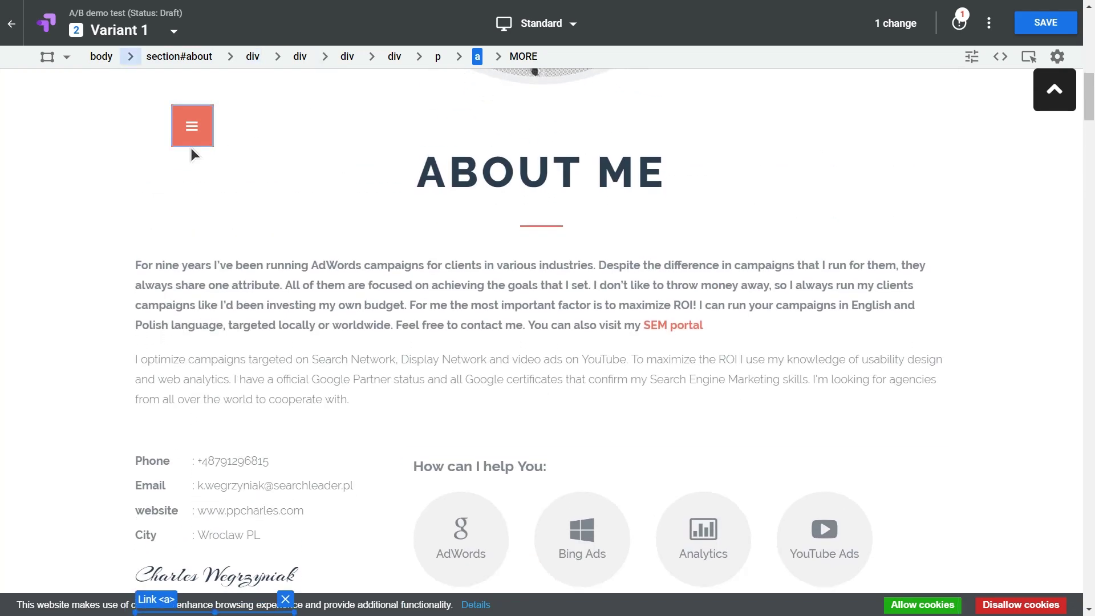
click(193, 123)
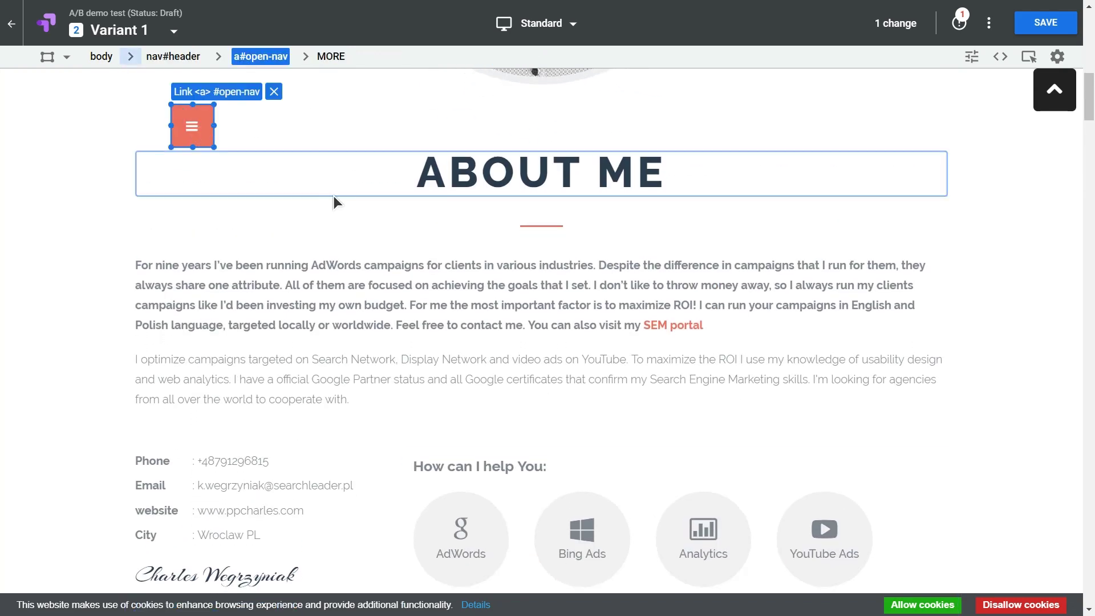
click(1028, 57)
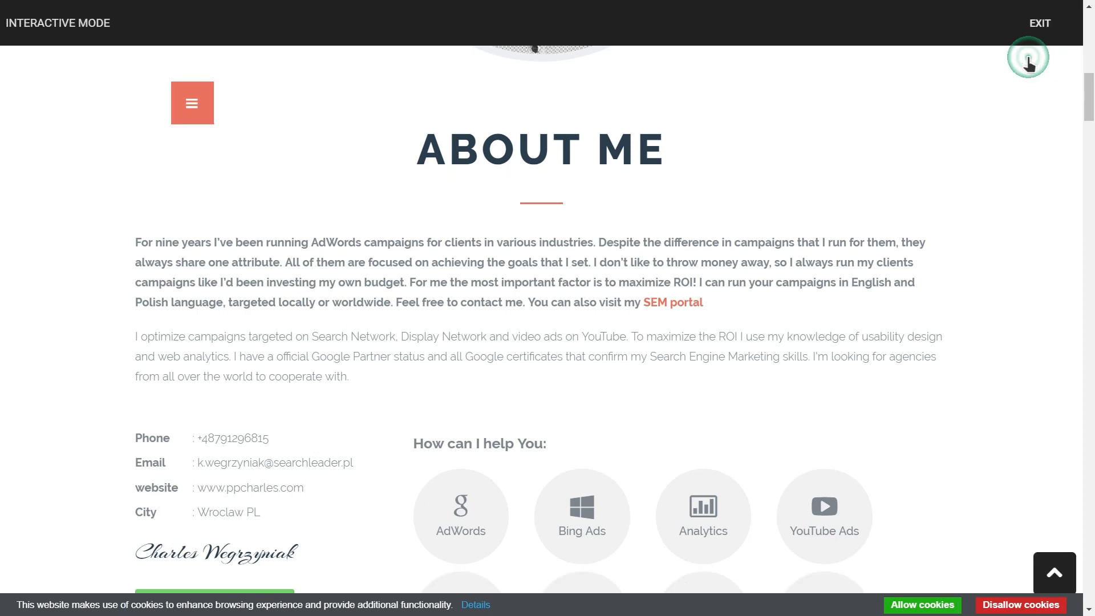
click(194, 117)
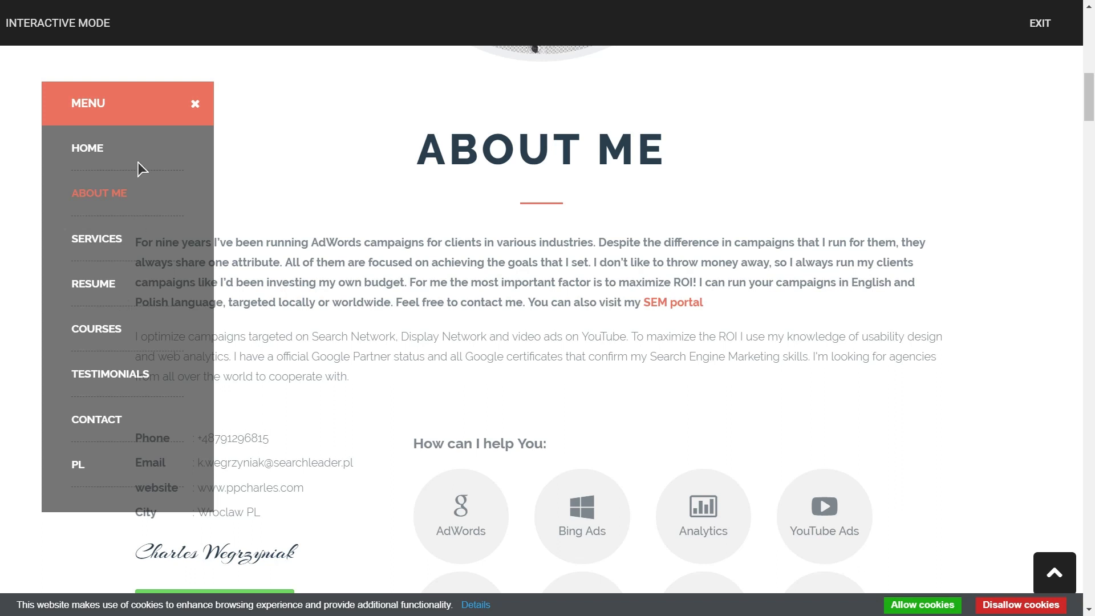
click(1040, 24)
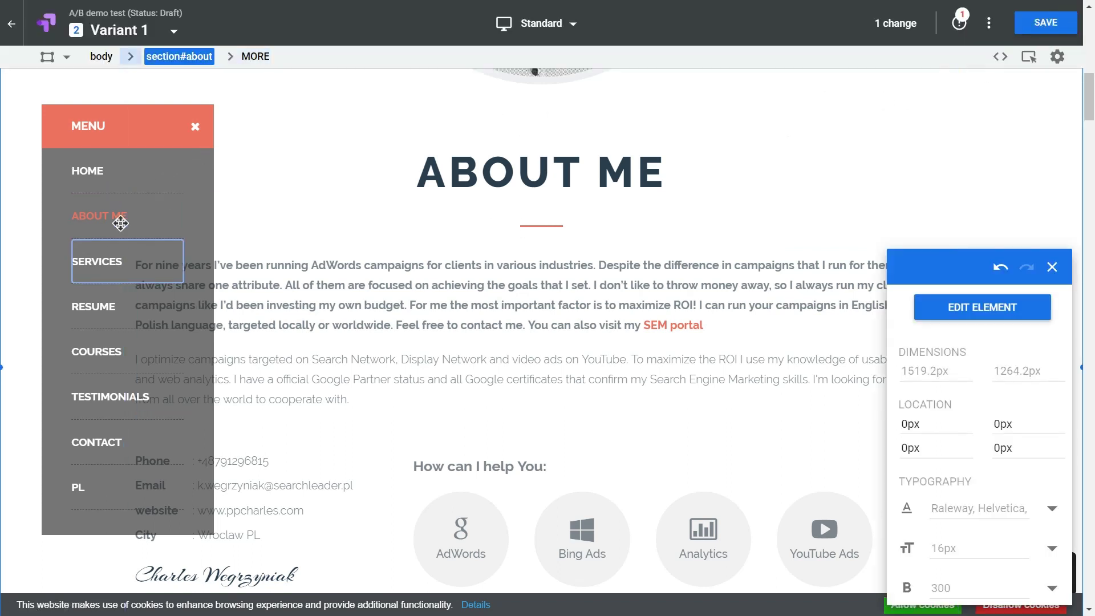
Replace the HOME navigation link's text with START and apply the text edit.
click(92, 170)
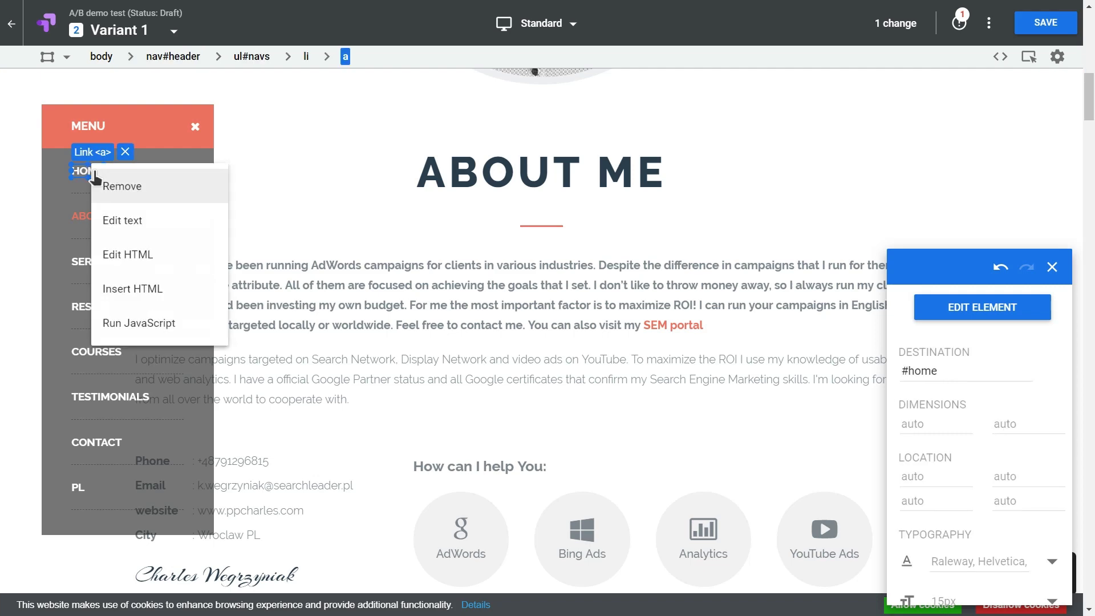
click(145, 217)
text(START)
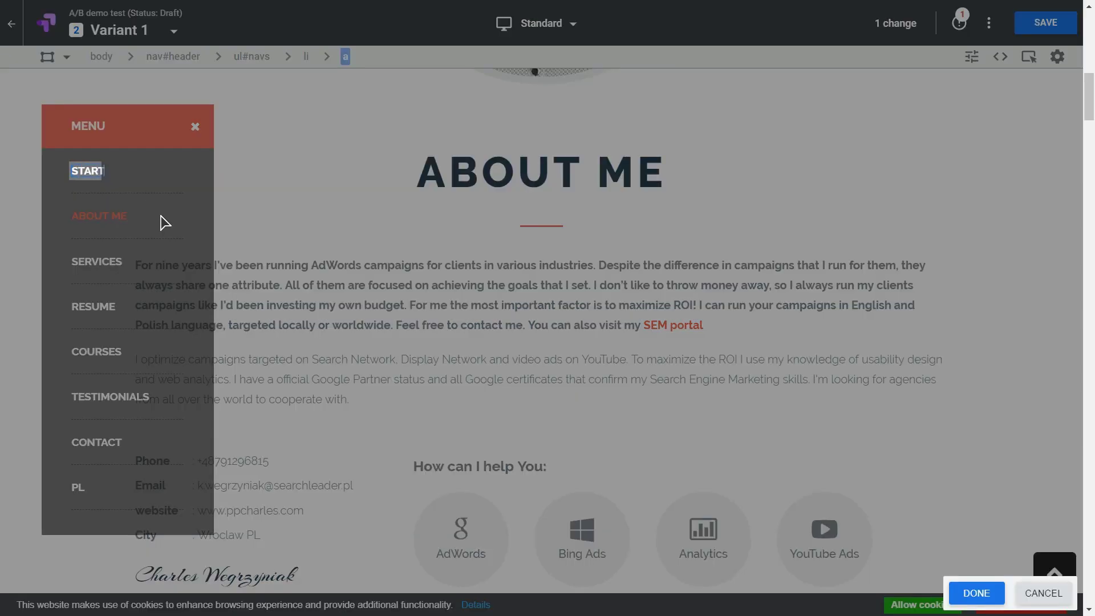
click(975, 593)
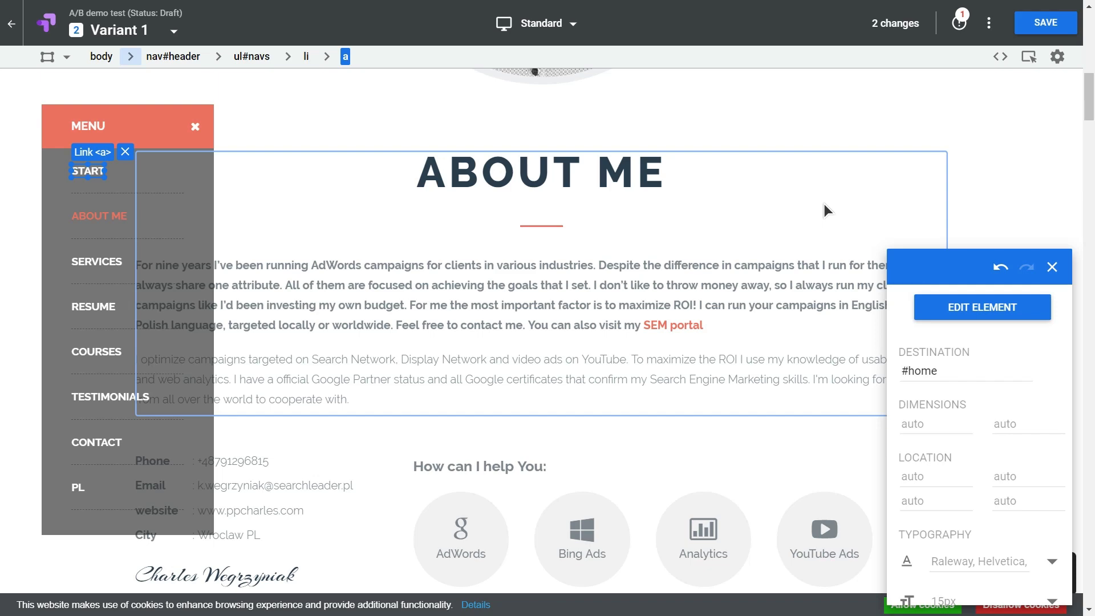
Save the changes to Variant 1 and switch the editor to Variant 2.
click(998, 135)
scroll(998, 135, down, 2)
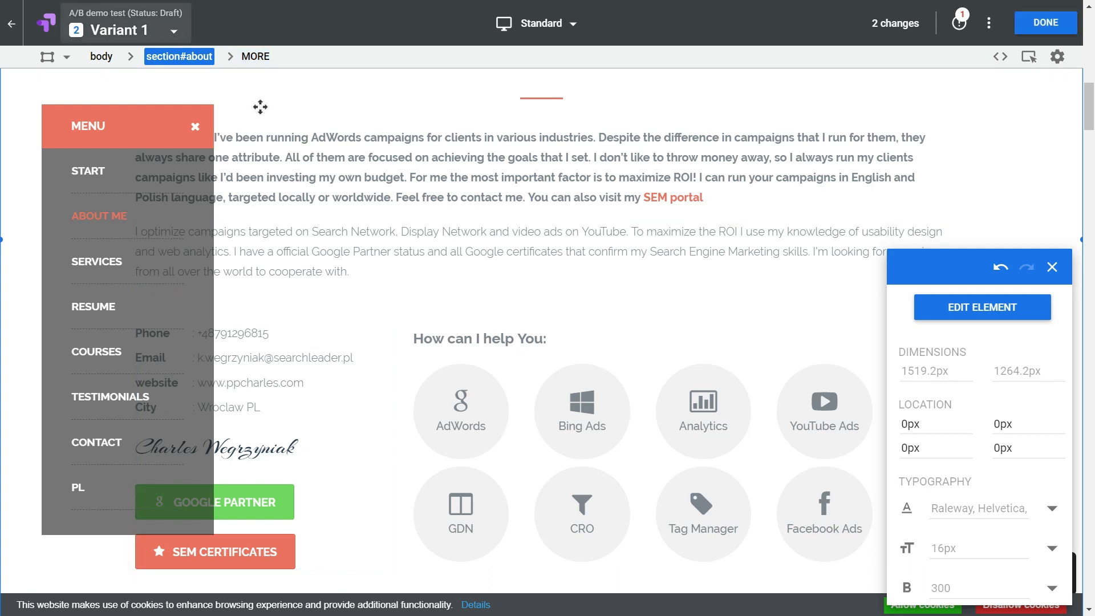
click(174, 31)
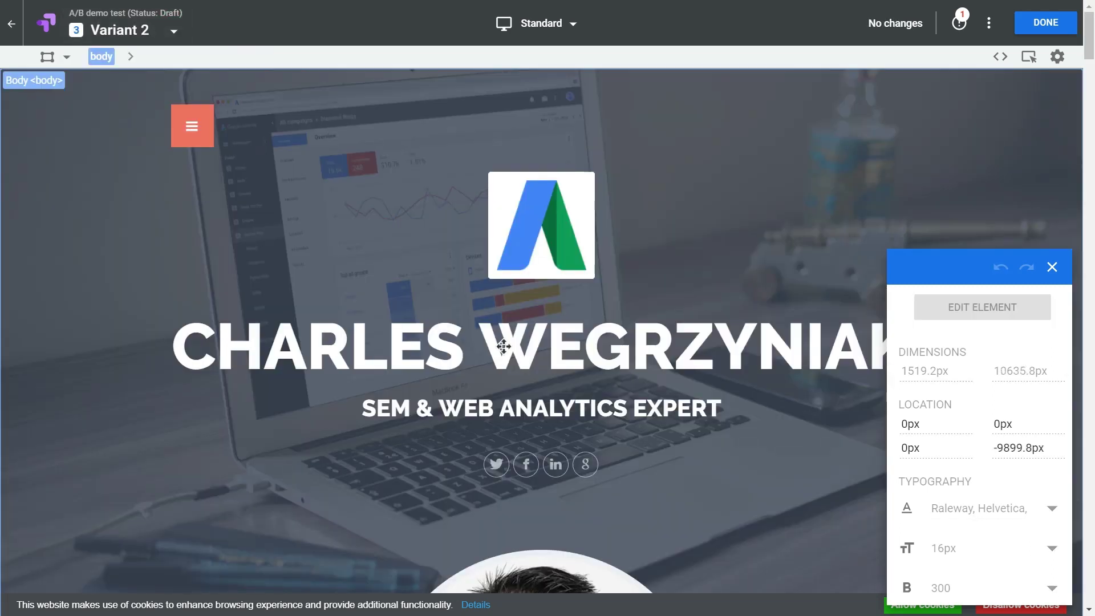
Remove the My Work Process container from the page and select the My Resume section below it.
scroll(504, 346, down, 20)
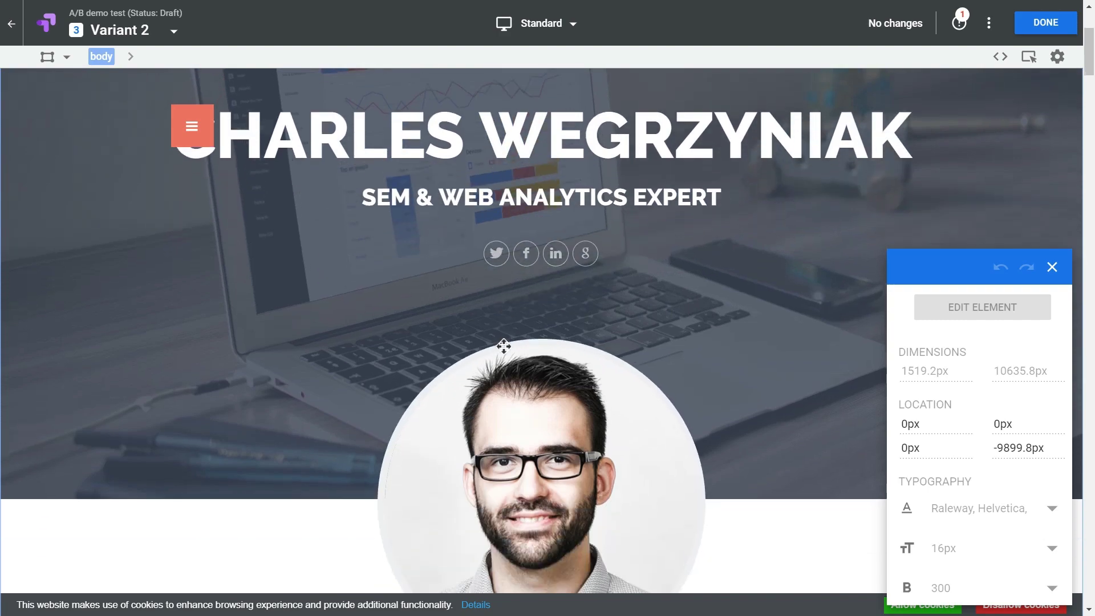
scroll(503, 346, down, 2)
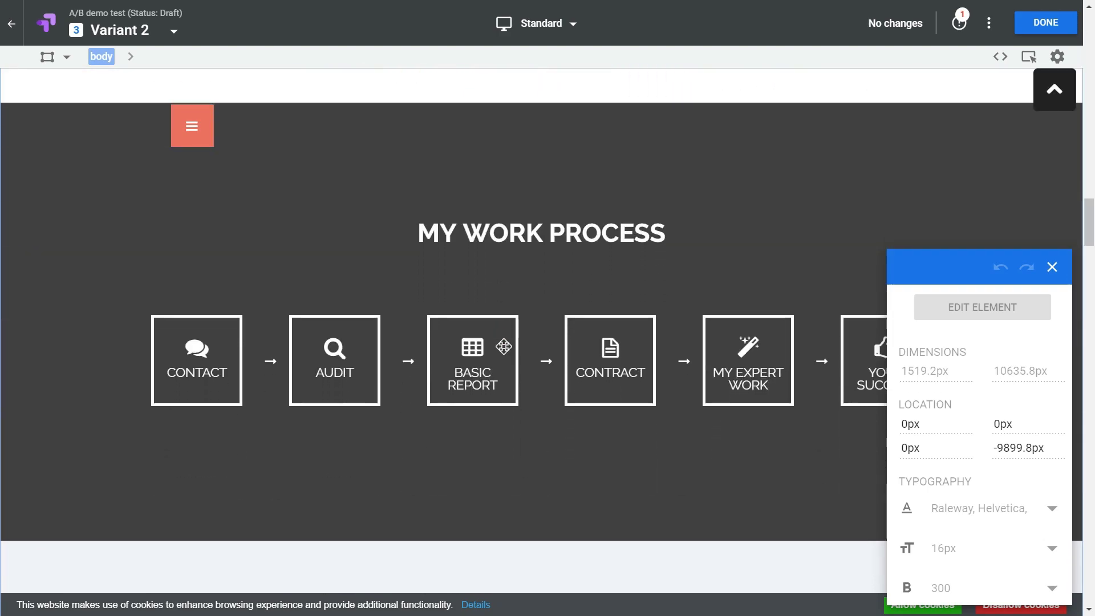
click(88, 183)
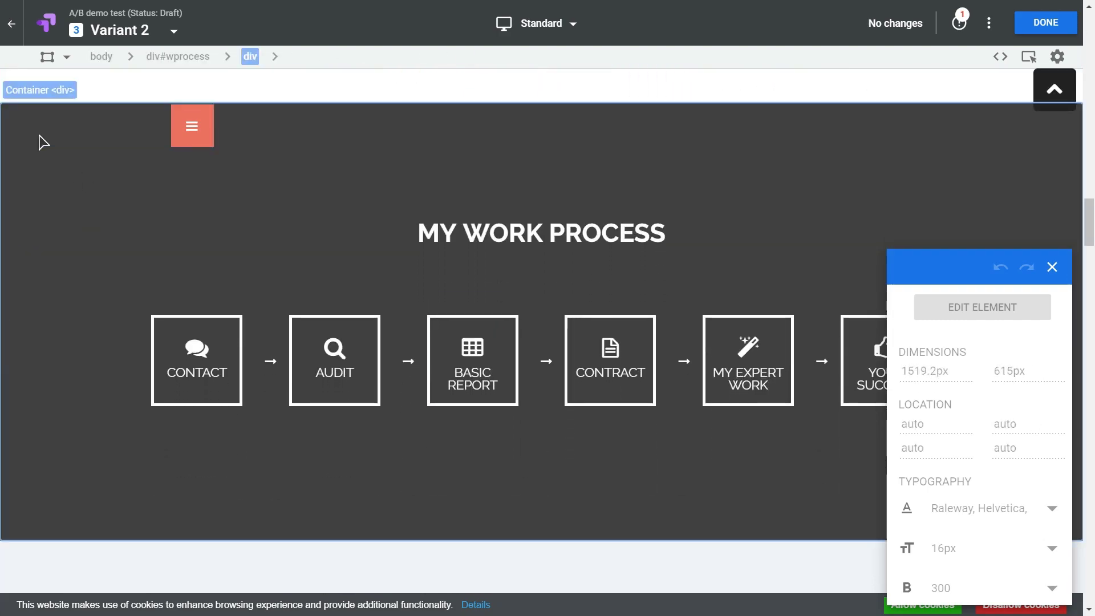
click(47, 164)
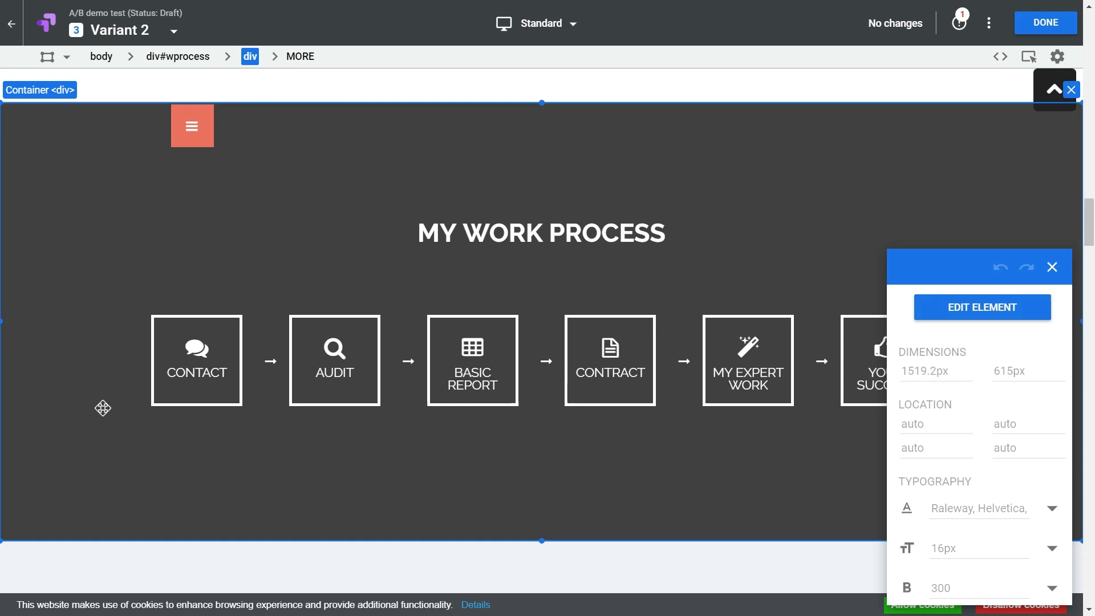
click(1015, 309)
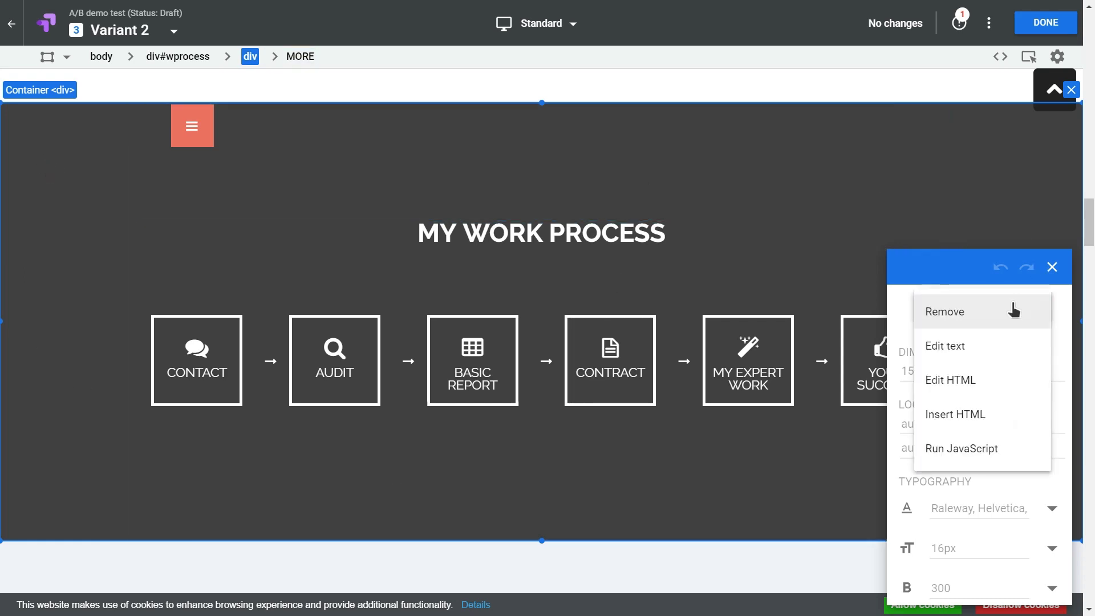
click(950, 319)
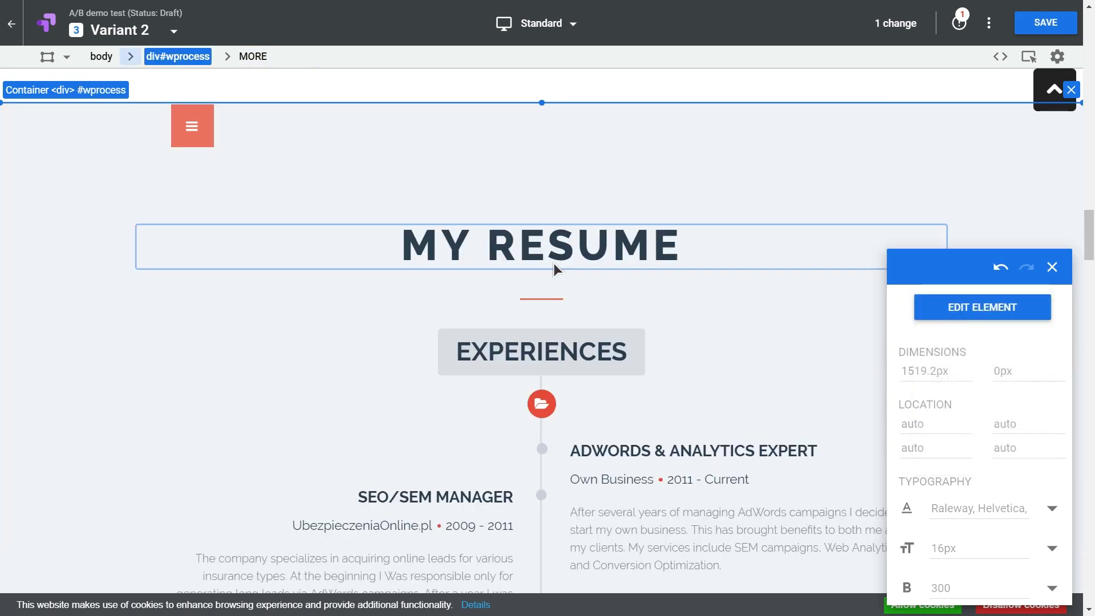
click(81, 258)
scroll(81, 258, up, 3)
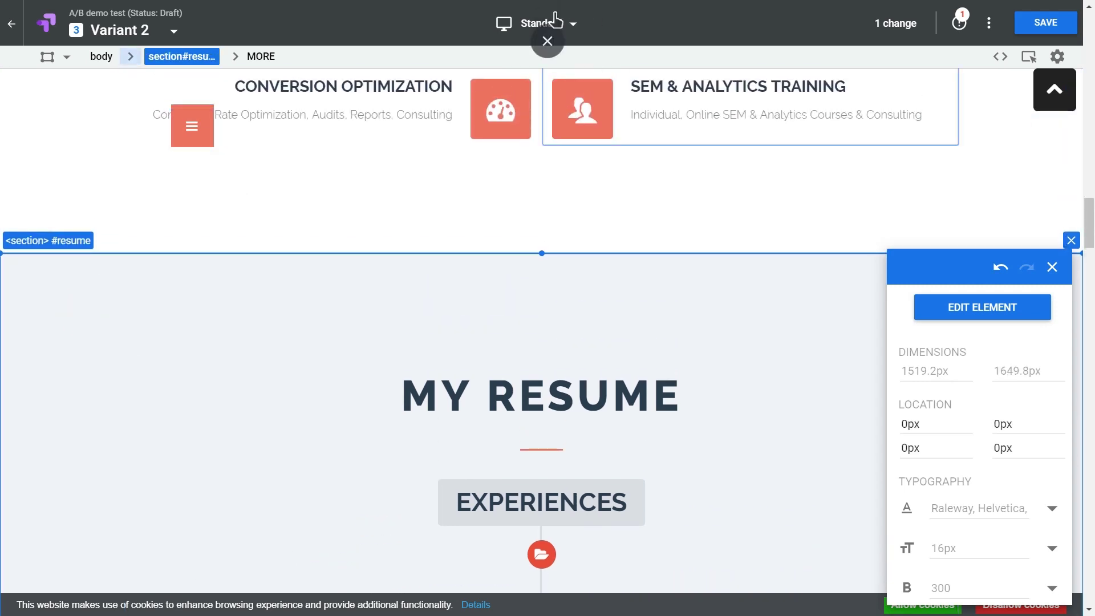
Select the services section above My Resume and save the changes to Variant 2.
click(680, 217)
scroll(682, 225, up, 2)
click(1045, 24)
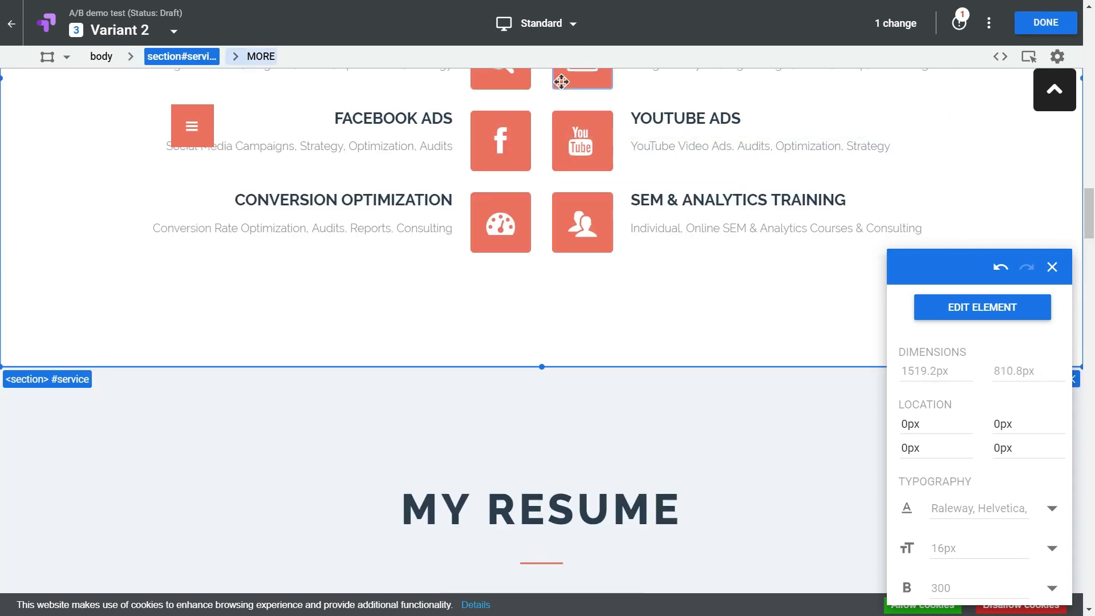
Preview the Variant 2 page at iPad size, look through its sections, and return to the Standard device view.
click(547, 23)
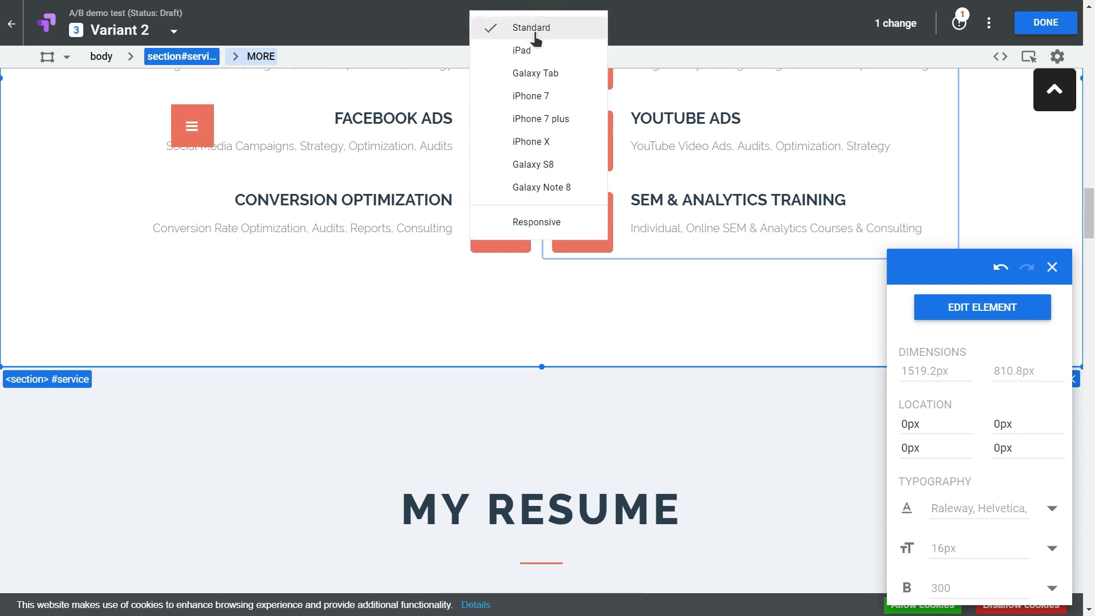
click(534, 52)
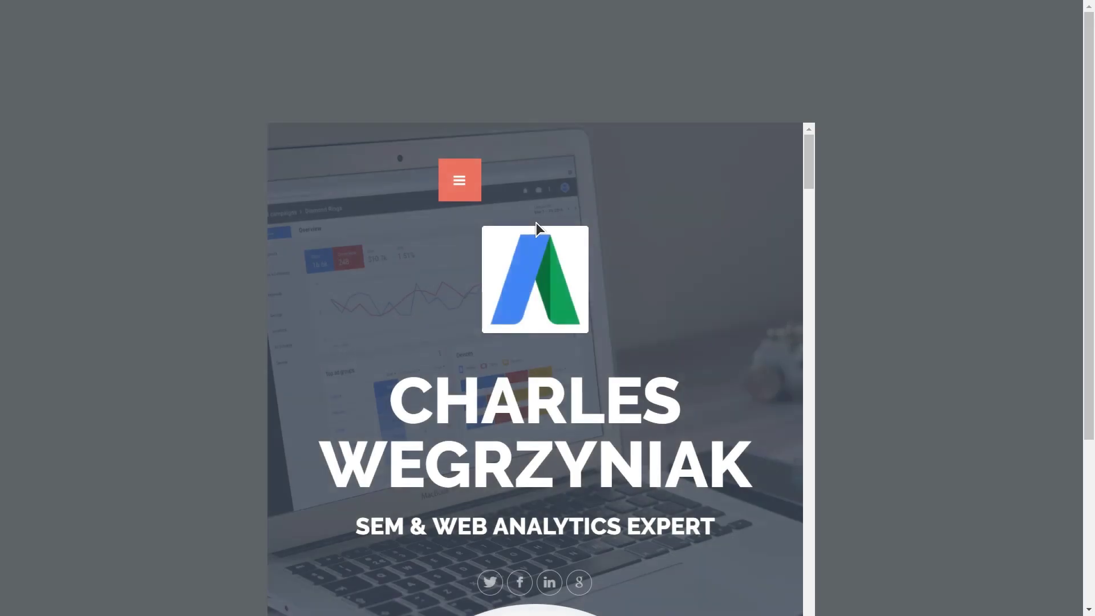
scroll(537, 224, down, 20)
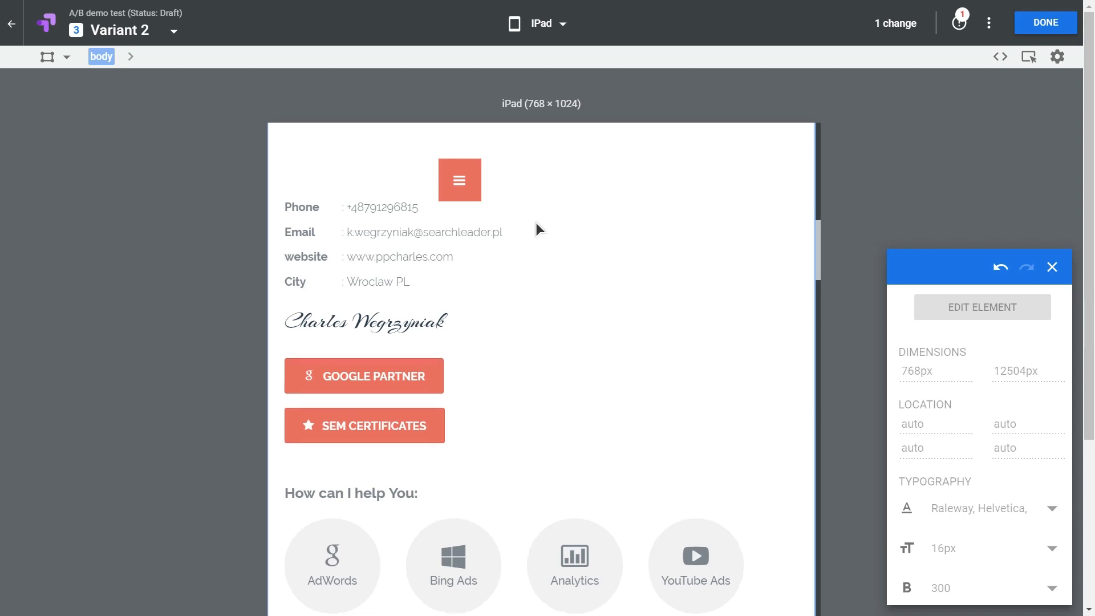
scroll(537, 222, down, 8)
scroll(536, 223, down, 15)
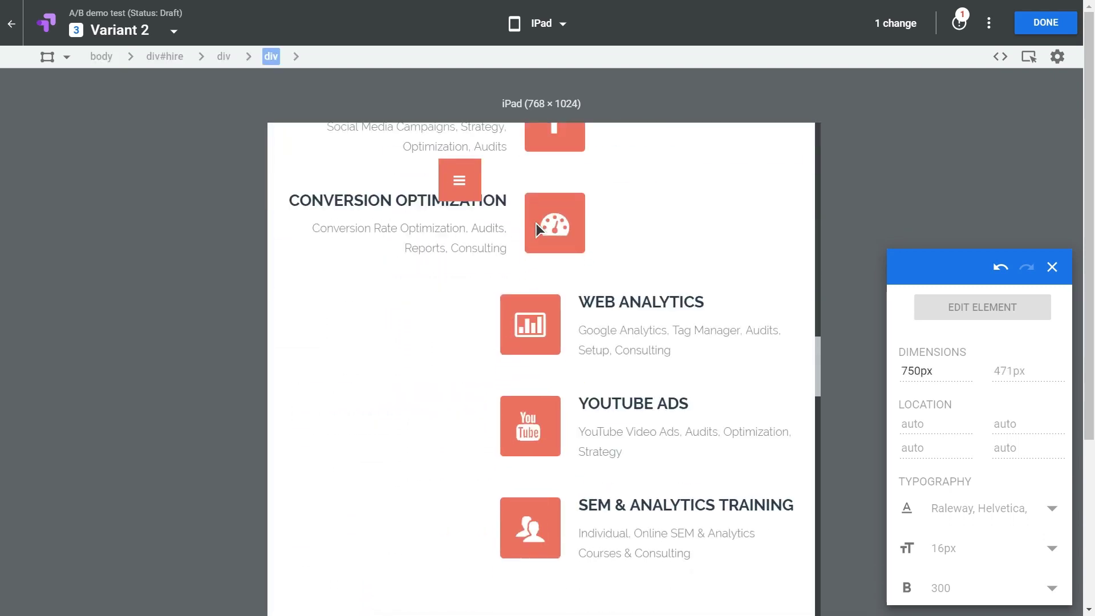
scroll(536, 224, down, 5)
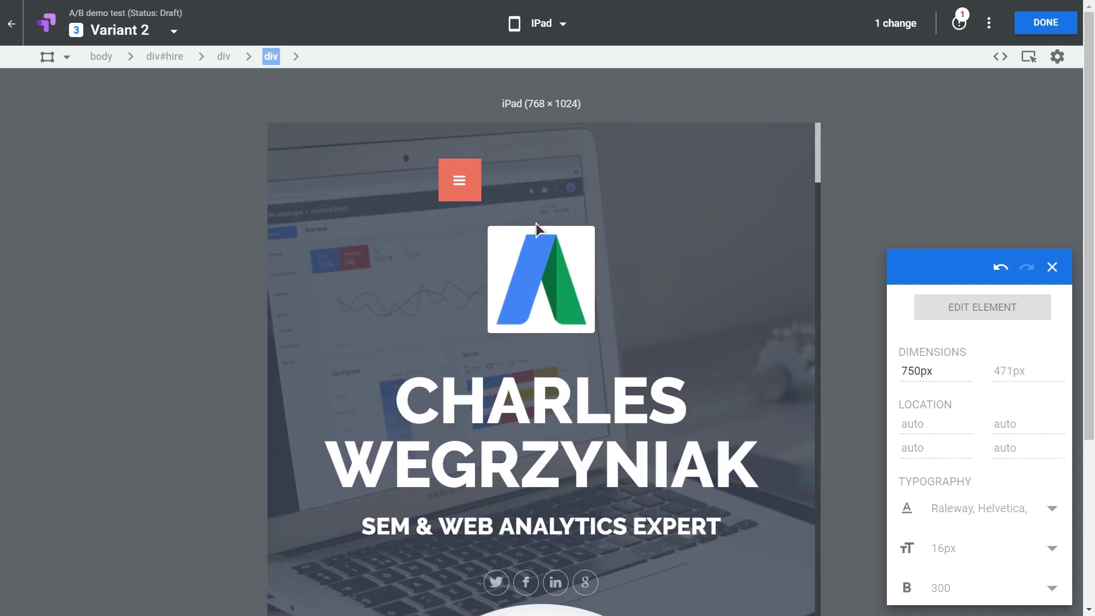
click(551, 25)
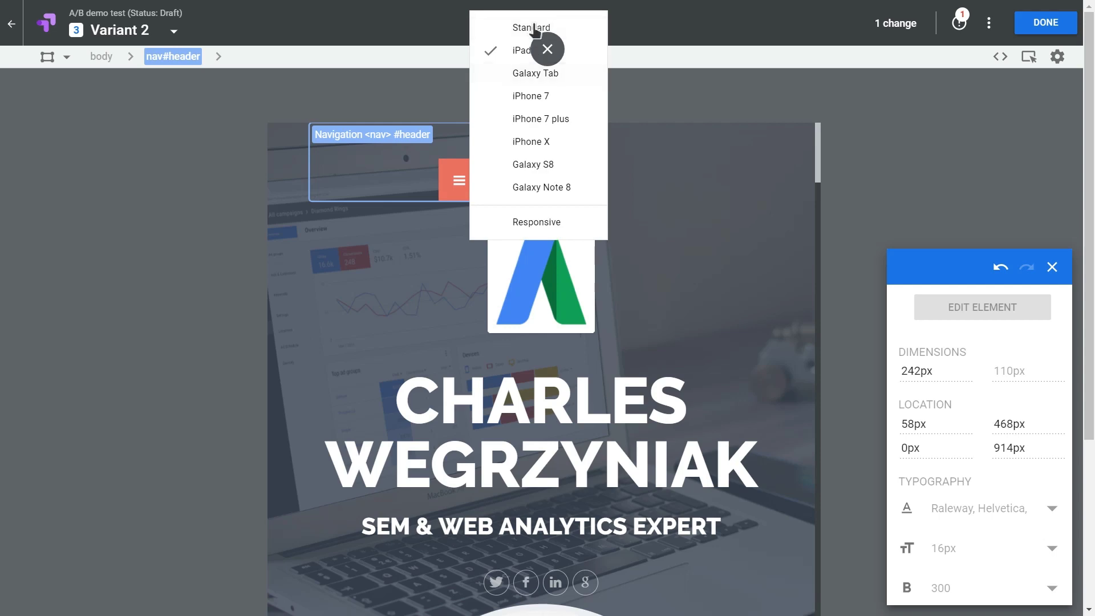
click(528, 37)
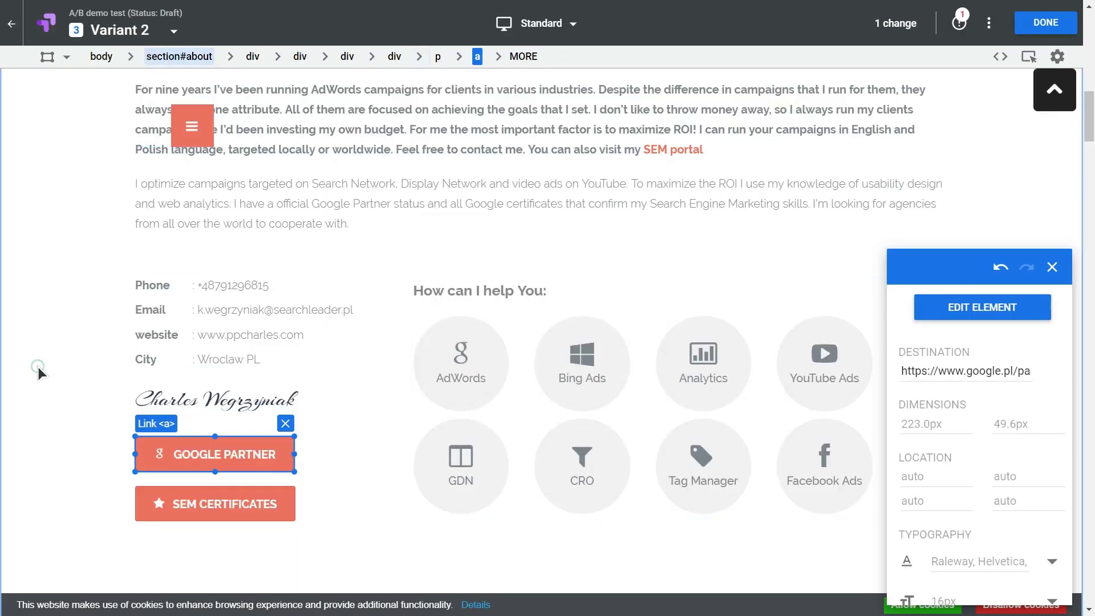
Inspect the Google Partner link's element selector and its options for adding a change, and finish editing to return to the experiment details.
click(38, 368)
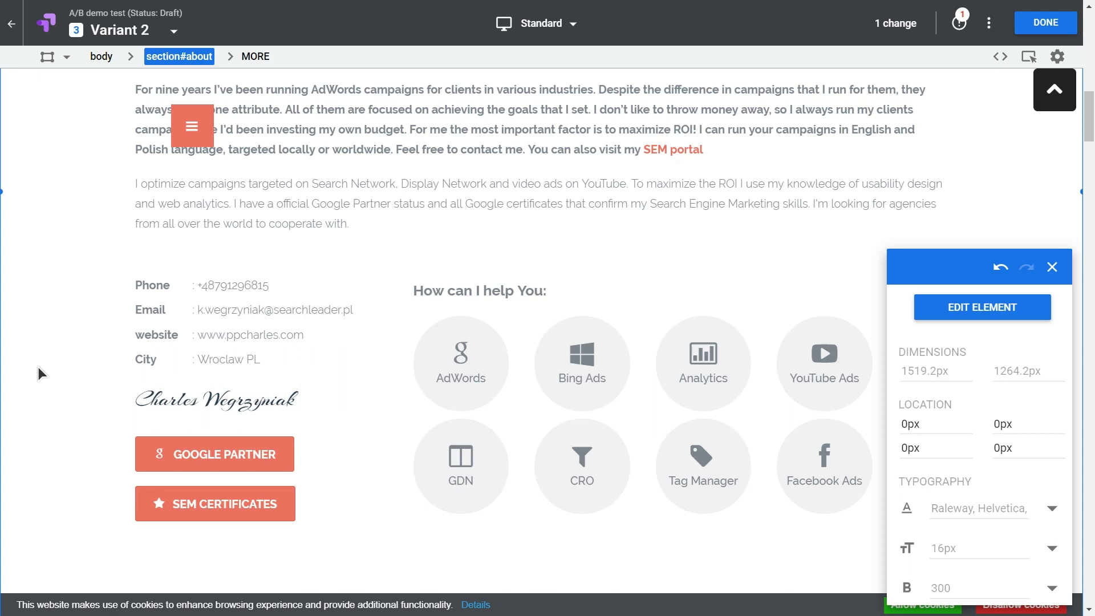
click(289, 461)
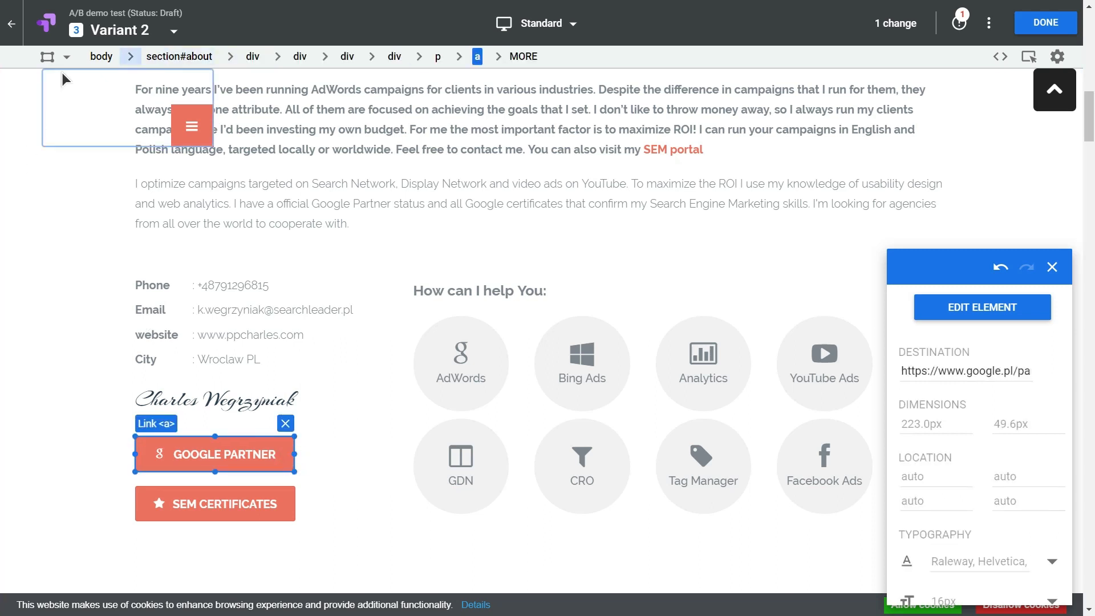
click(48, 57)
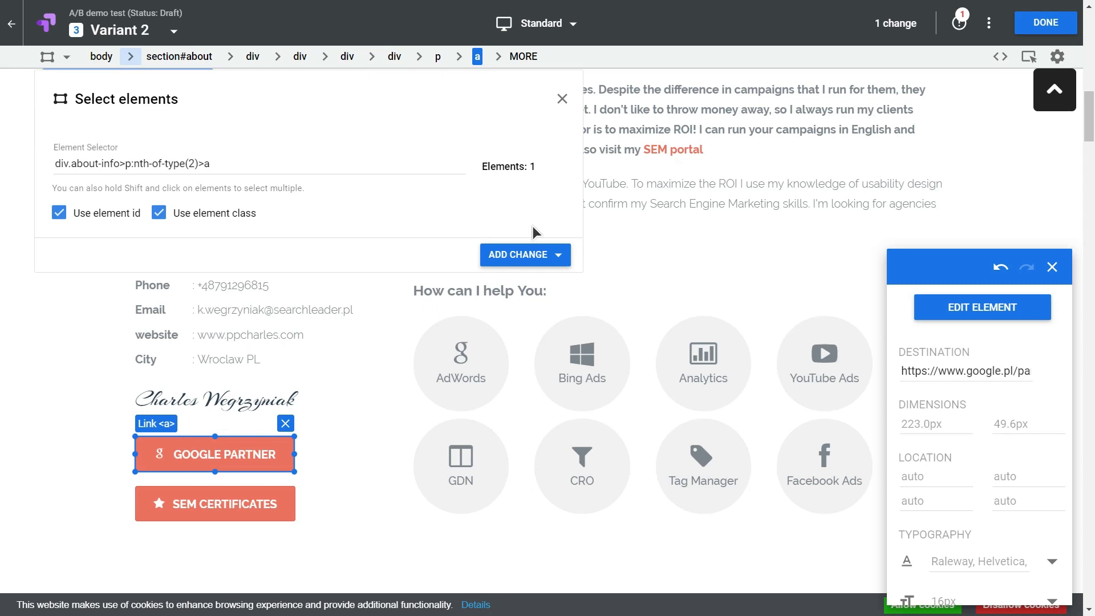
click(526, 260)
click(52, 376)
click(1047, 25)
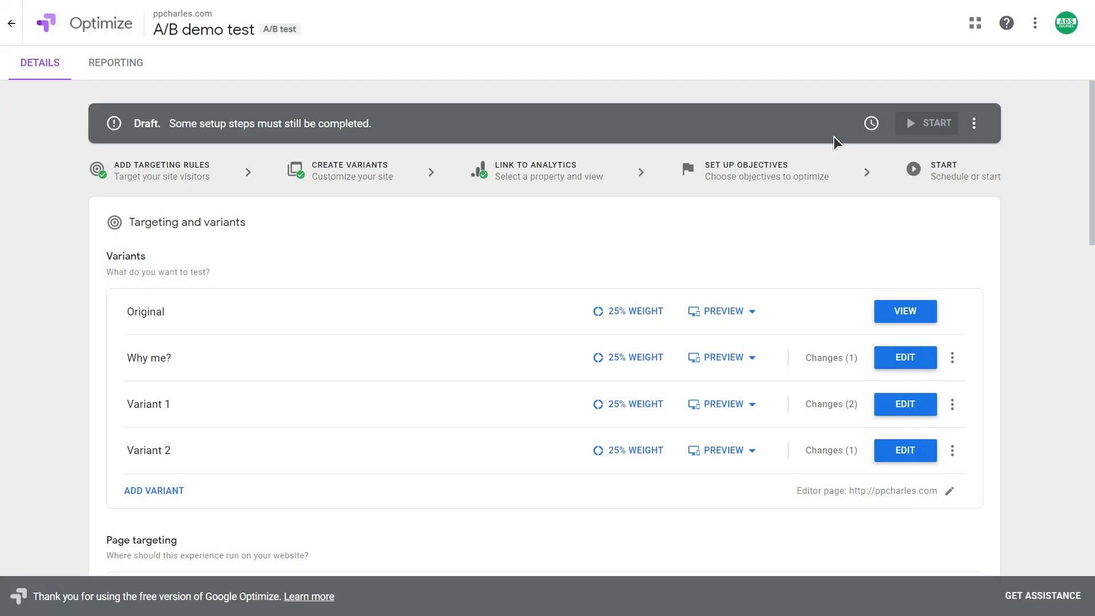
View how traffic weight is distributed among the experiment's variants and close the weight settings.
scroll(374, 319, down, 2)
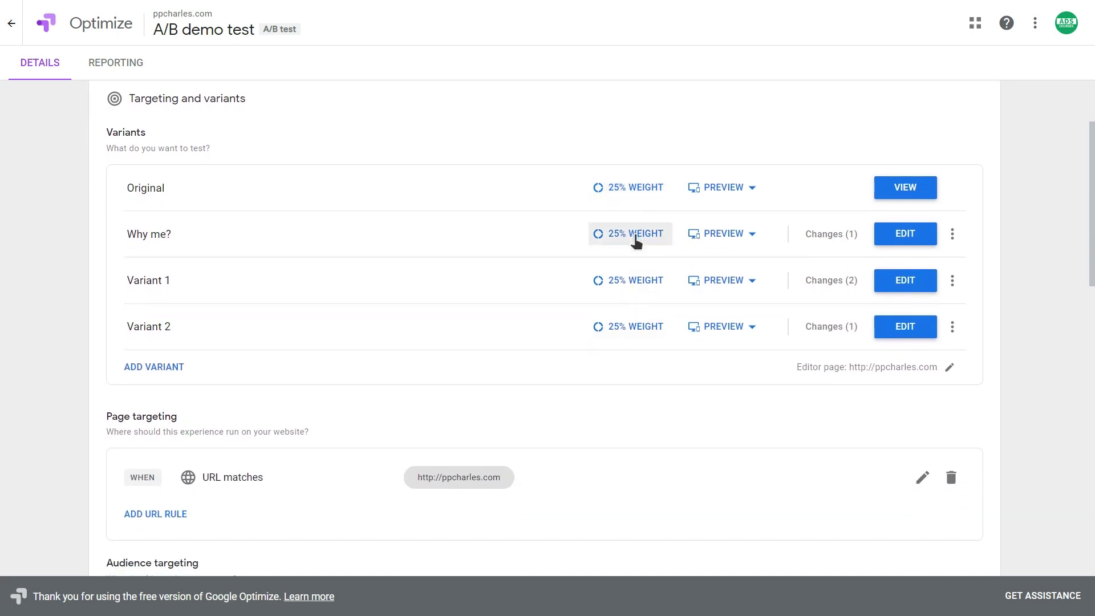
click(620, 194)
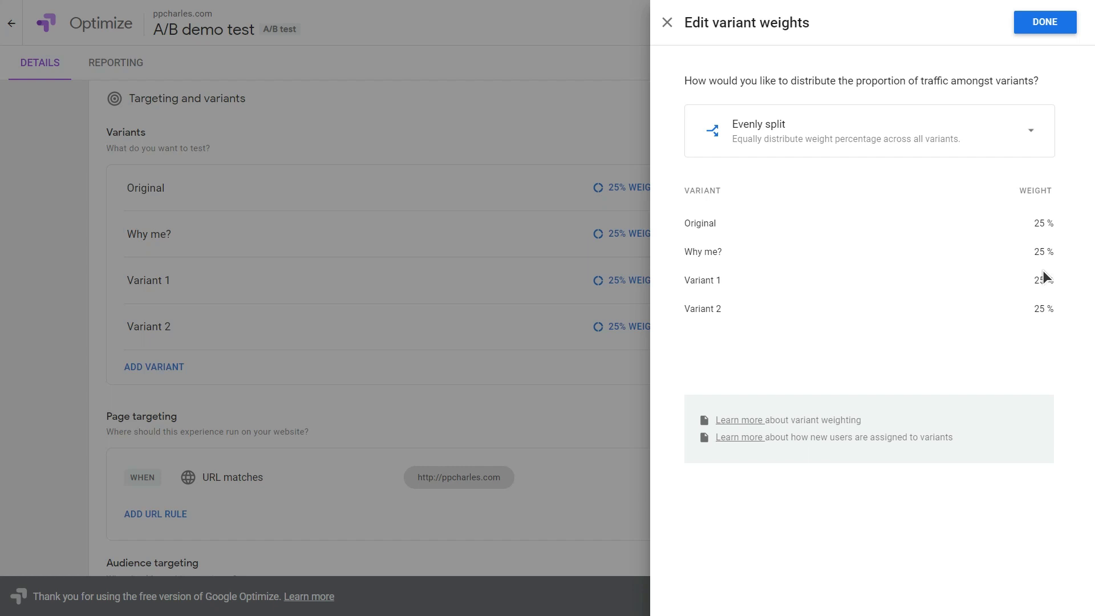
click(667, 23)
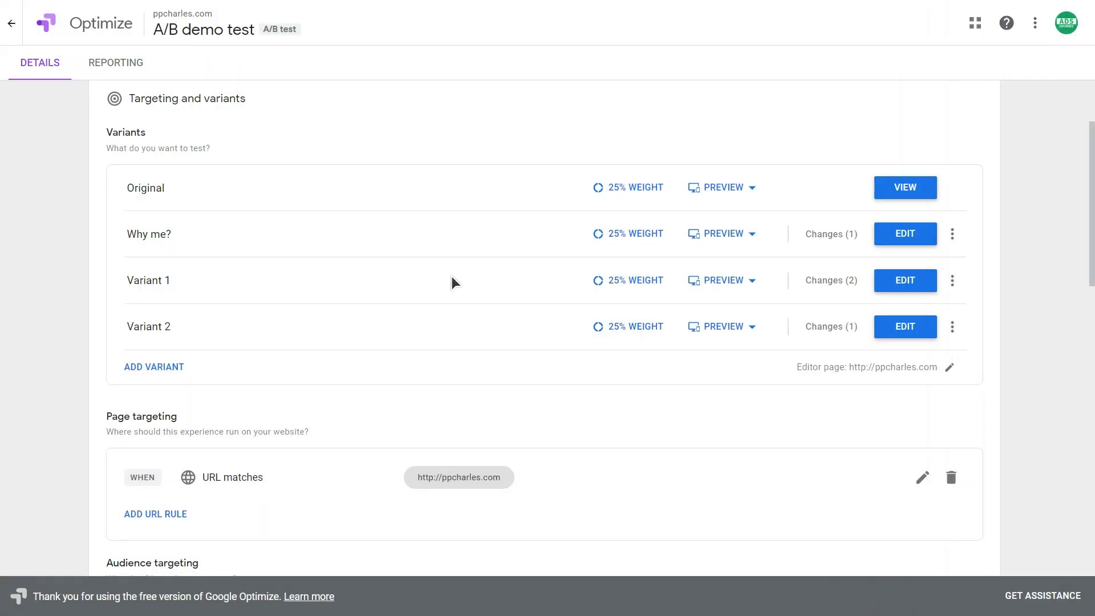
scroll(451, 279, down, 1)
scroll(452, 276, down, 2)
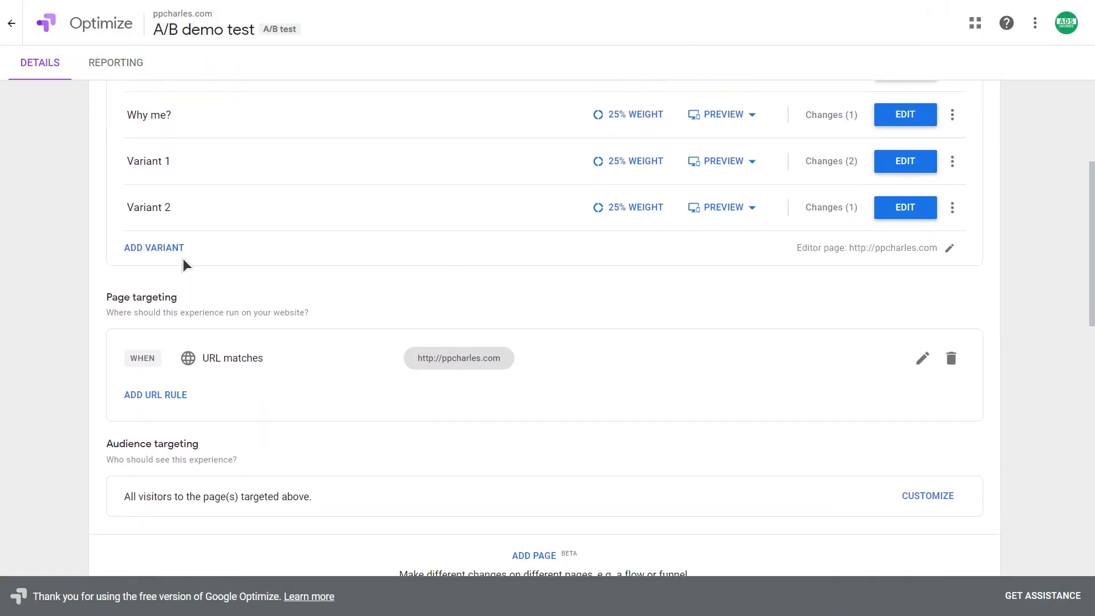
scroll(190, 259, down, 2)
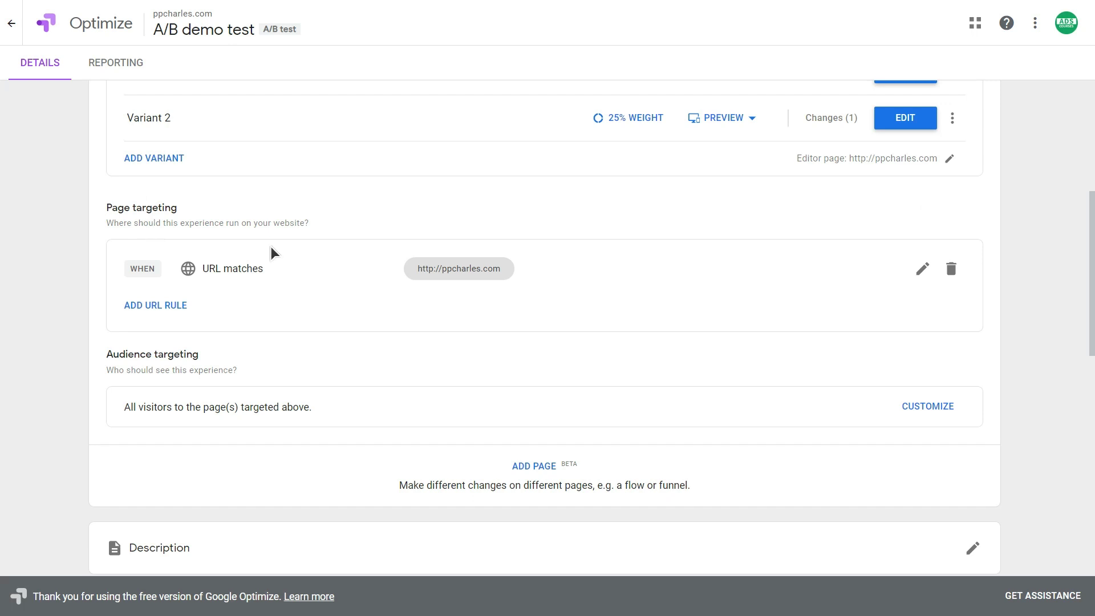
scroll(271, 250, up, 1)
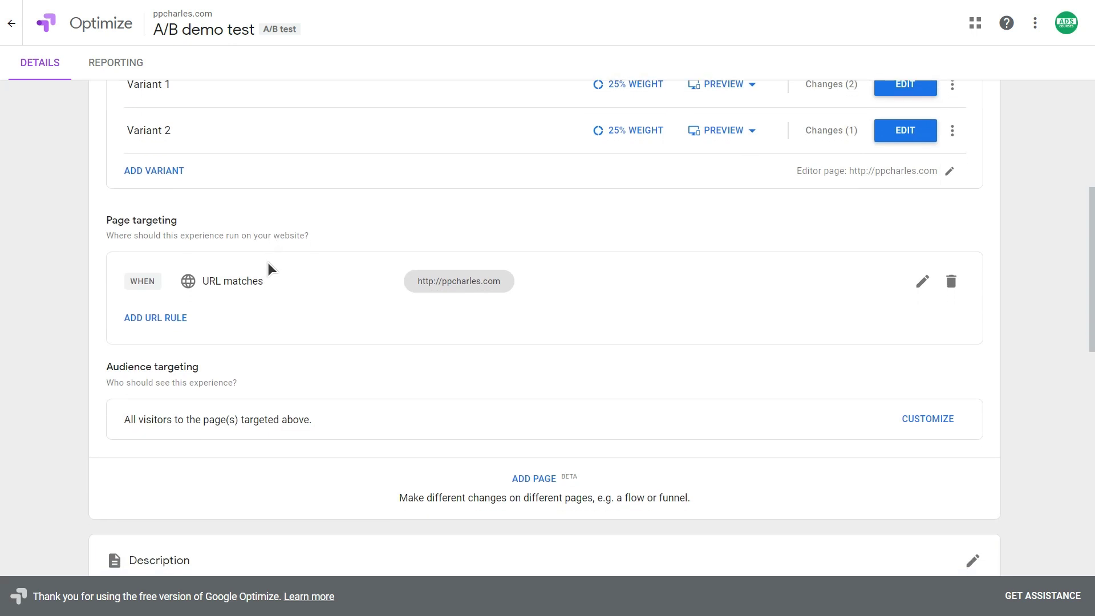
drag(501, 281, 451, 282)
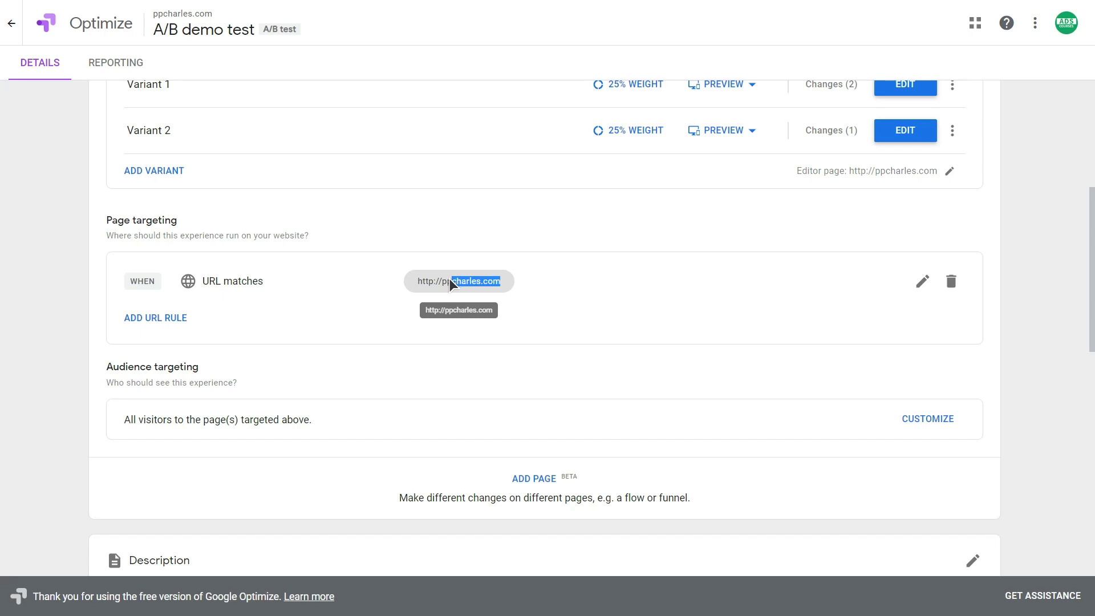
click(922, 281)
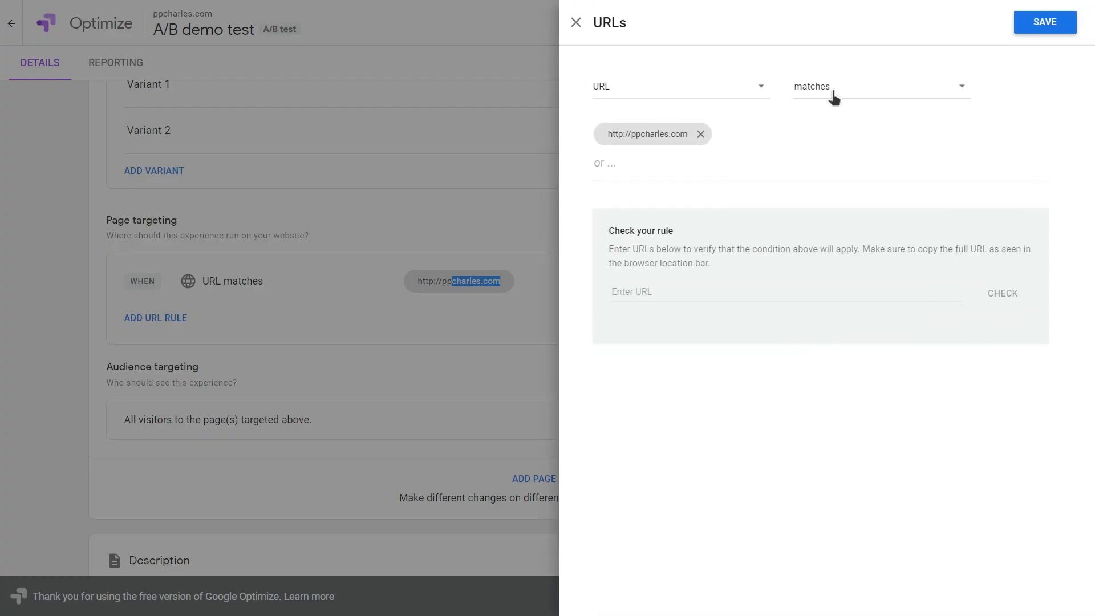
Examine the URL rule's match type options, its current URL value, and the entry for additional URLs.
click(844, 91)
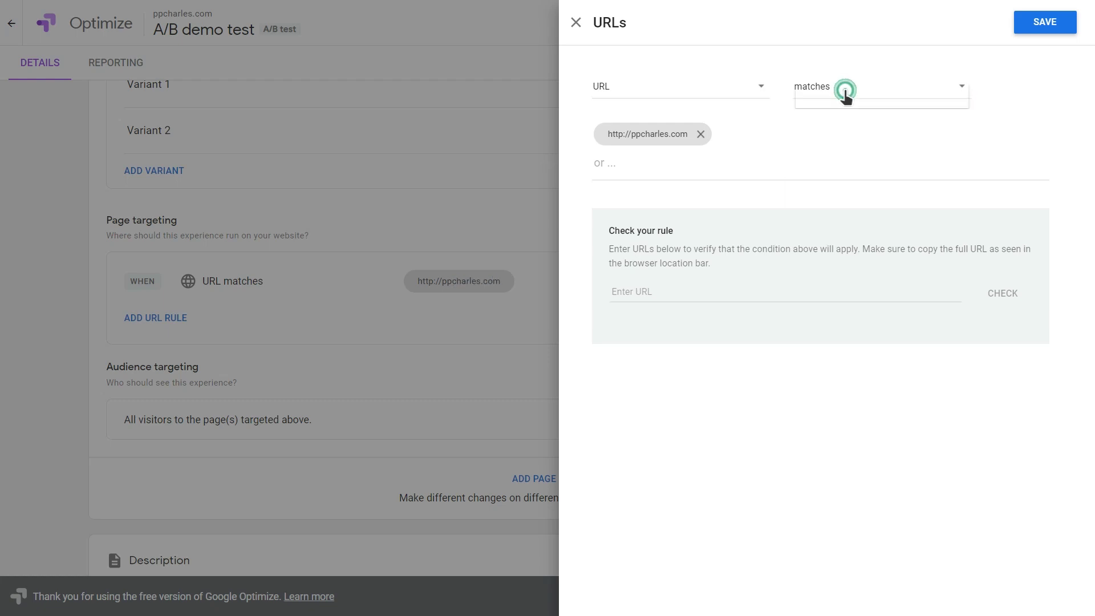
click(917, 281)
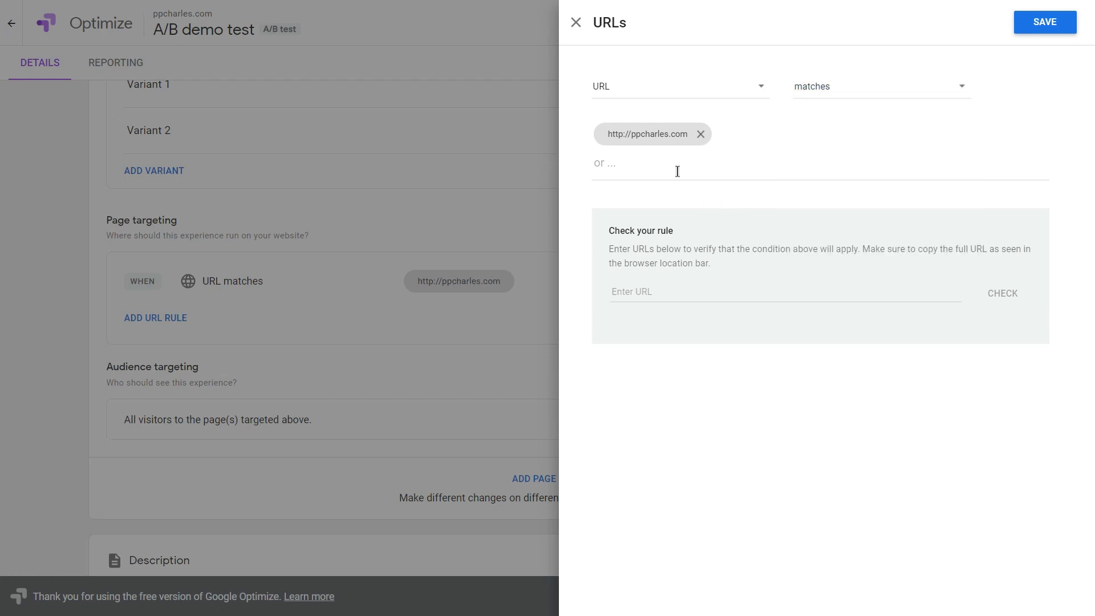
click(687, 139)
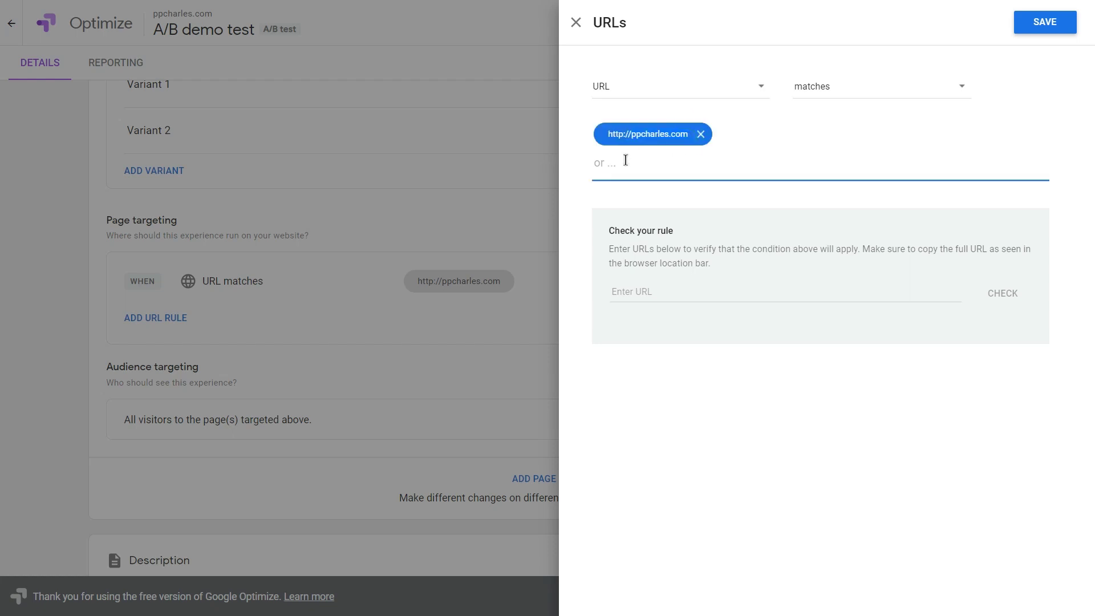
click(626, 162)
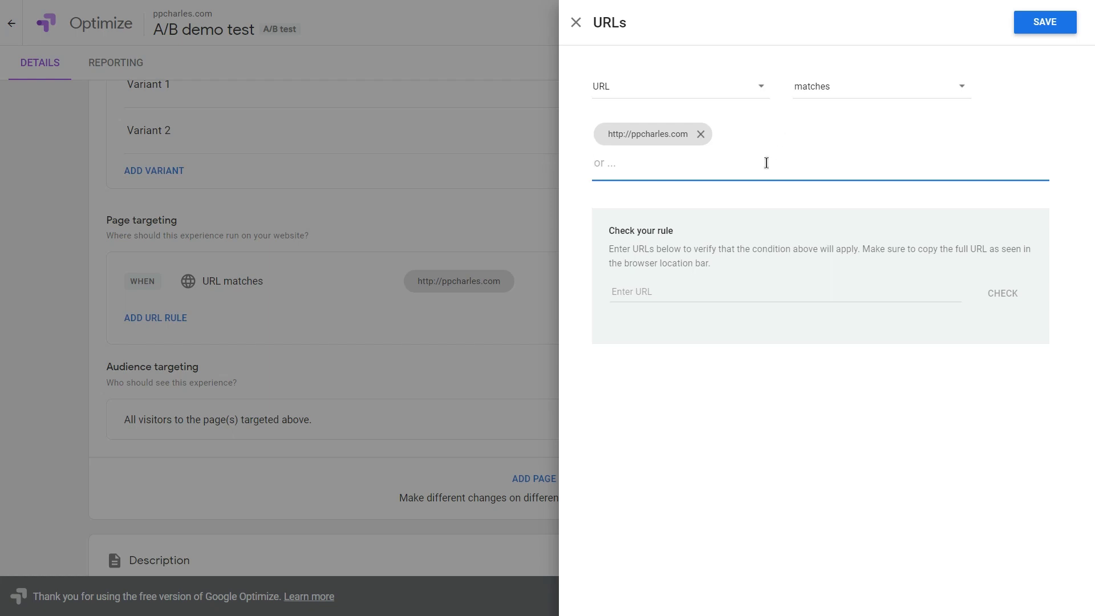
click(633, 164)
scroll(888, 234, down, 1)
click(887, 235)
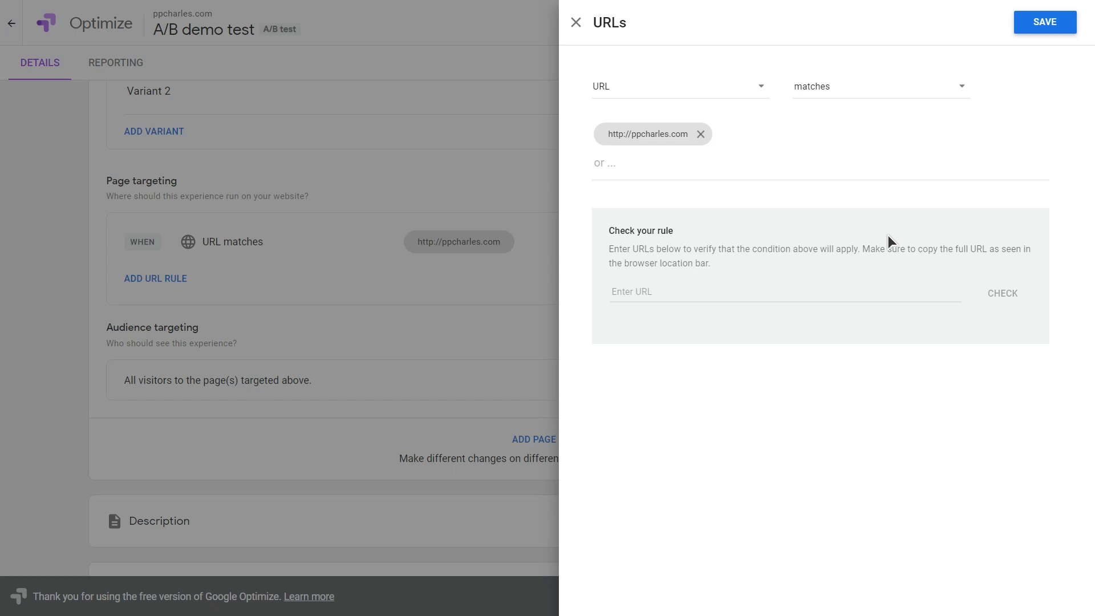
click(650, 290)
click(656, 317)
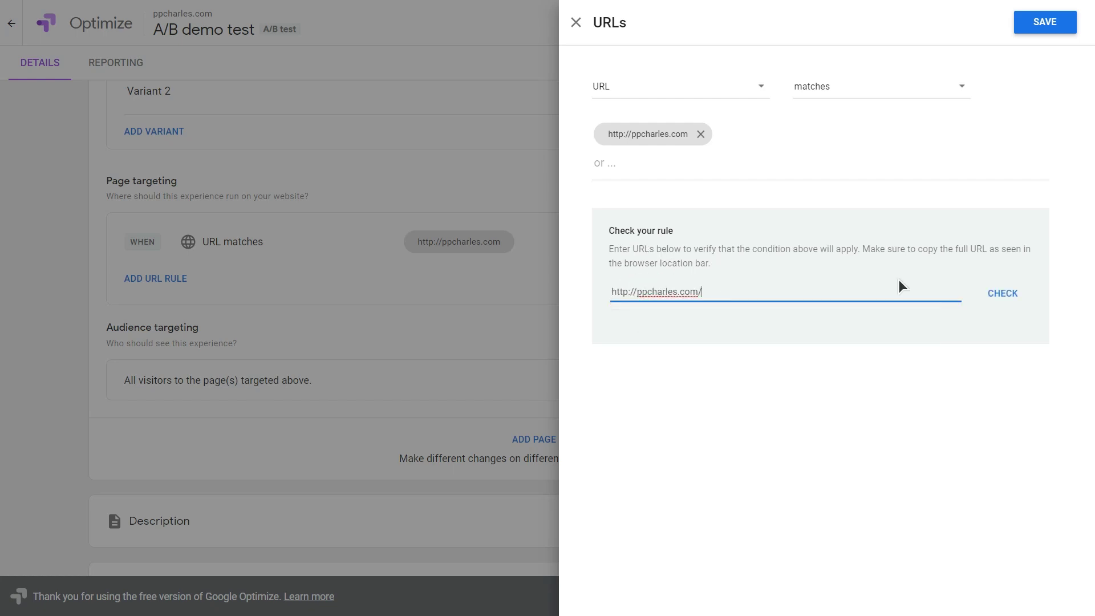
click(1006, 312)
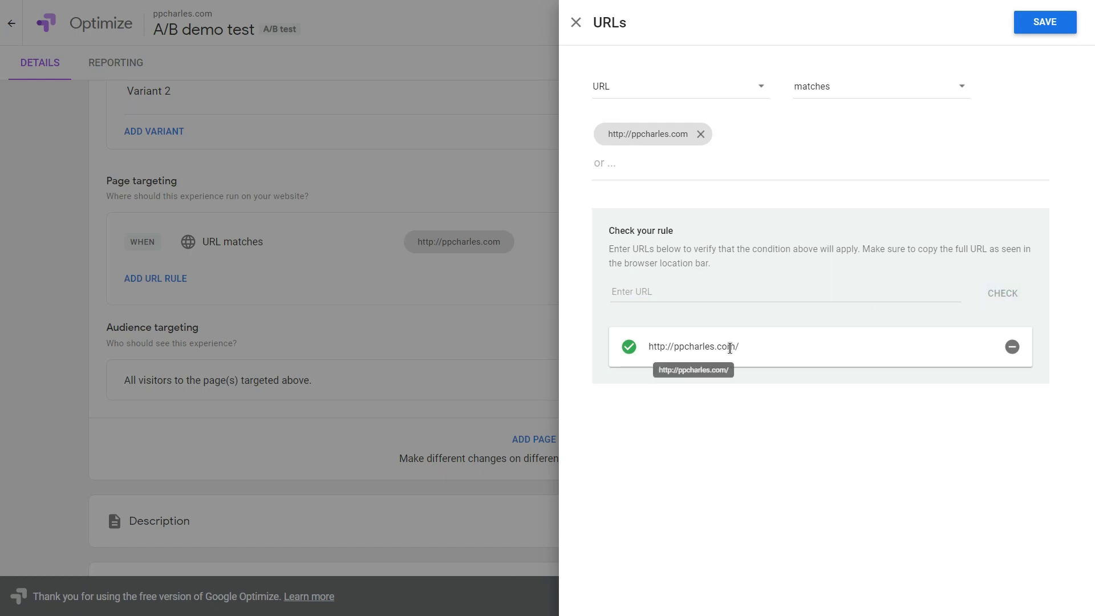
click(1044, 23)
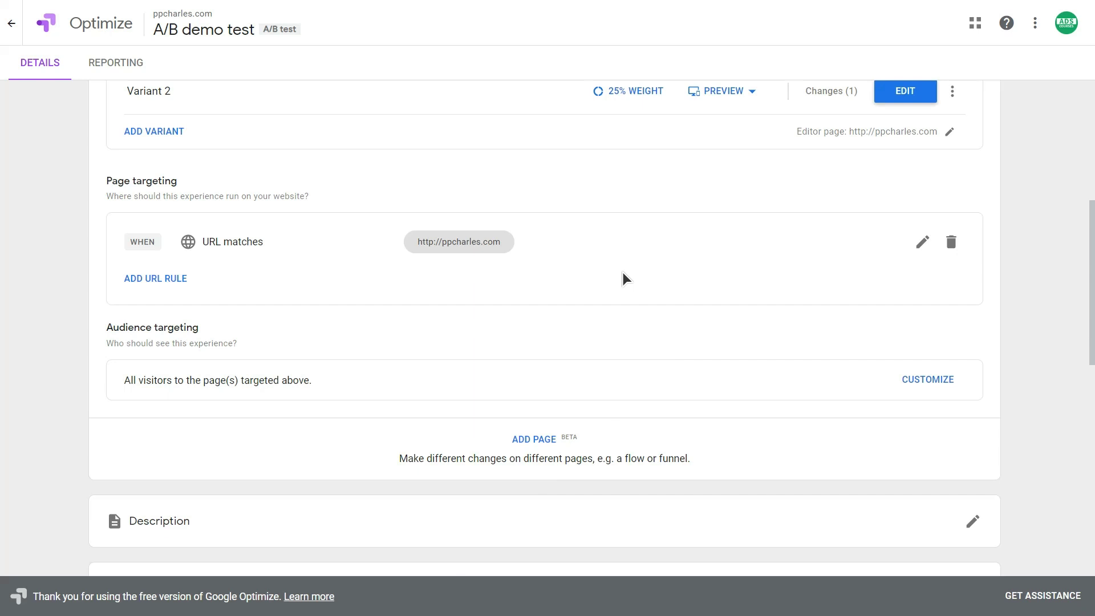
Review the rule types available for customizing audience targeting and close the list without choosing one.
scroll(625, 278, down, 1)
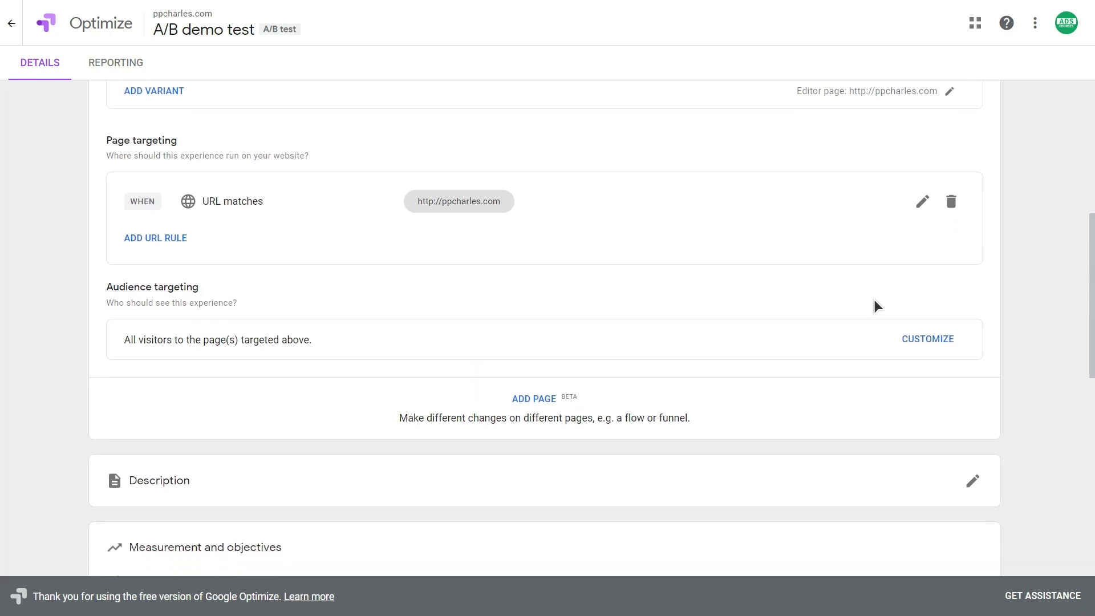
scroll(868, 300, up, 1)
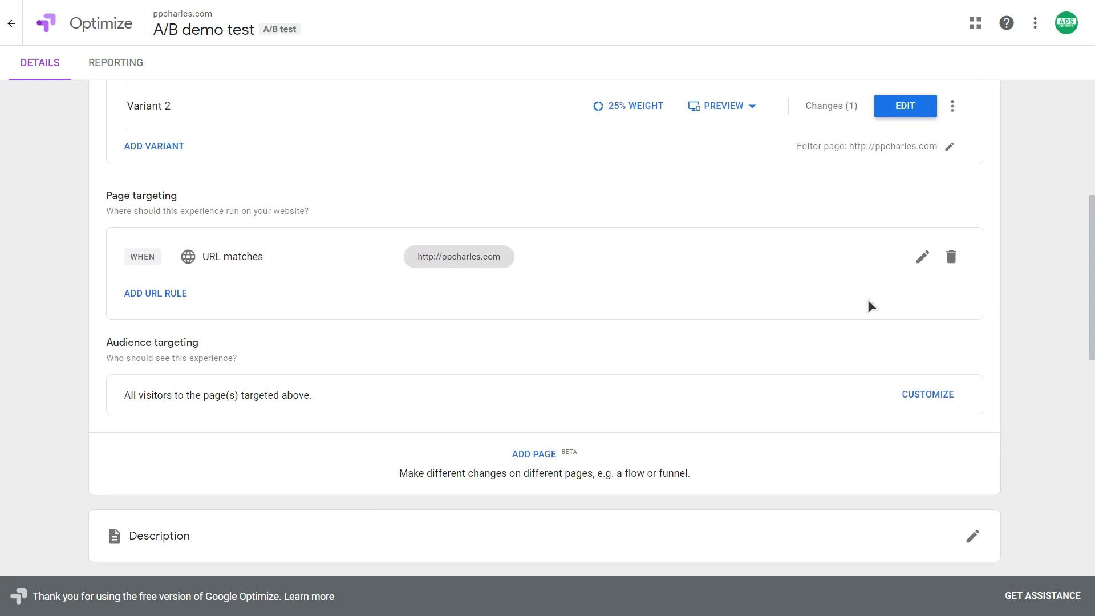
drag(416, 259, 501, 257)
click(929, 398)
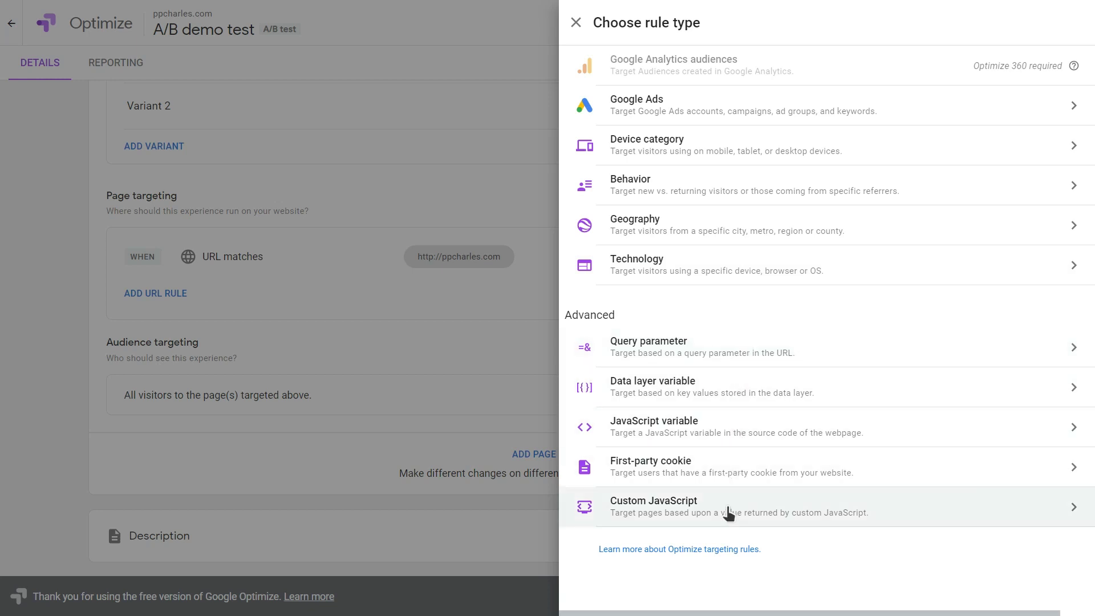
click(576, 24)
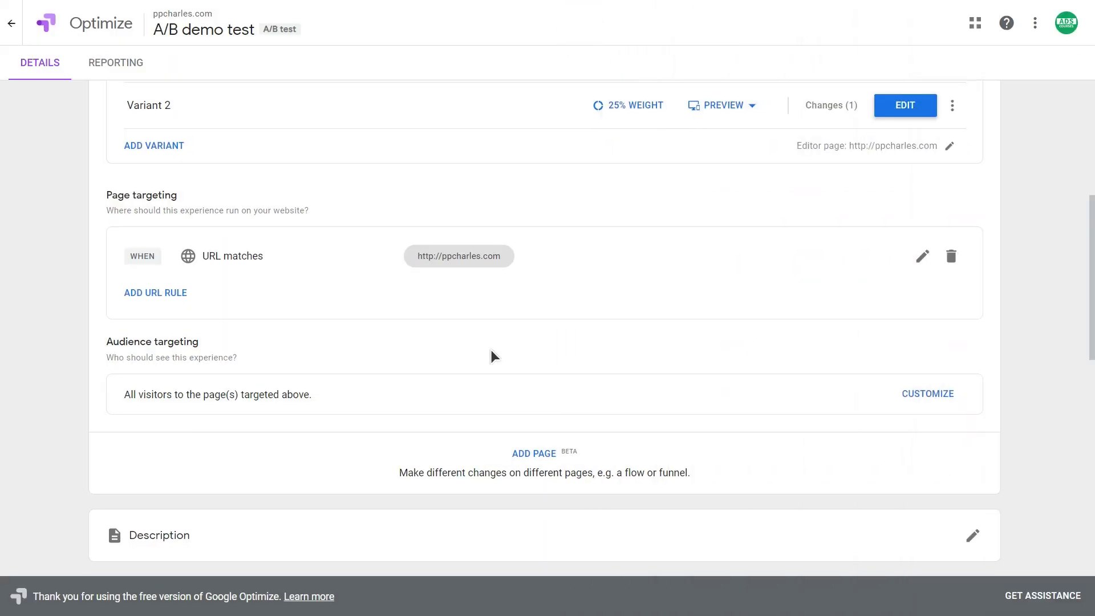
View the experience description editor and close it without entering a description.
scroll(491, 351, down, 2)
scroll(491, 350, down, 2)
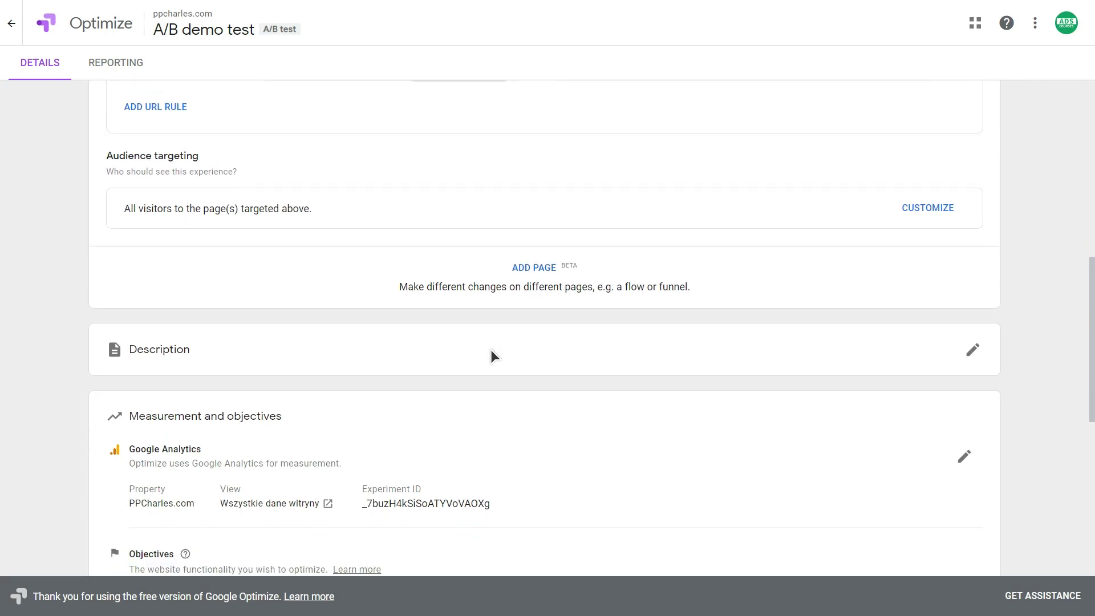
click(970, 311)
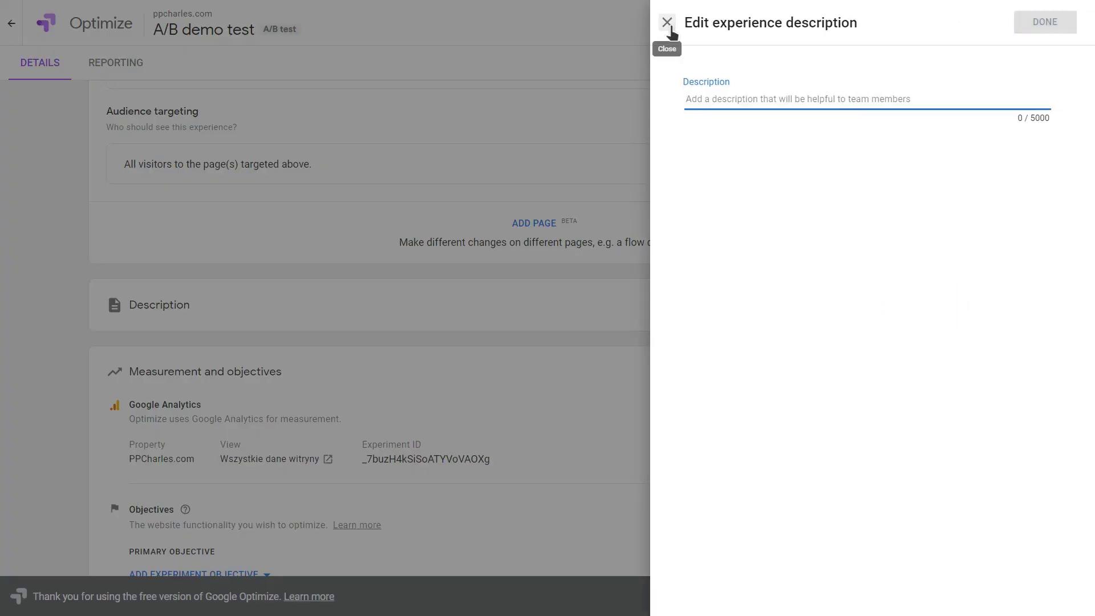
click(668, 26)
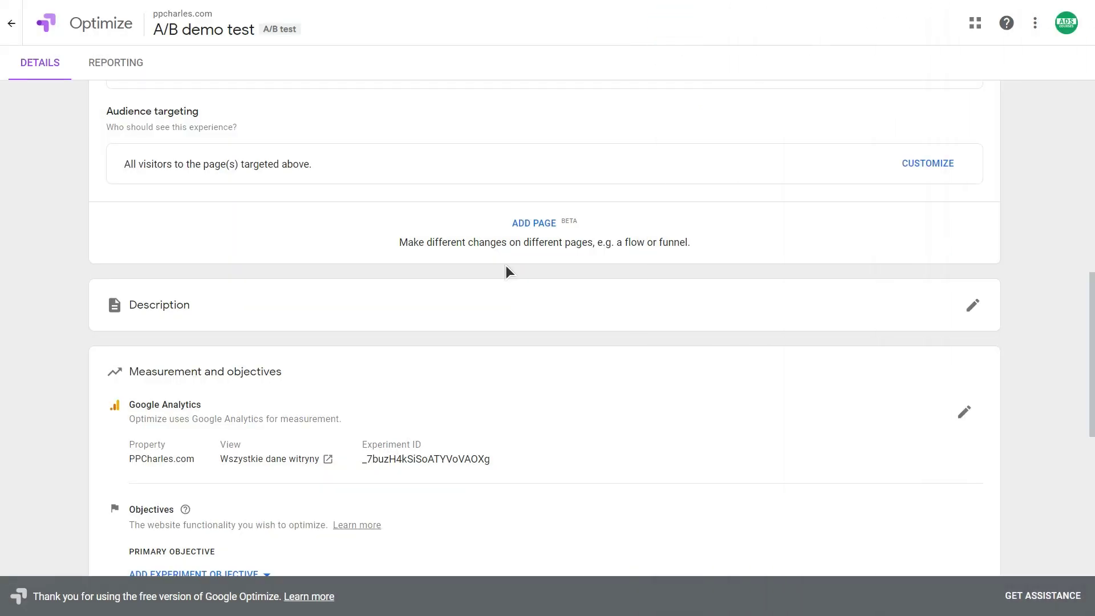
Set the experiment's primary objective to the listed goal Wyślij formularz kontaktowy (Goal 1 Completions).
scroll(505, 265, down, 3)
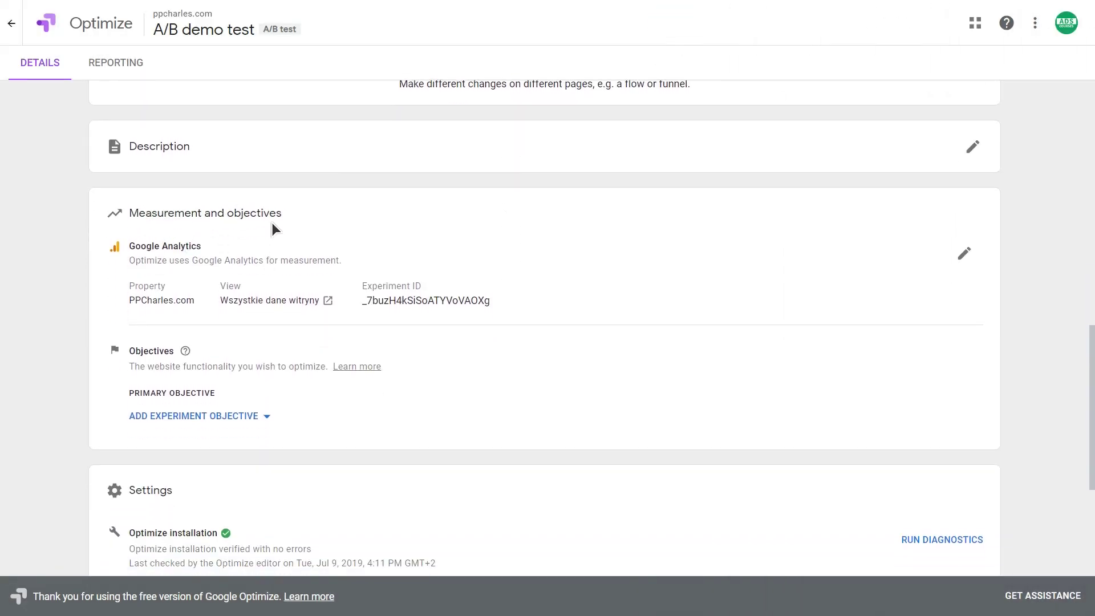
scroll(282, 232, down, 1)
scroll(282, 232, down, 2)
click(236, 258)
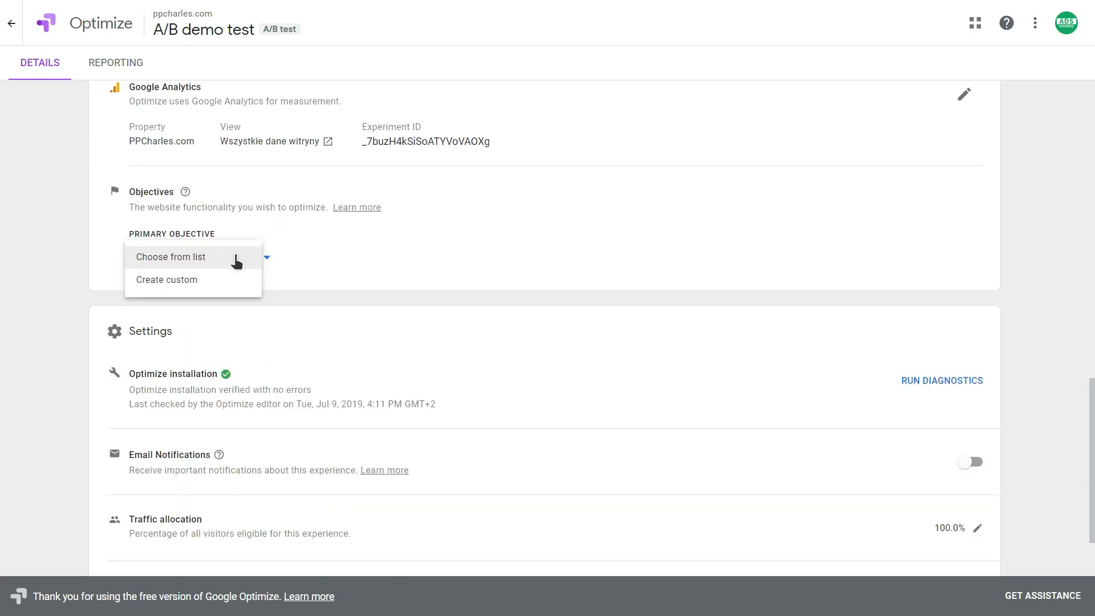
scroll(77, 218, up, 10)
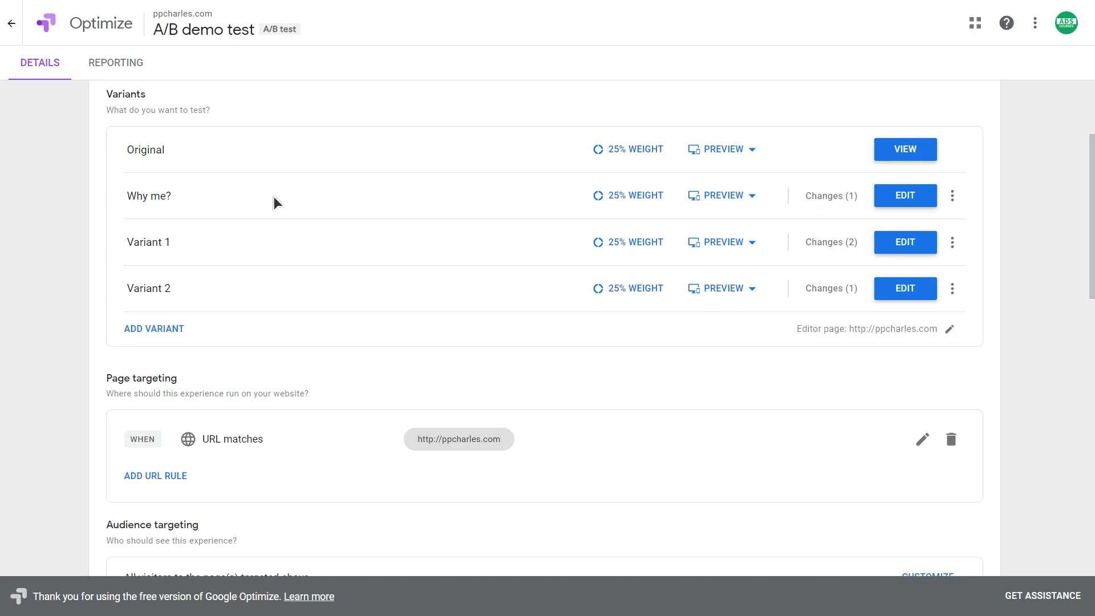
scroll(220, 238, down, 10)
click(213, 348)
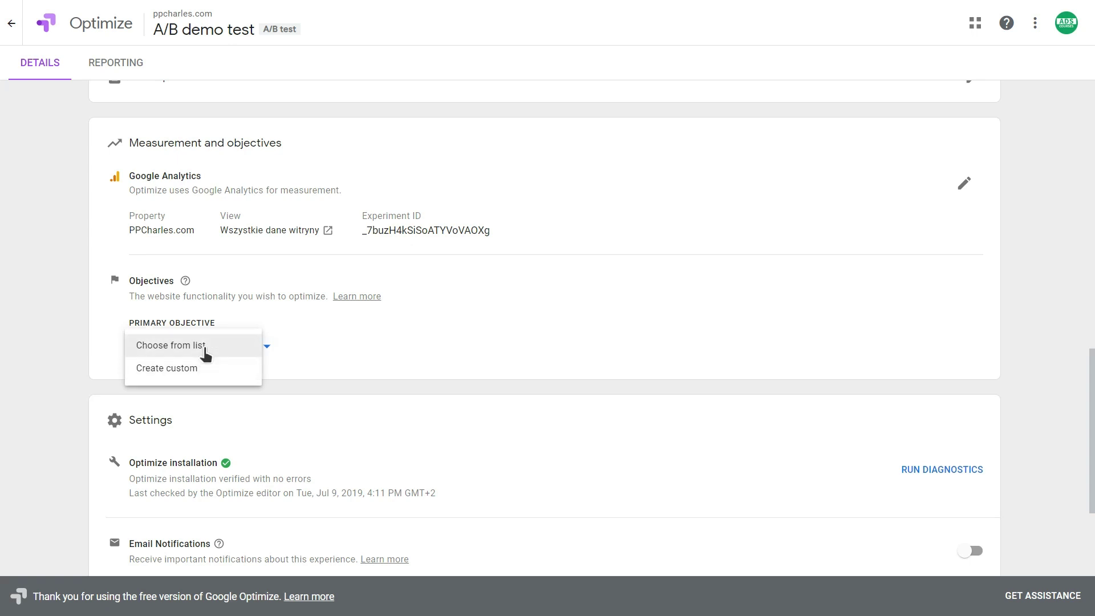
click(205, 352)
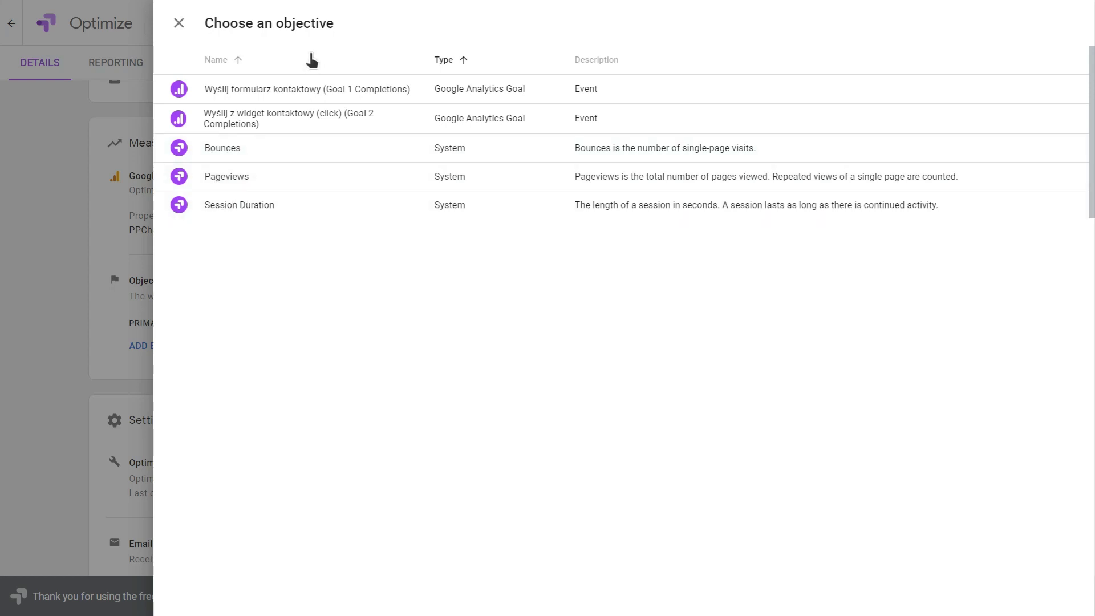
click(308, 87)
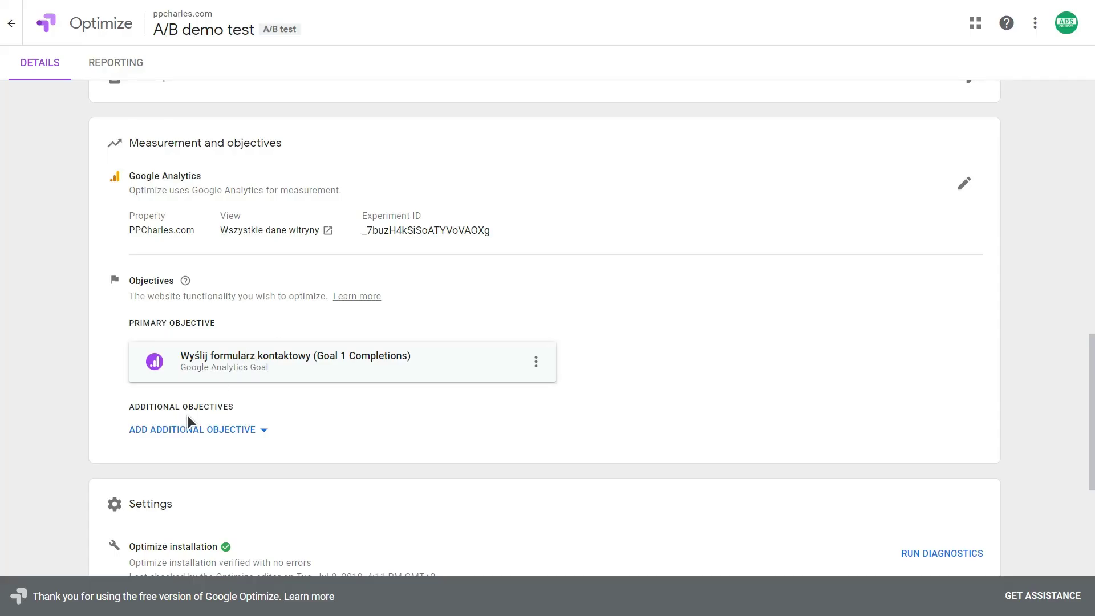
Review the Events and Pageviews configuration for a custom additional objective, including the event rule fields, and discard it.
click(179, 426)
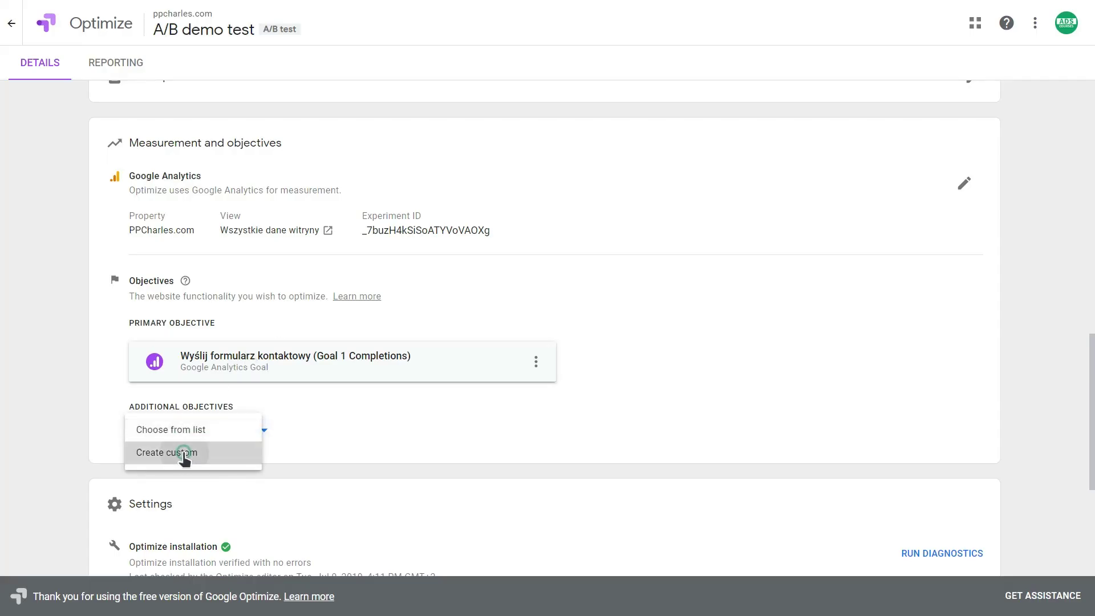
click(182, 453)
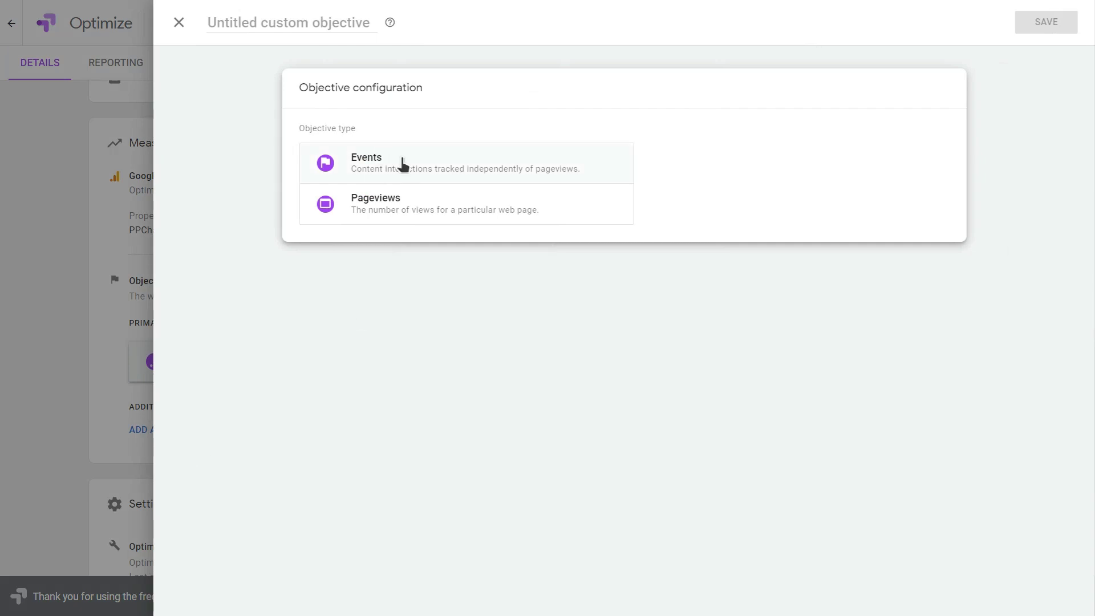
click(383, 169)
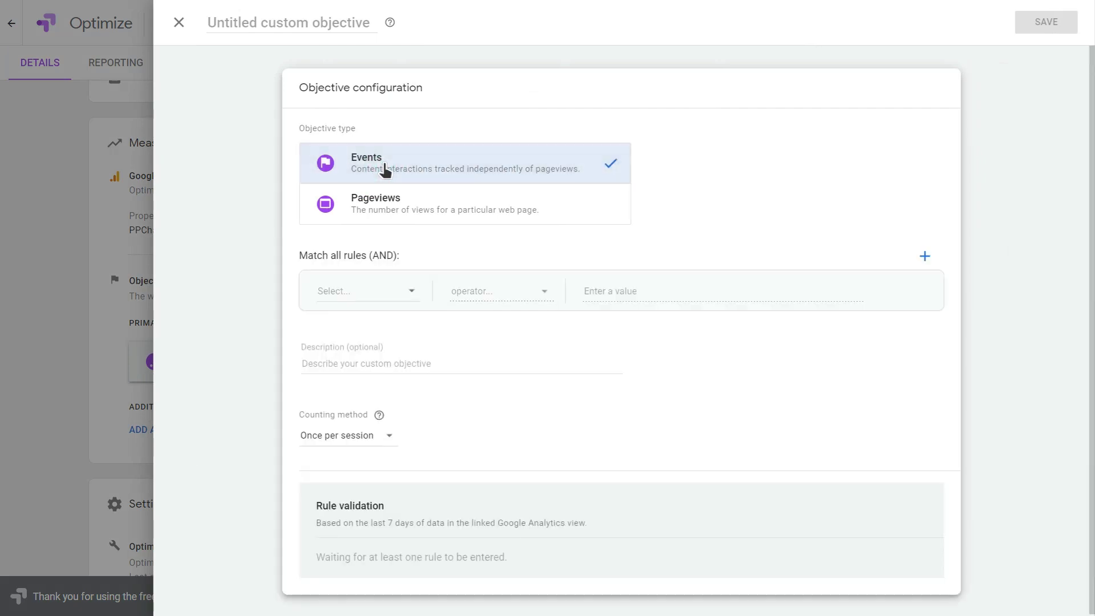
click(368, 294)
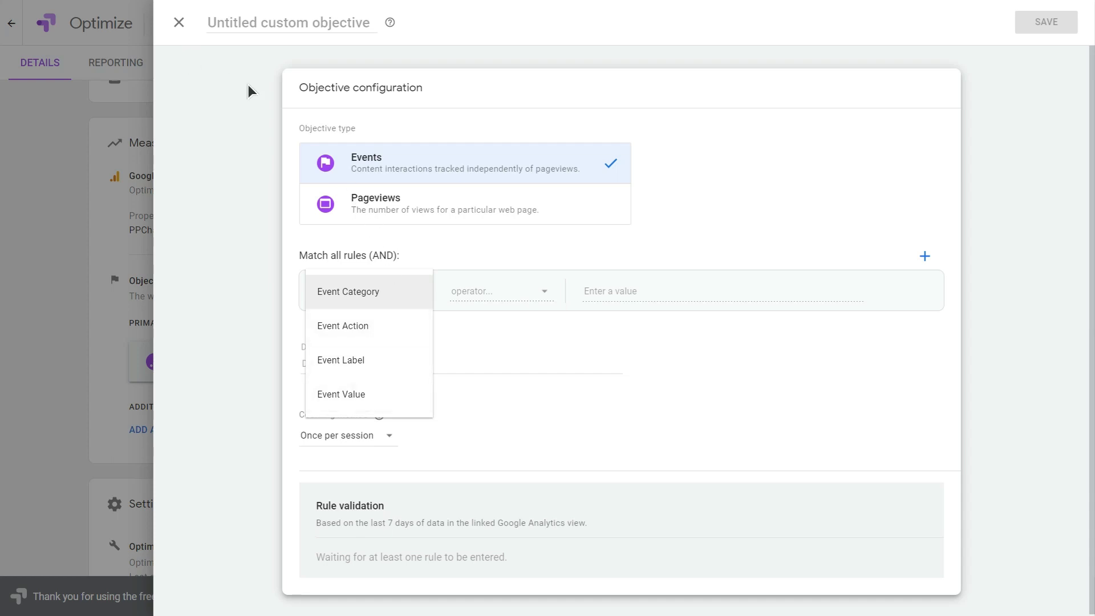
click(402, 203)
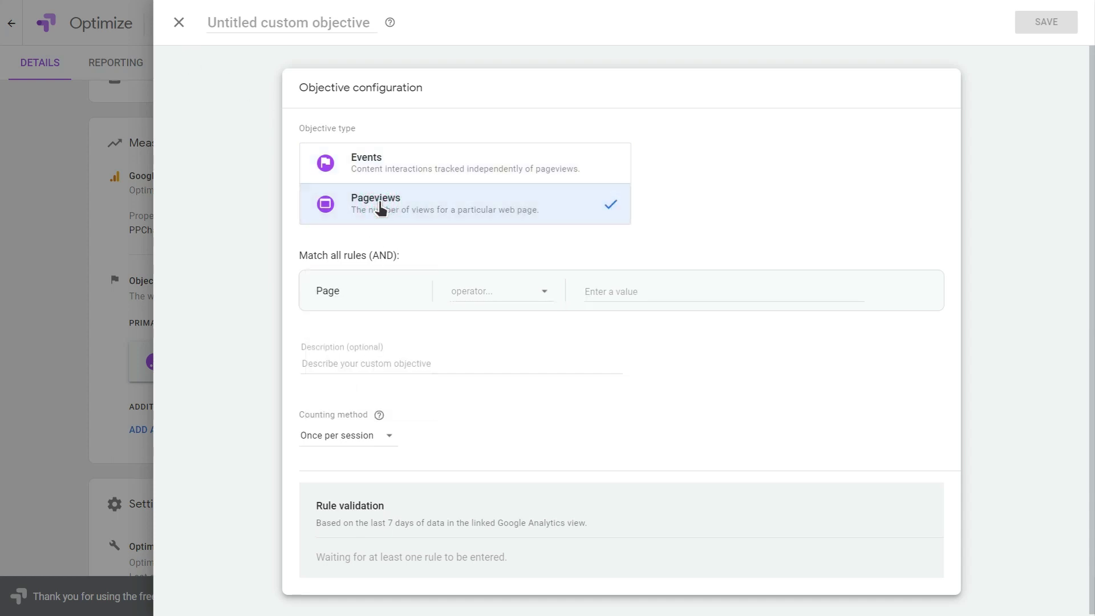
click(178, 34)
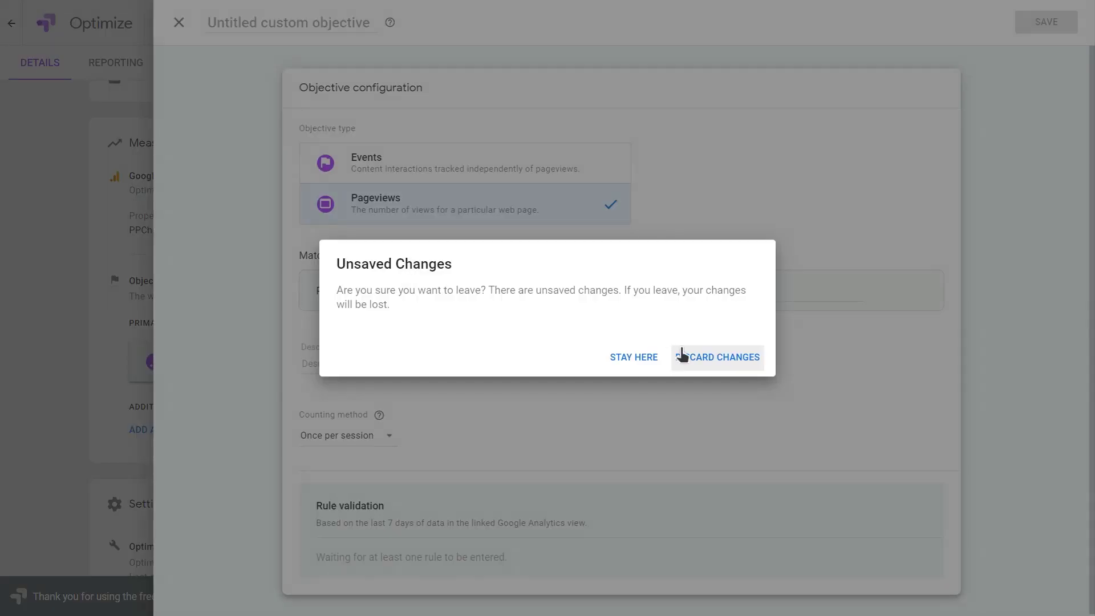
click(691, 359)
Add Bounces from the list as an additional objective and turn on email notifications for the experience.
scroll(297, 360, down, 1)
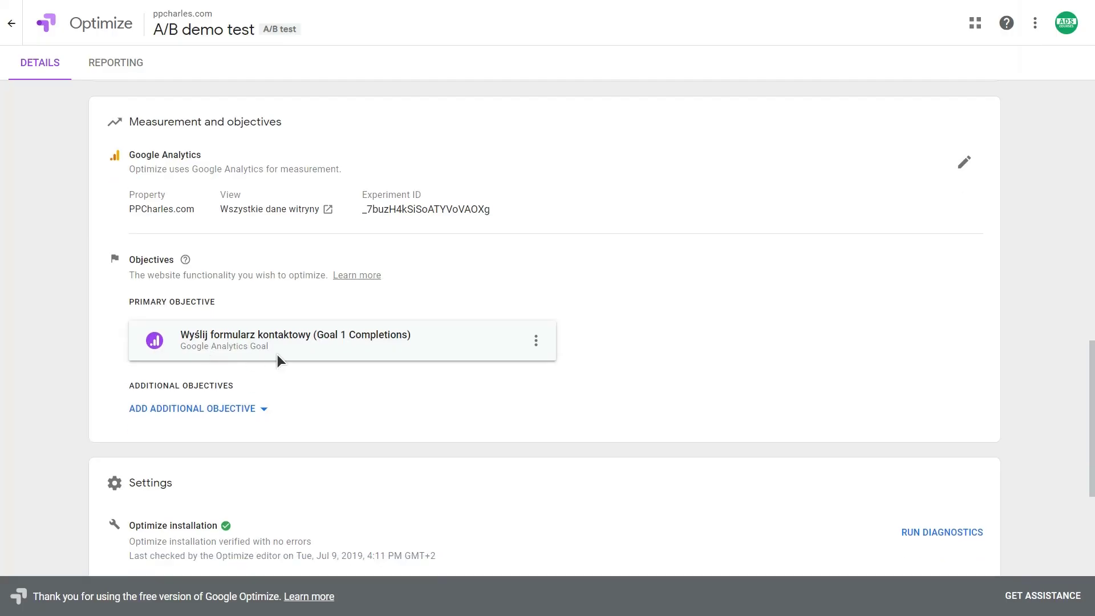
click(165, 414)
click(176, 419)
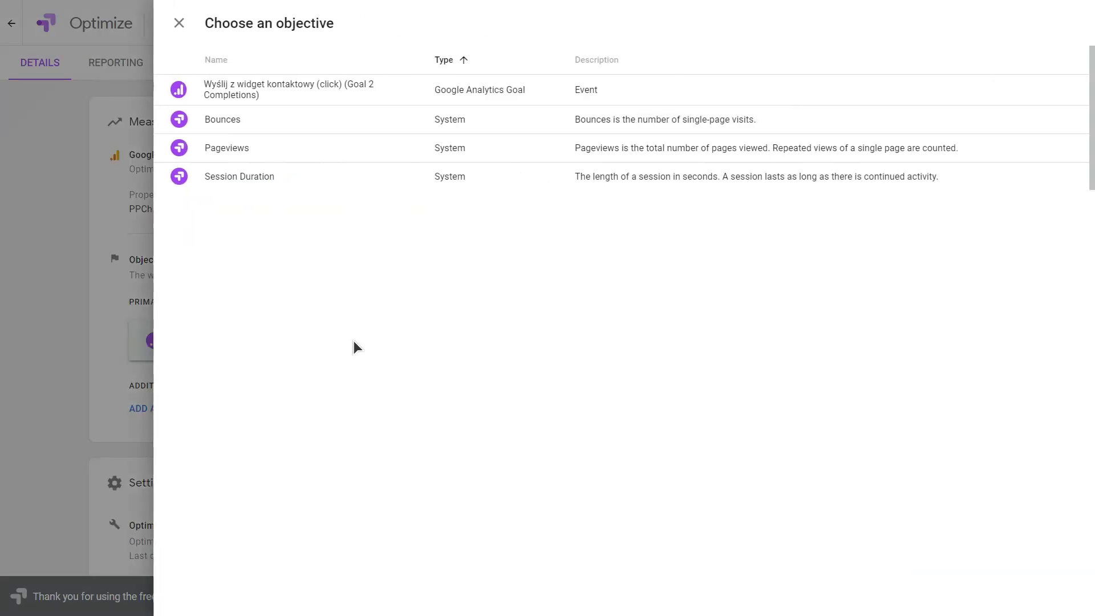
click(258, 124)
scroll(101, 451, down, 5)
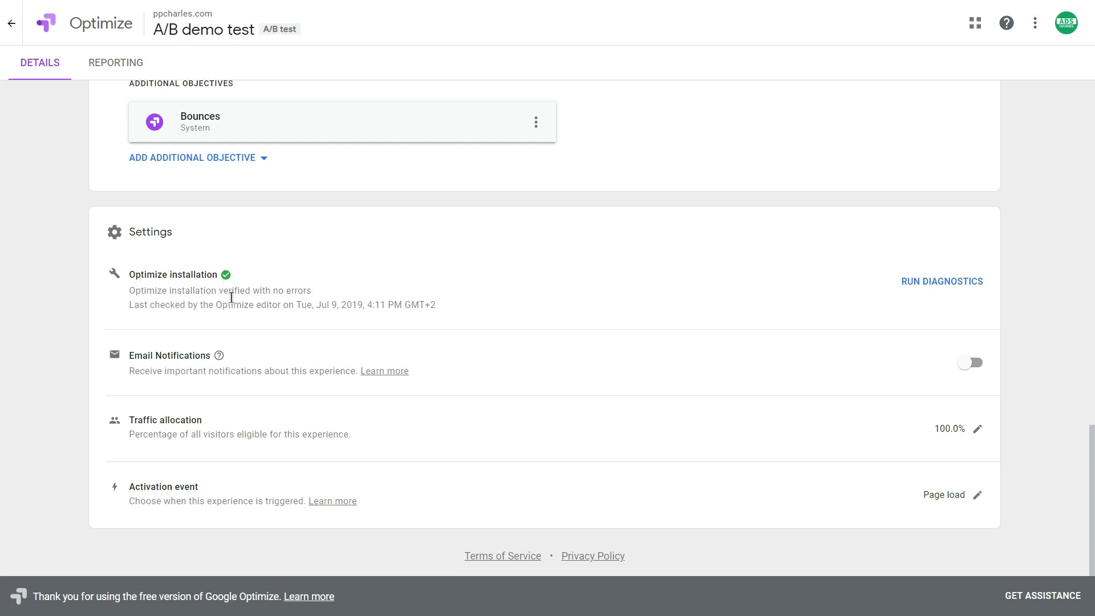
click(969, 364)
Try lowering the traffic allocation to about 50% and close the editor without saving.
scroll(460, 420, up, 10)
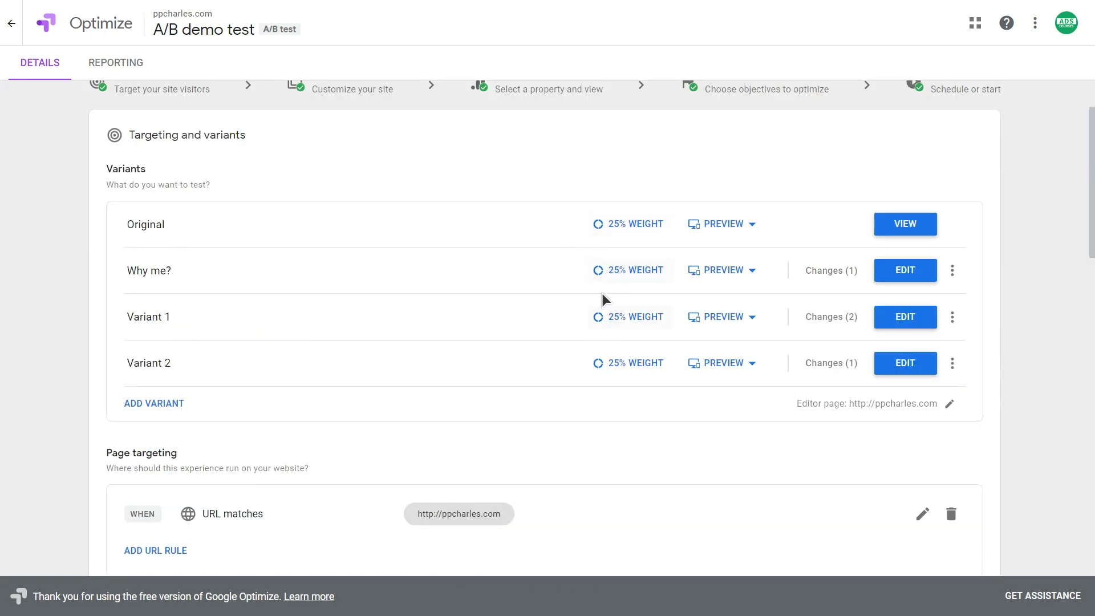
scroll(569, 339, down, 8)
scroll(570, 333, down, 10)
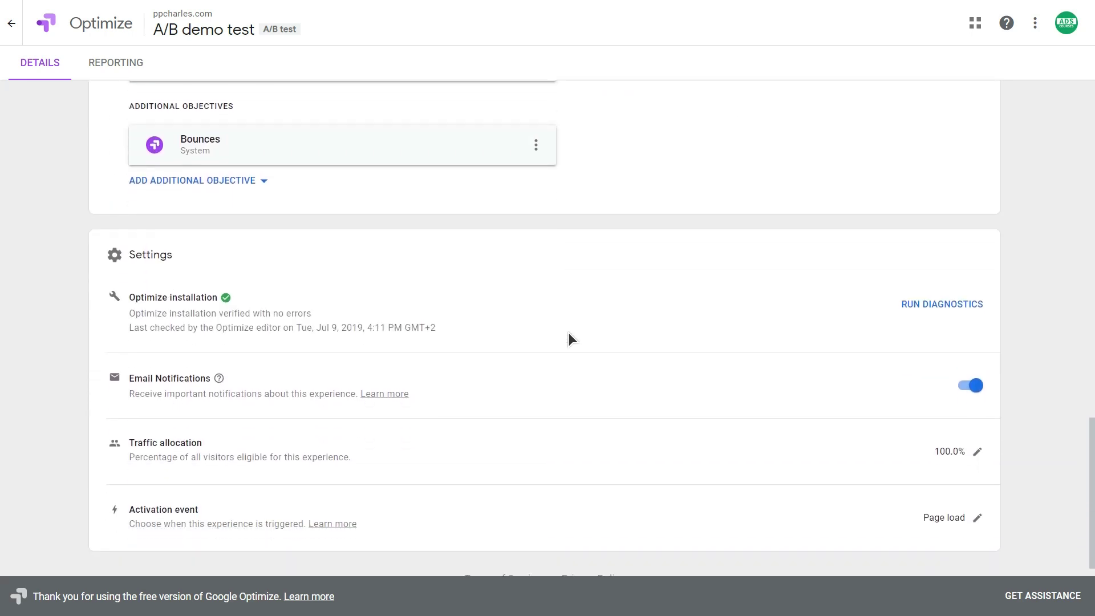
click(965, 435)
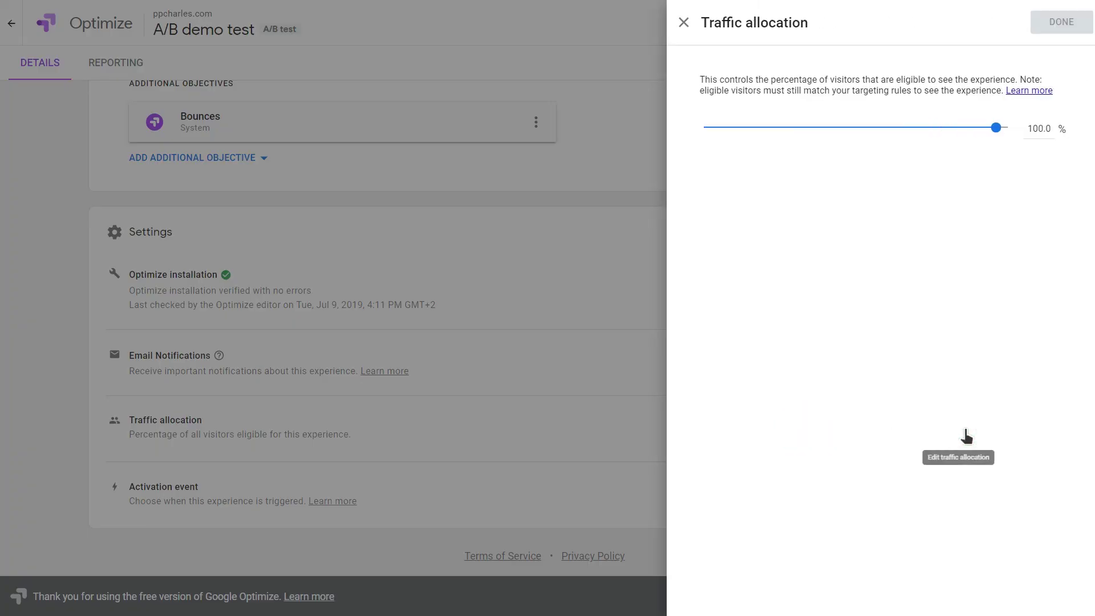
drag(990, 128, 848, 128)
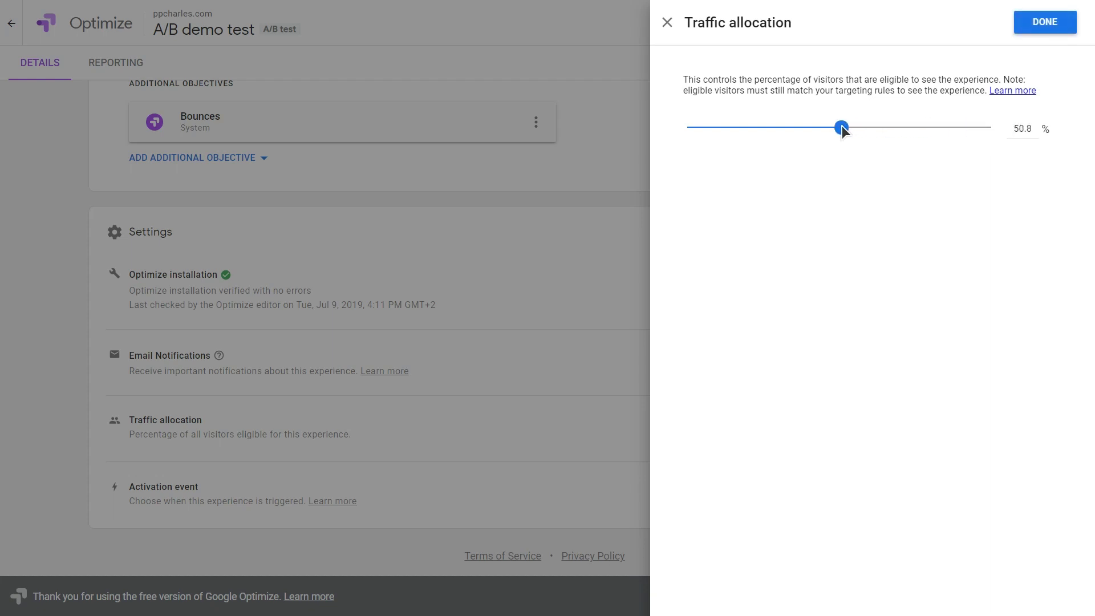
drag(842, 127, 744, 134)
drag(850, 143, 841, 129)
click(666, 23)
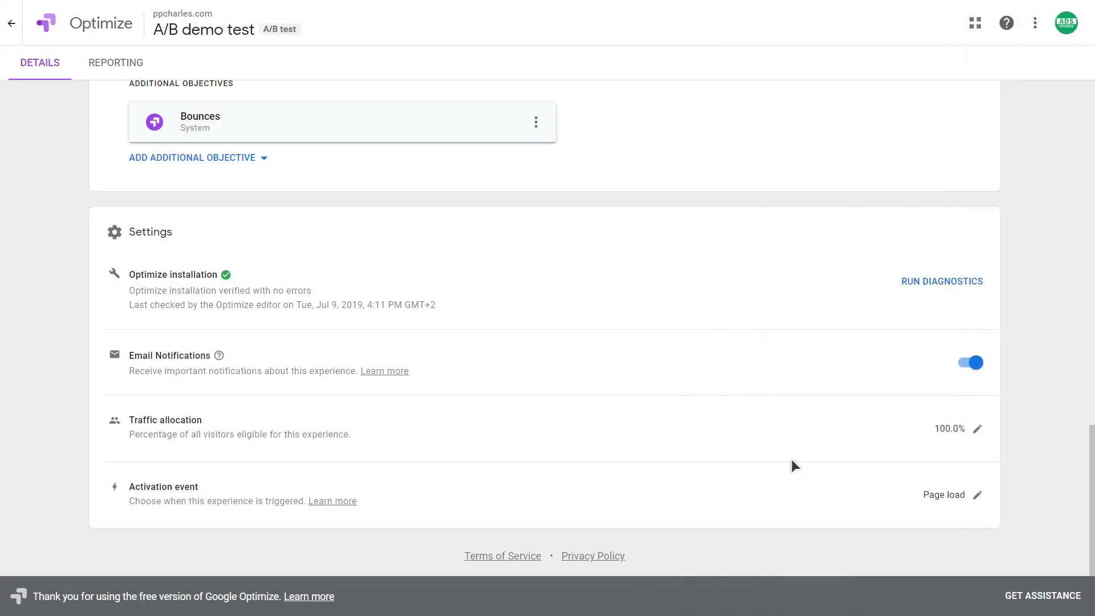
Review the activation event options for the experience and close the editor without changing them.
click(956, 510)
click(796, 91)
click(761, 137)
click(667, 23)
View the start and end time scheduling options of the draft and close them without setting dates.
scroll(779, 477, up, 15)
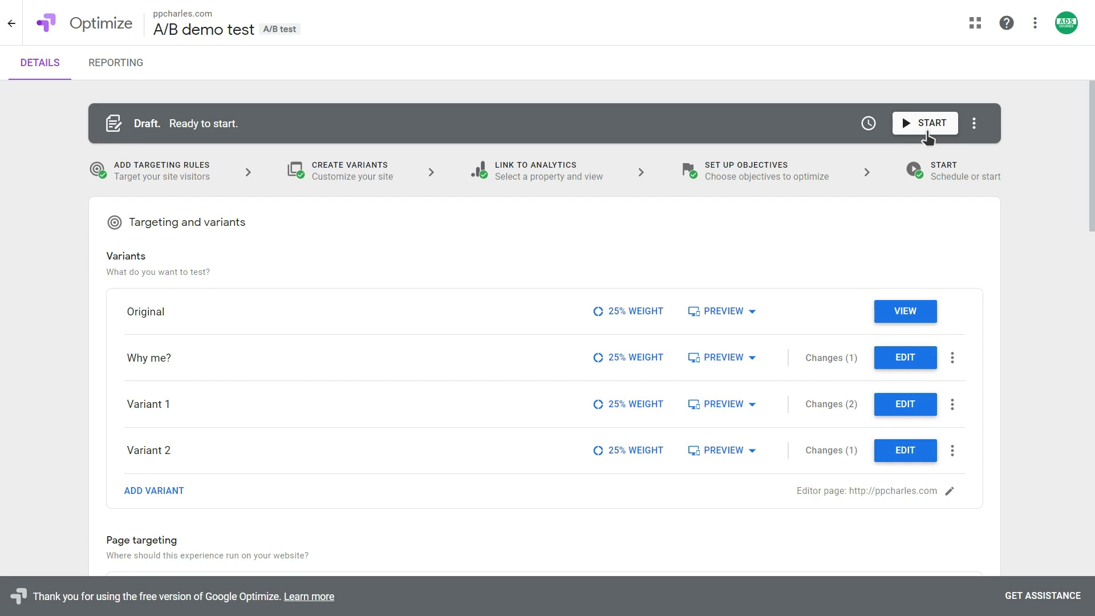
click(869, 124)
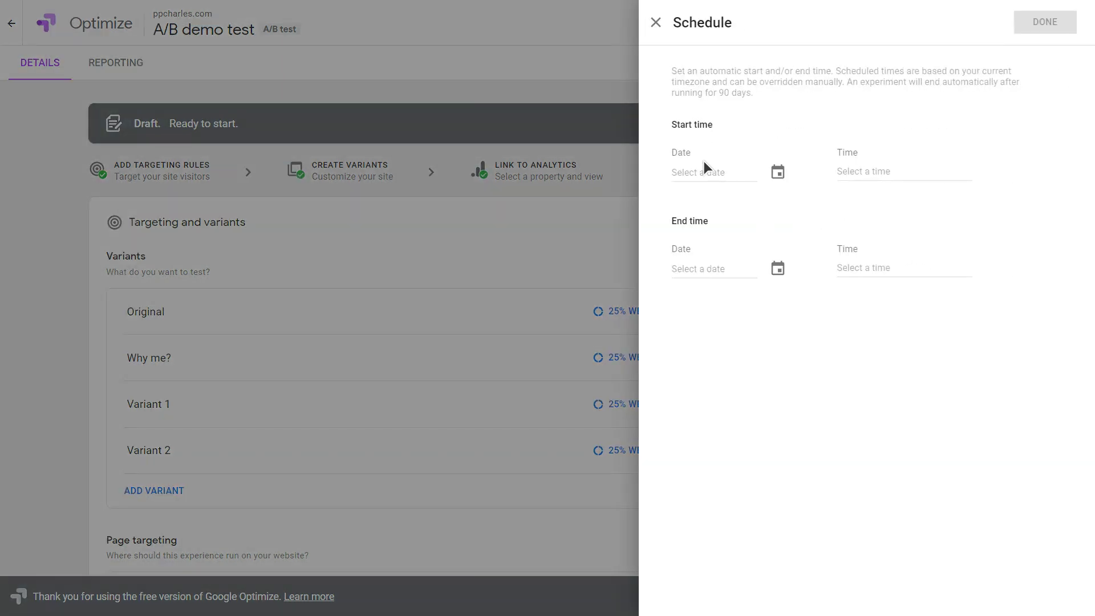
click(657, 24)
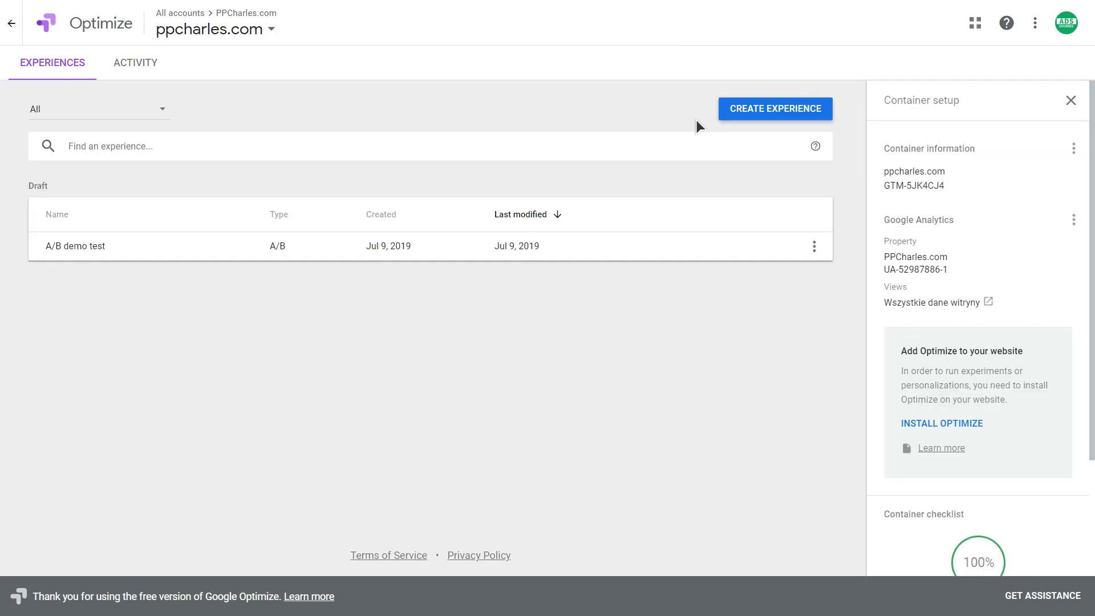
click(770, 112)
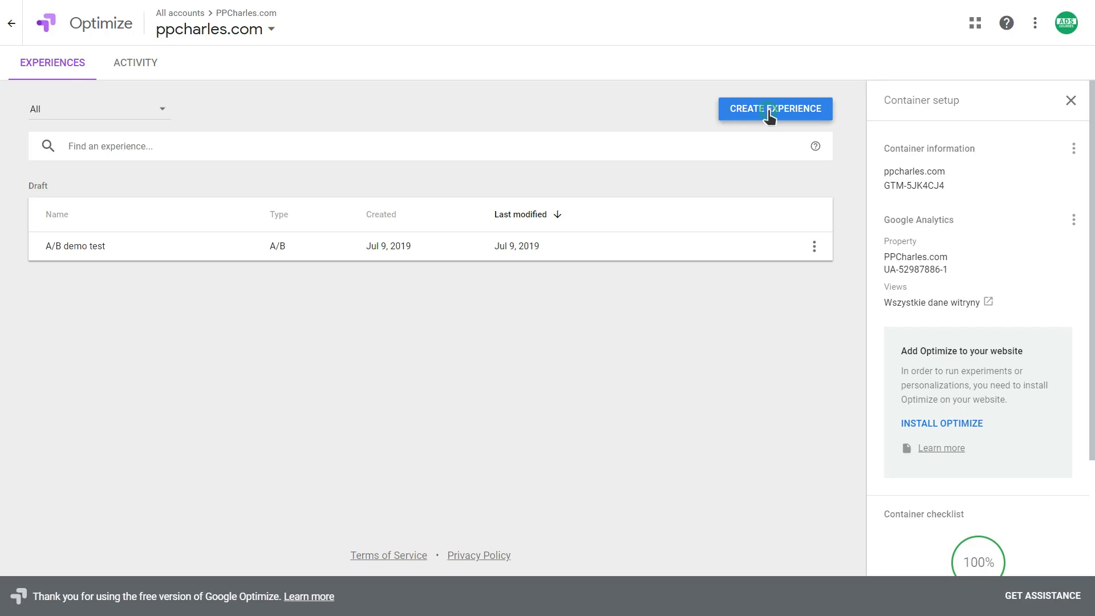
click(757, 307)
click(760, 101)
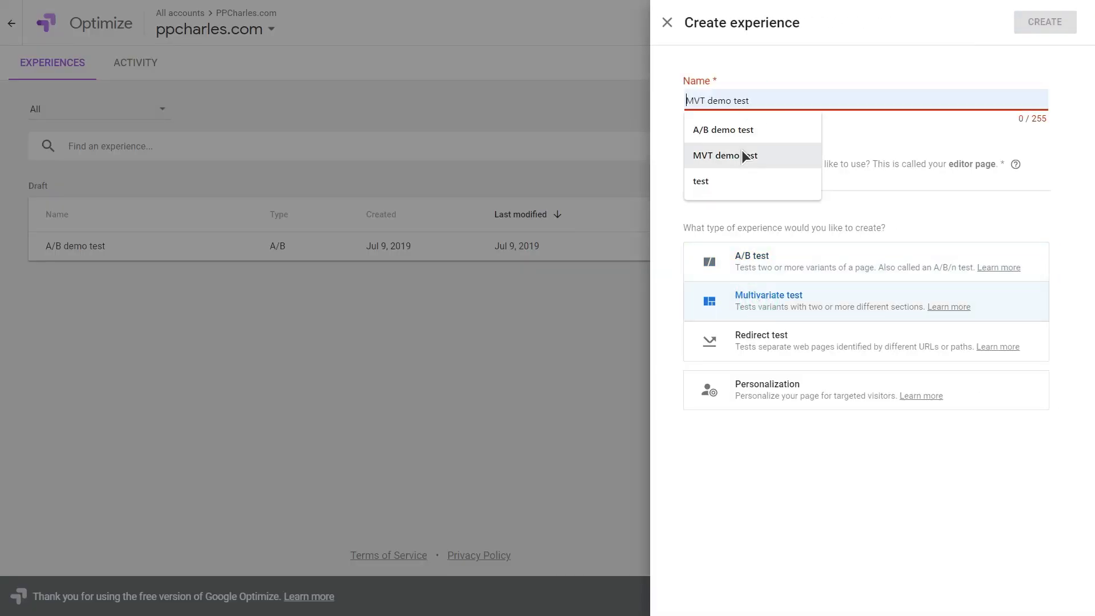
click(741, 153)
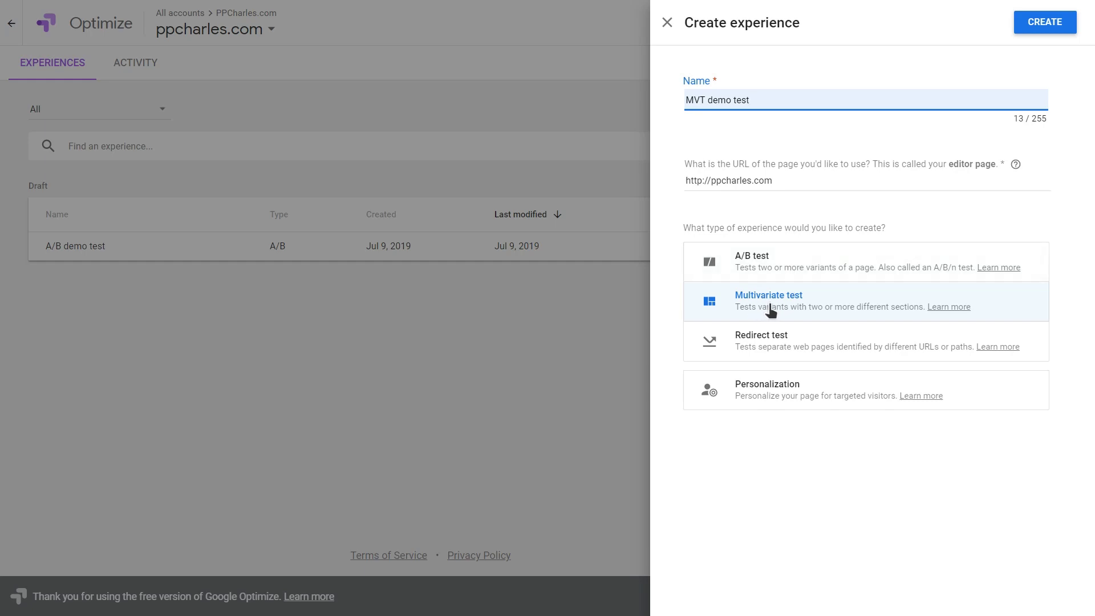
click(1045, 22)
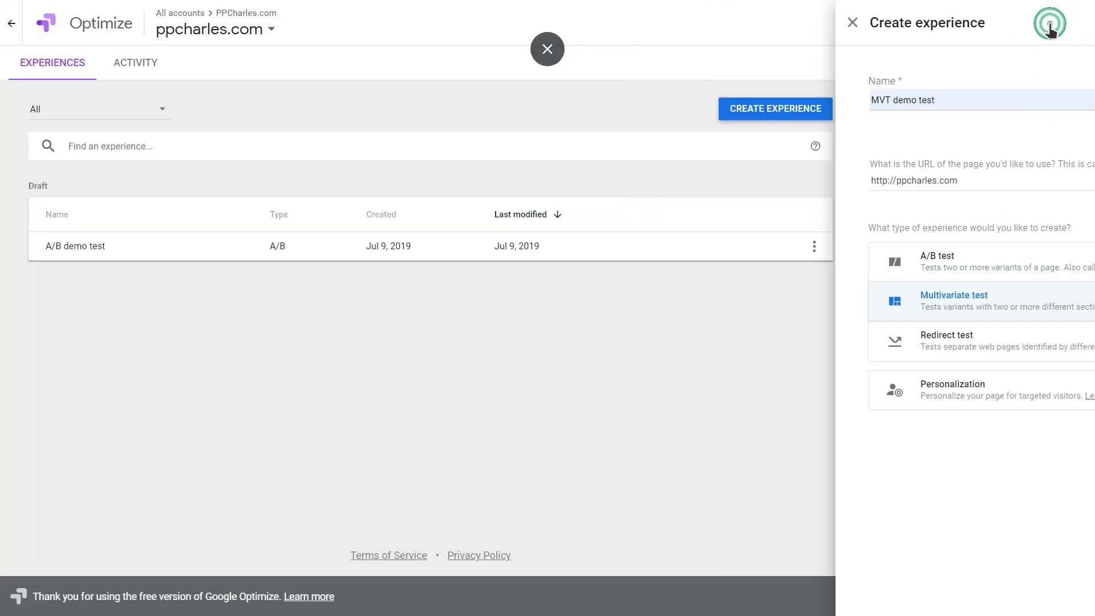
Rename Section A of the multivariate test to "Btn colour".
scroll(736, 273, down, 3)
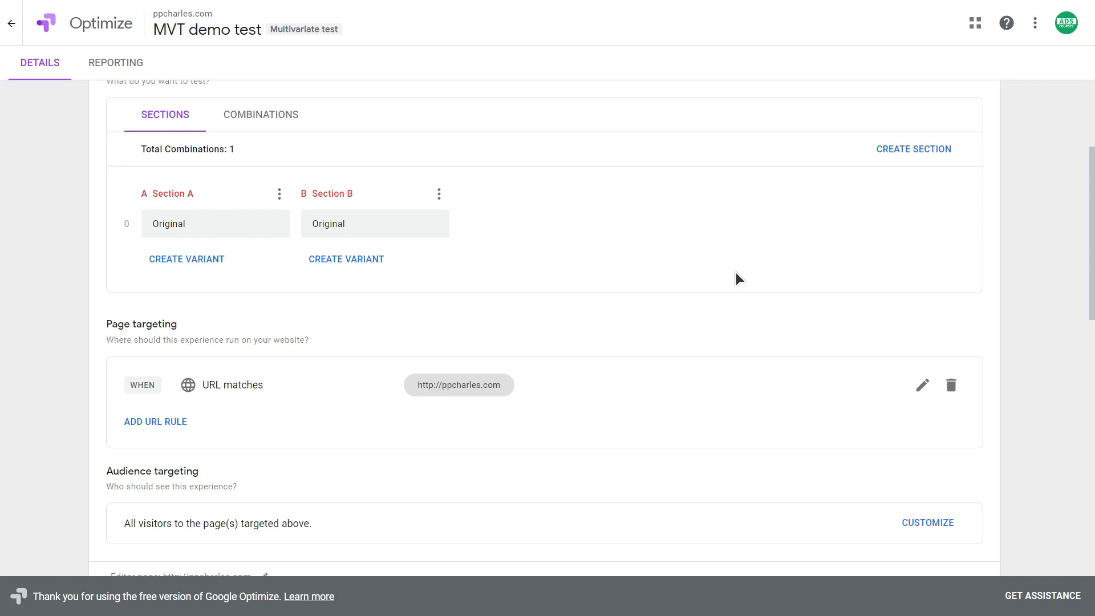
click(280, 195)
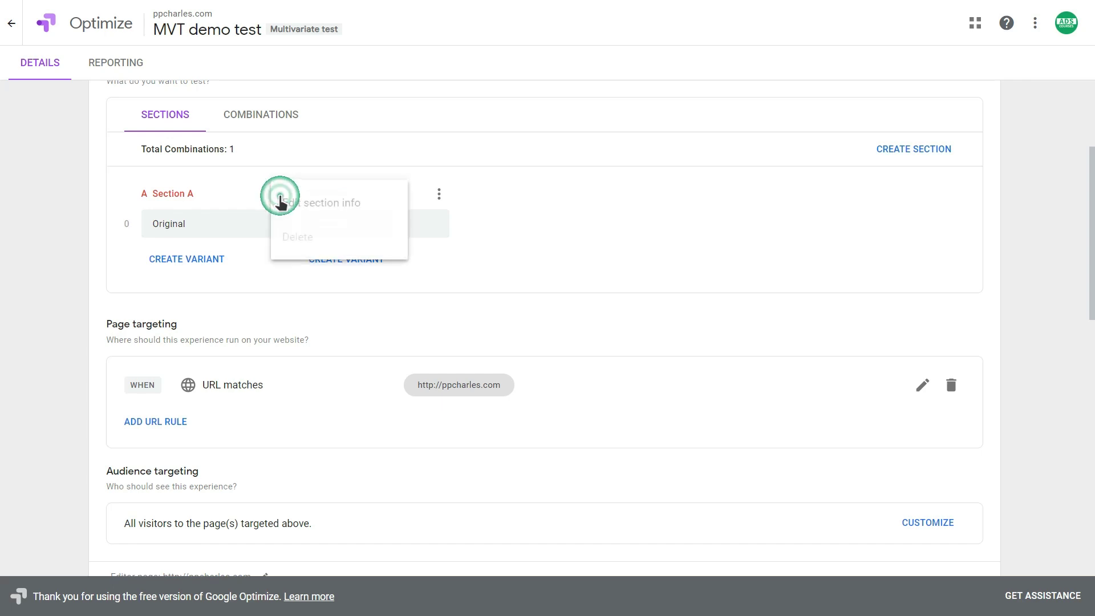
click(317, 203)
triple_click(742, 104)
text(Btn colo)
click(761, 136)
key(Return)
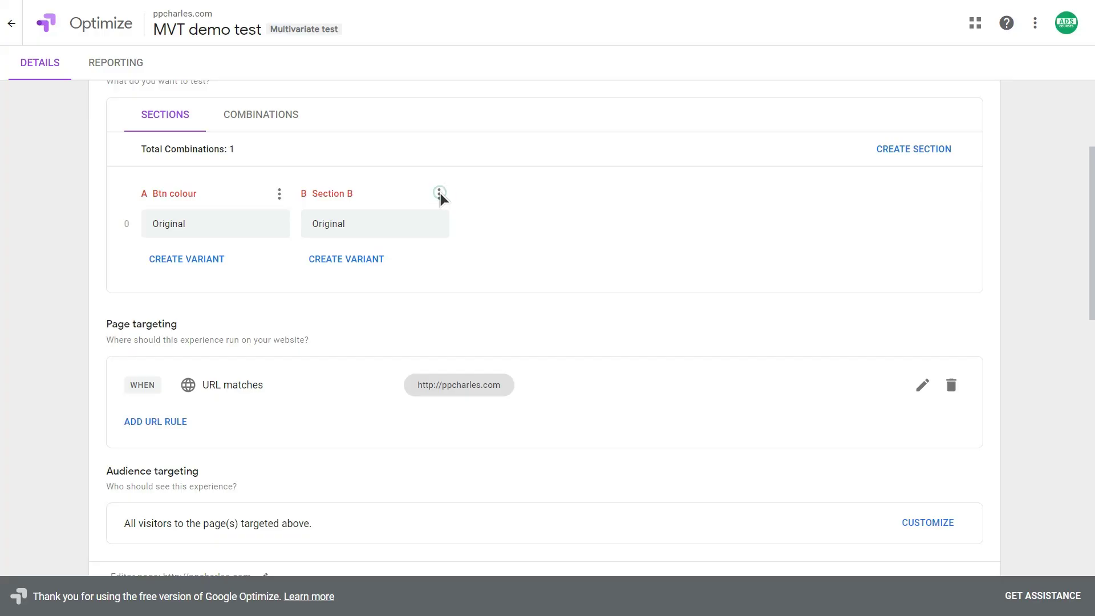
Rename Section B of the multivariate test to "Btn text".
click(439, 194)
click(459, 203)
triple_click(763, 98)
text(Btn text)
click(1049, 22)
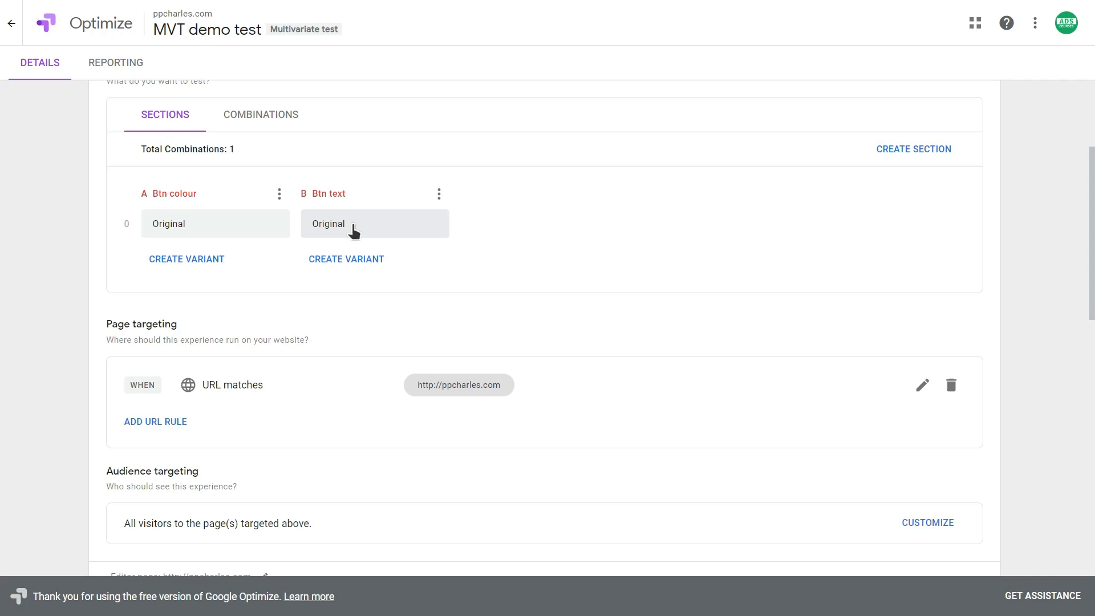
Add a variant named "btn green" to the Btn colour section.
click(206, 260)
drag(761, 141, 682, 139)
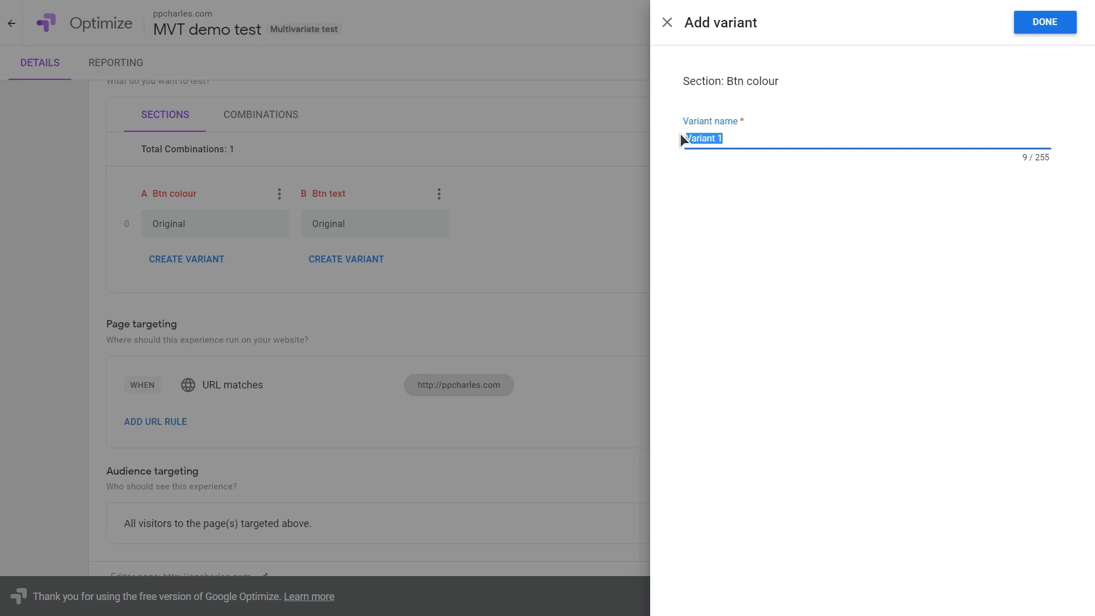
text(Bt)
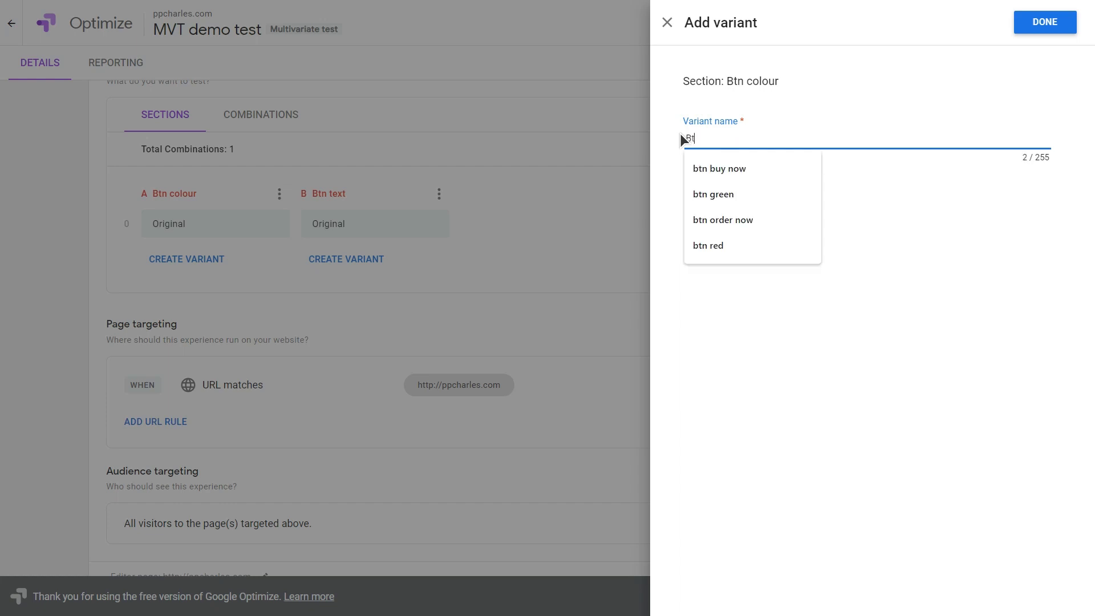
text(n green)
click(714, 194)
click(1045, 22)
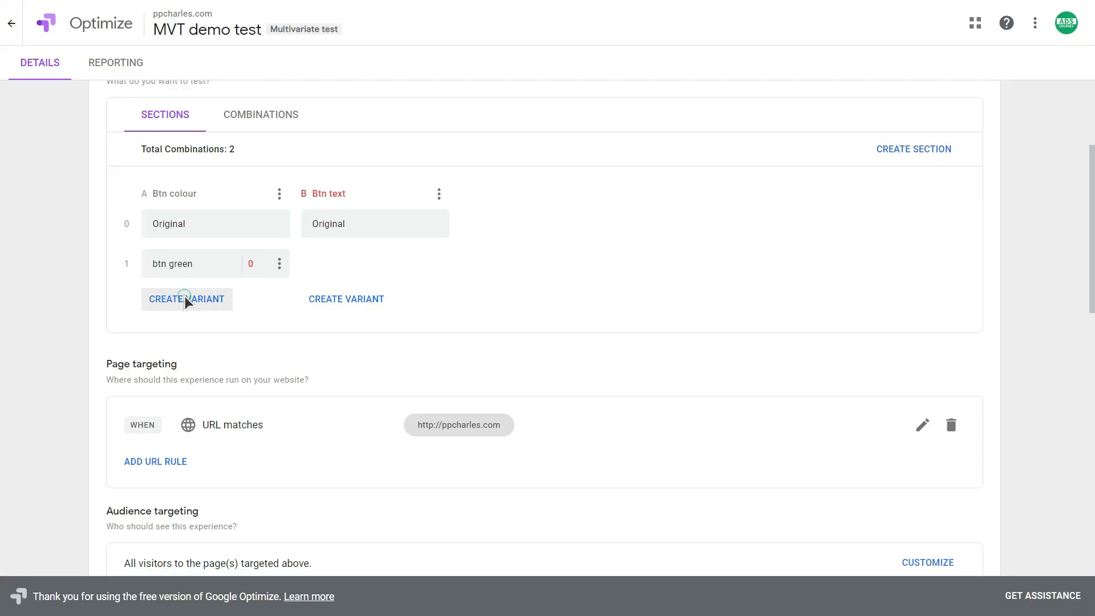
Add two more variants named "btn red" and "btn blue" to the Btn colour section.
click(184, 297)
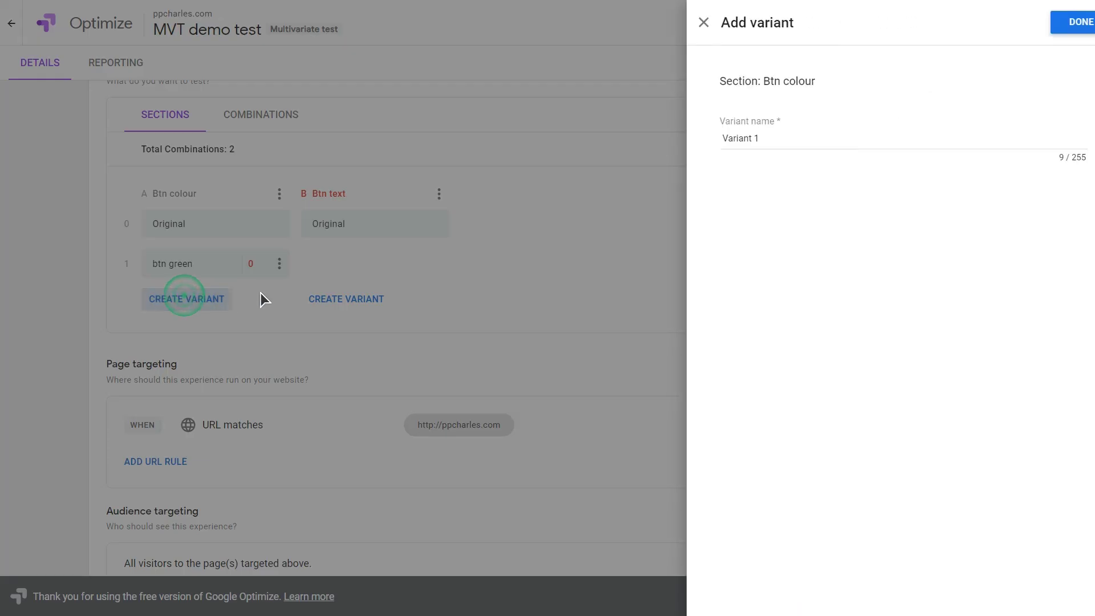
text(btn red)
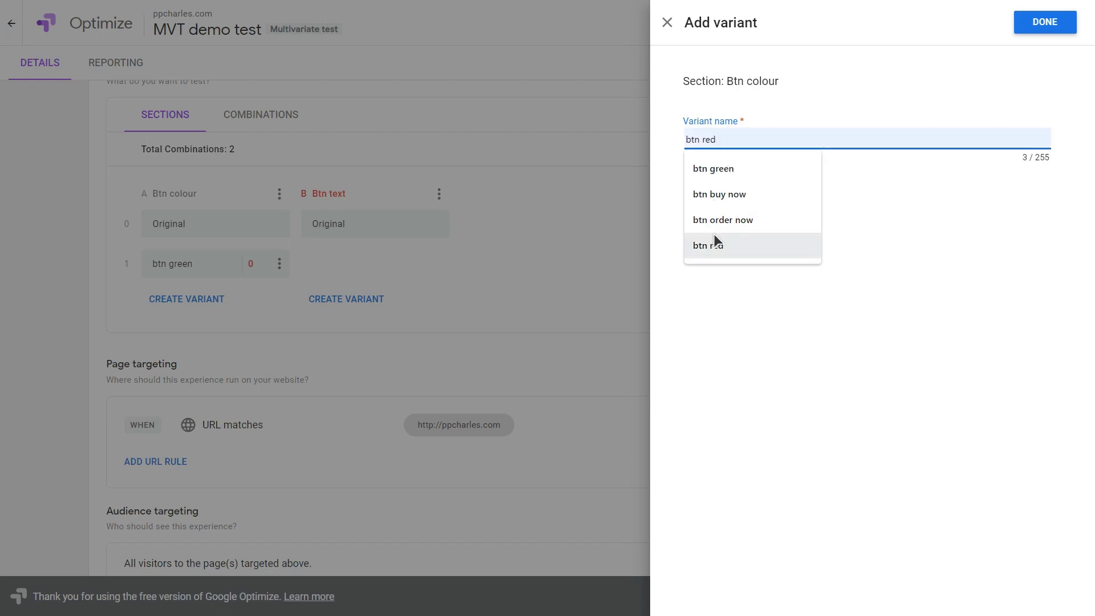
click(714, 233)
click(1045, 22)
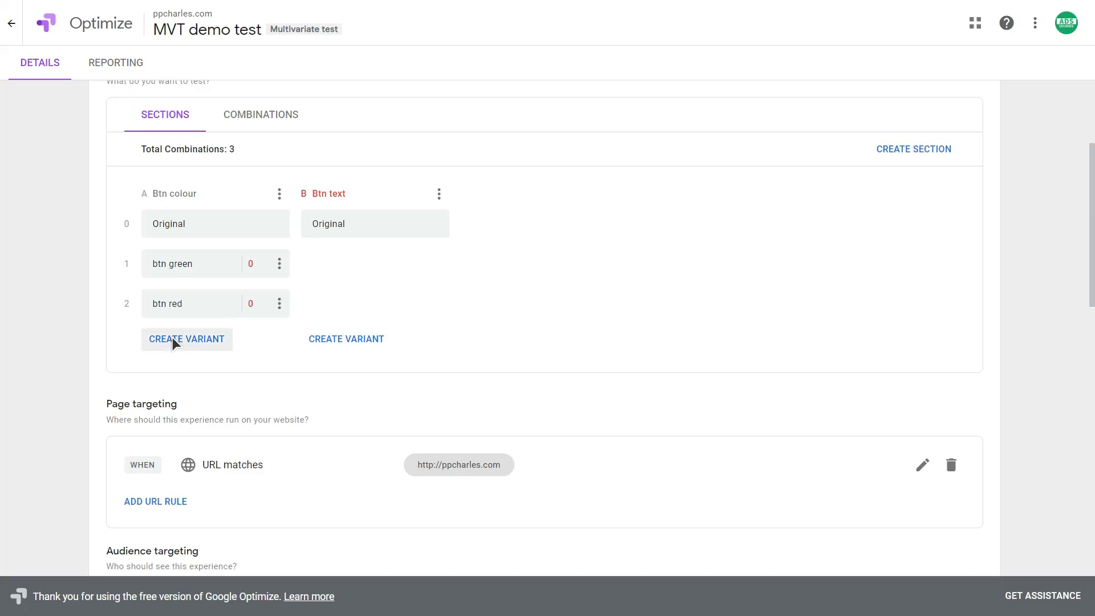
click(172, 337)
text(btn blue)
click(1052, 30)
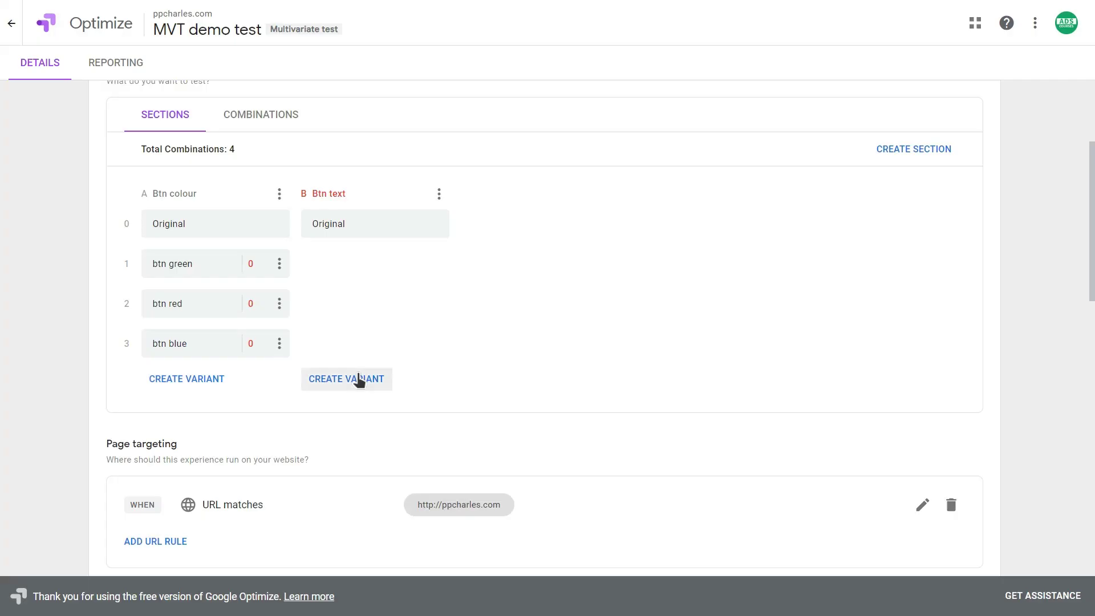
Add variants named "Buy now" and "Try now" to the Btn text section.
click(358, 379)
triple_click(740, 138)
text(Buy now)
key(Return)
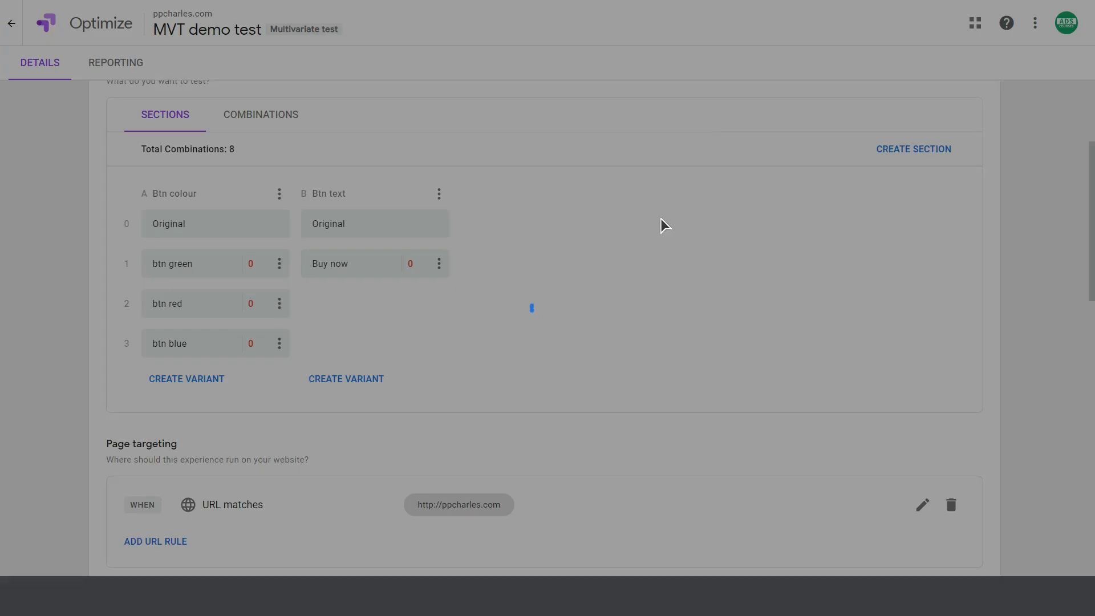
click(337, 379)
triple_click(740, 137)
text(Try now)
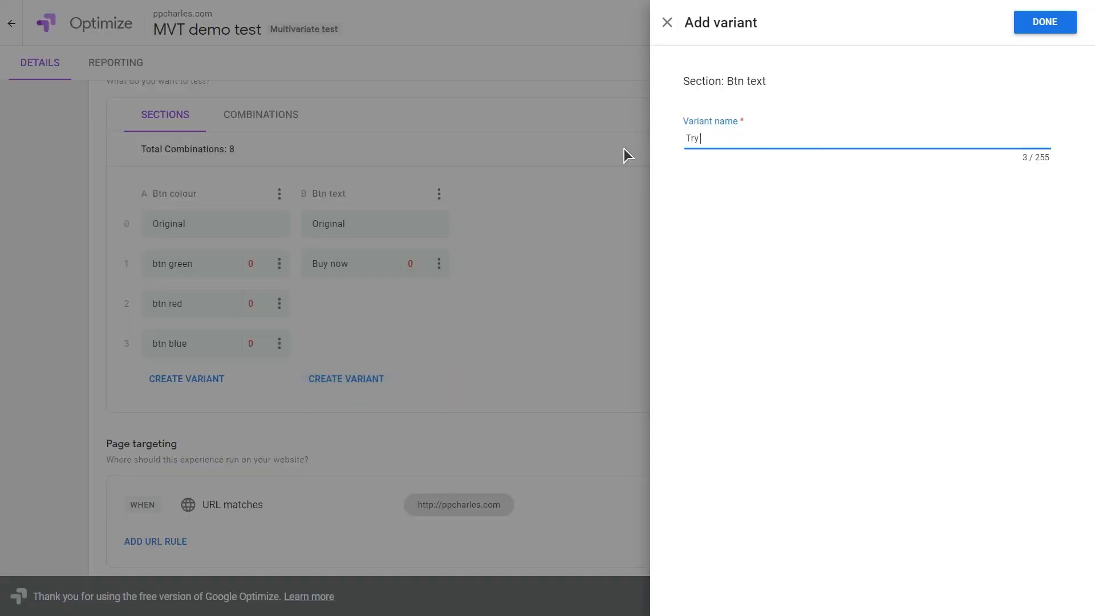
click(1037, 23)
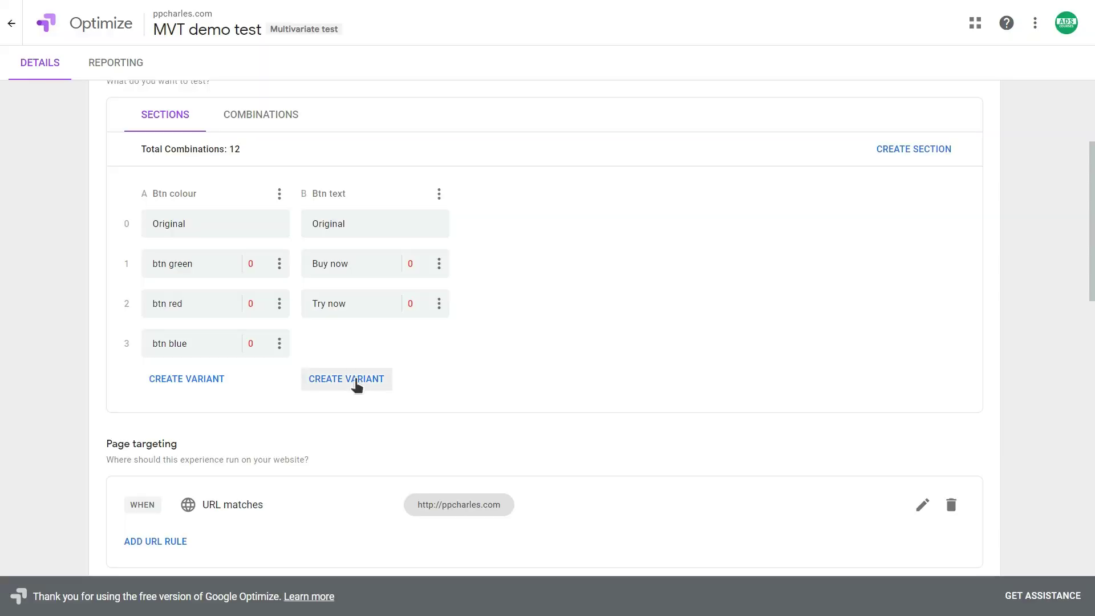
Add a third variant named "Get -20% - Buy" to the Btn text section.
click(356, 381)
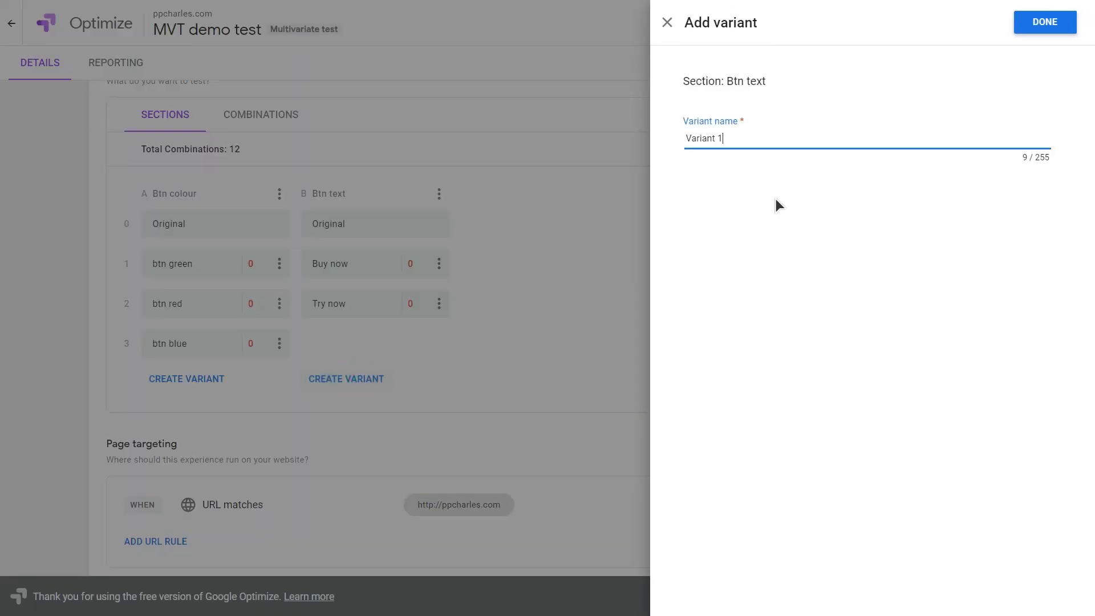
triple_click(753, 139)
text(G)
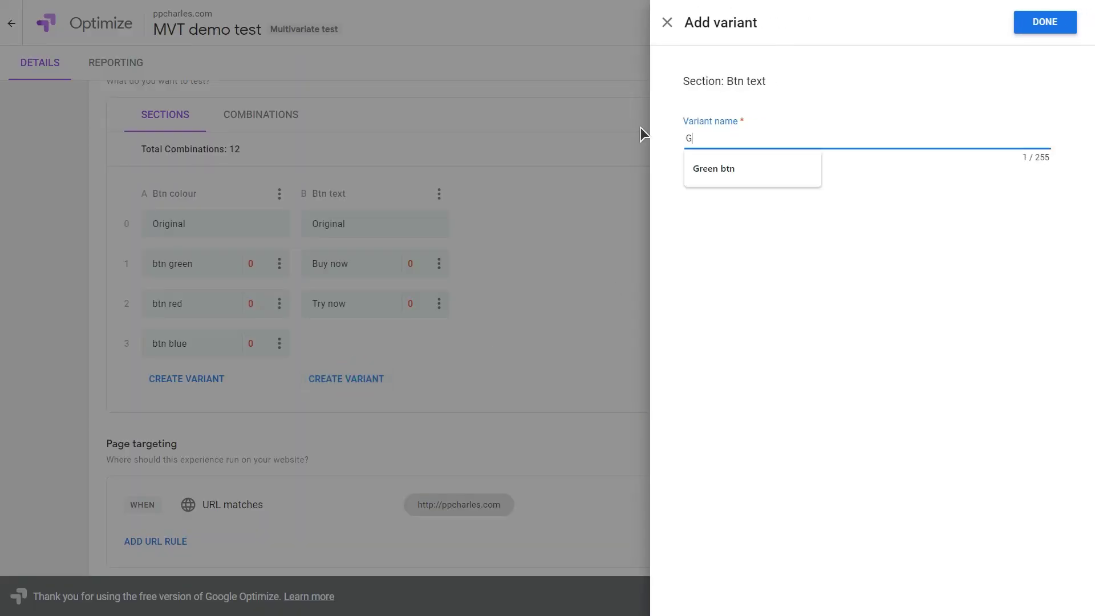
text(et -20% - Buy)
click(1046, 23)
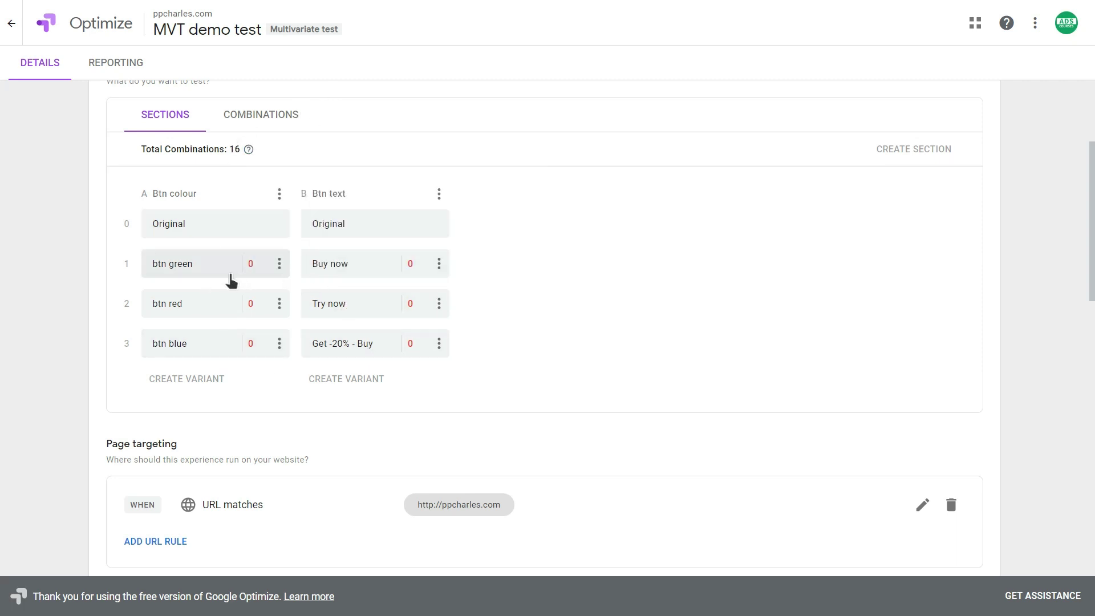
Review the full list of button colour and text combinations, then return to the sections and check the total number of combinations.
click(258, 116)
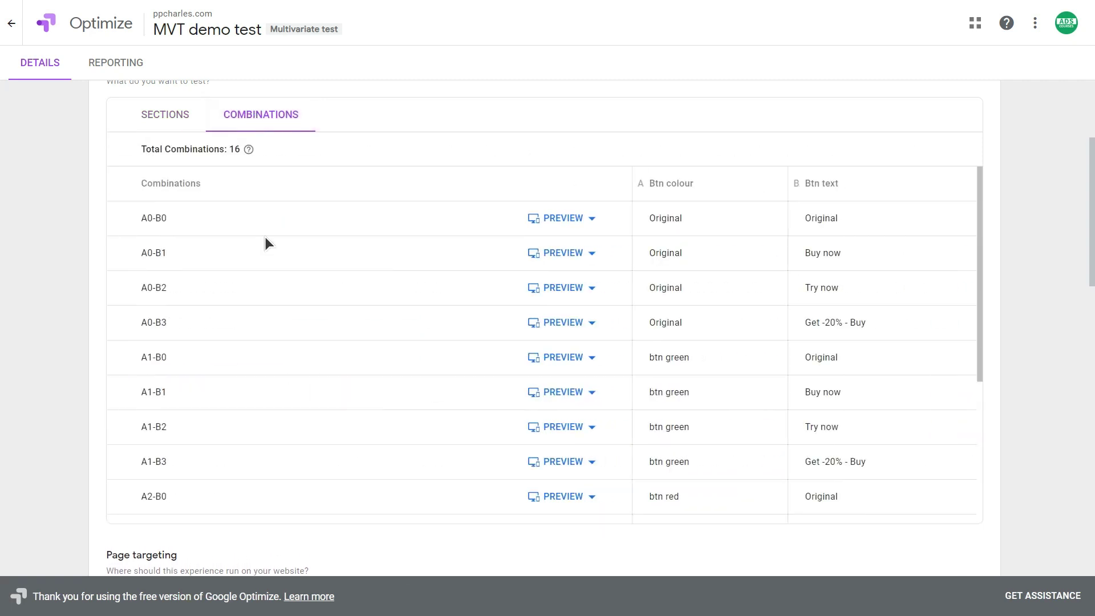
scroll(588, 201, down, 1)
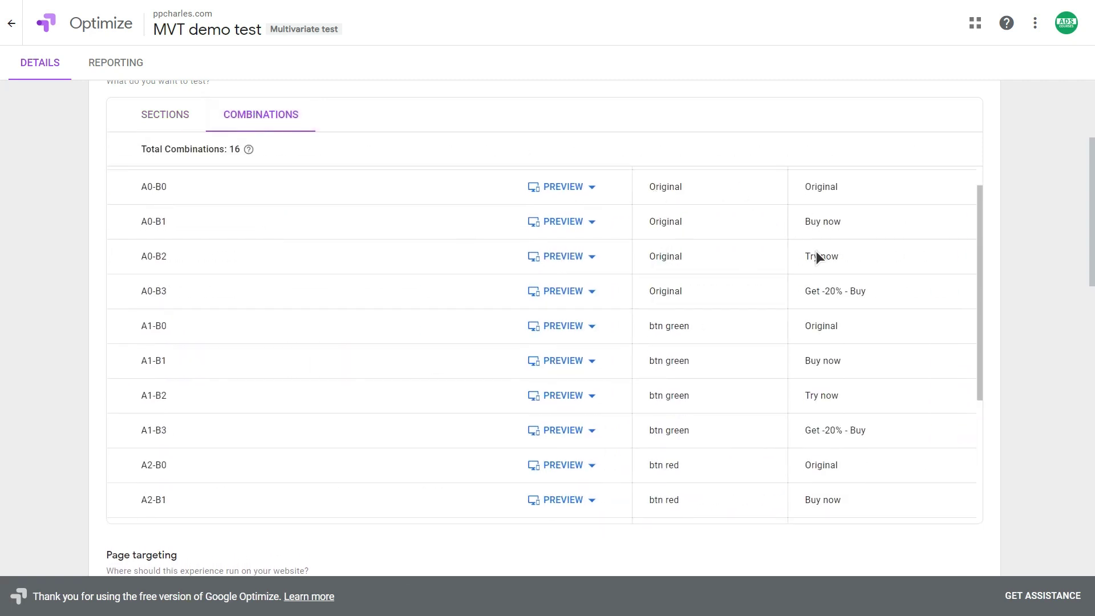
scroll(679, 275, down, 2)
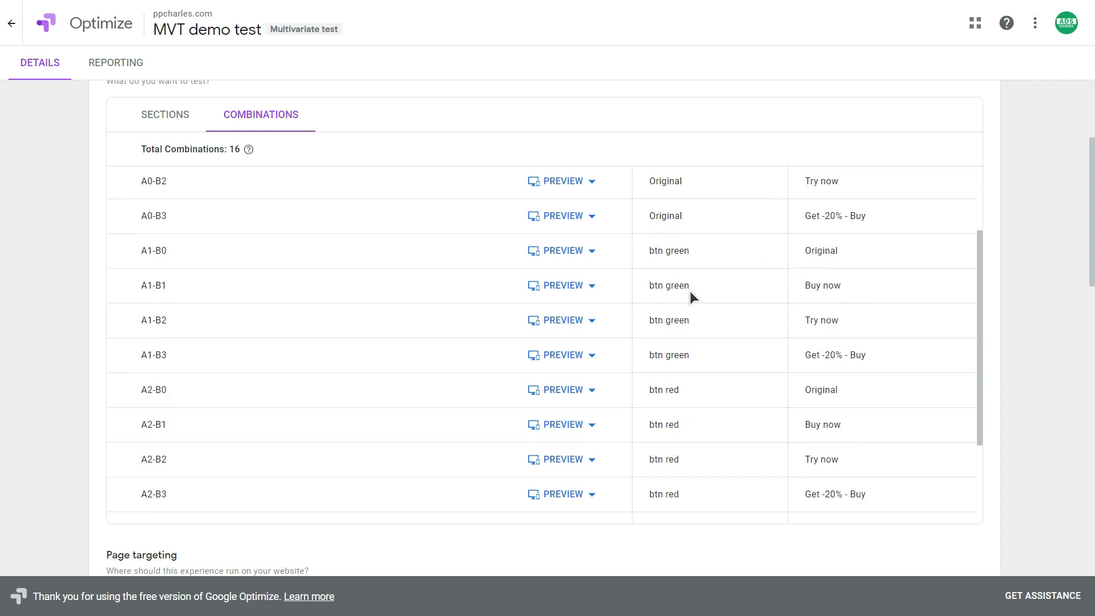
scroll(734, 329, down, 5)
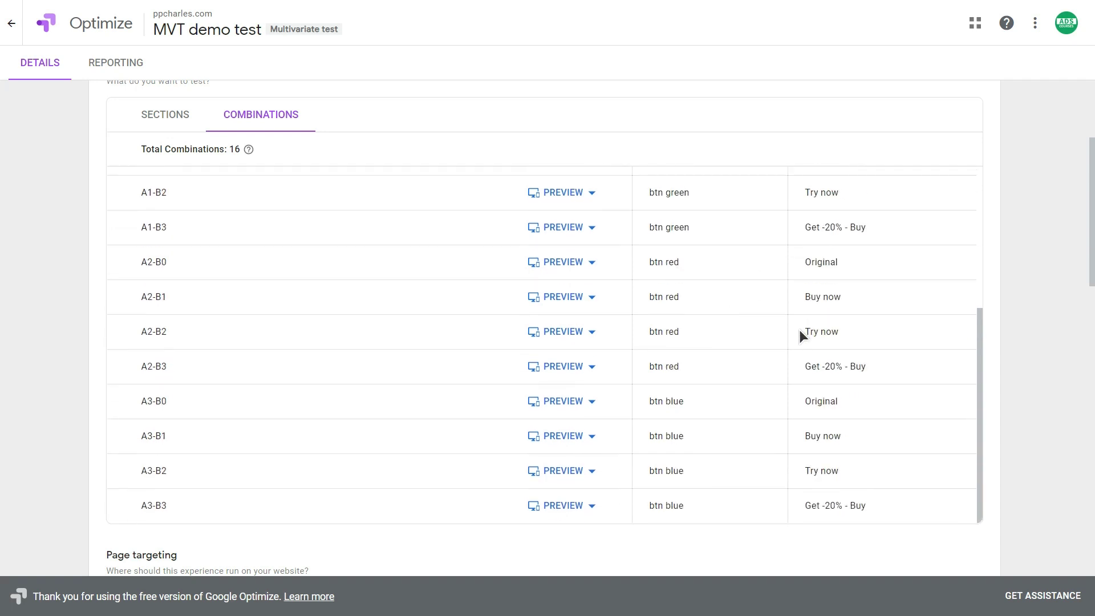
scroll(719, 331, down, 2)
scroll(723, 308, up, 5)
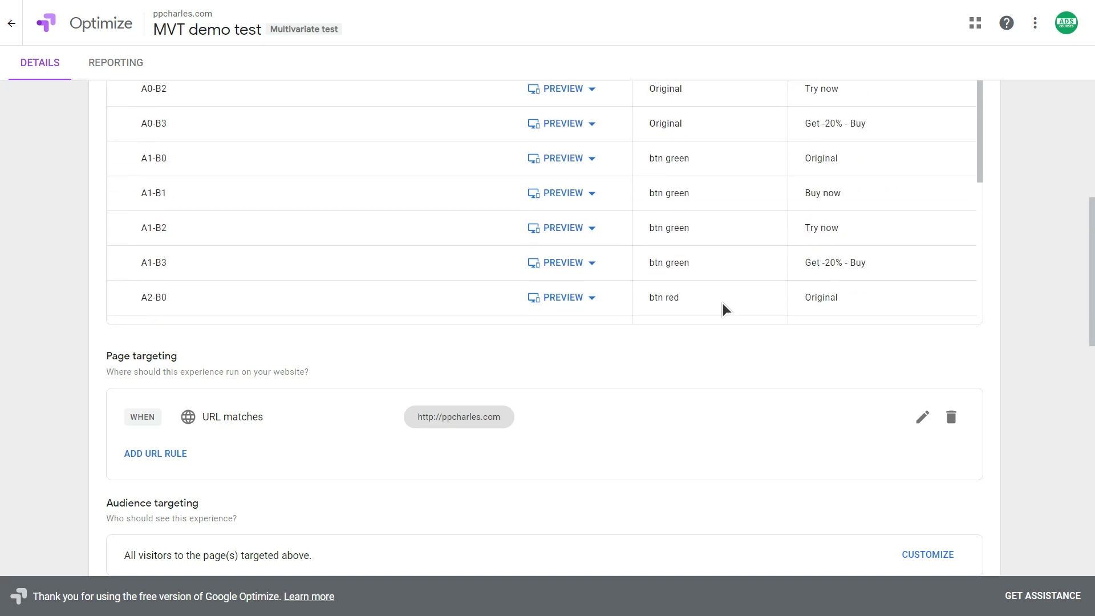
scroll(727, 371, up, 5)
click(141, 307)
scroll(230, 203, down, 2)
drag(230, 203, 240, 203)
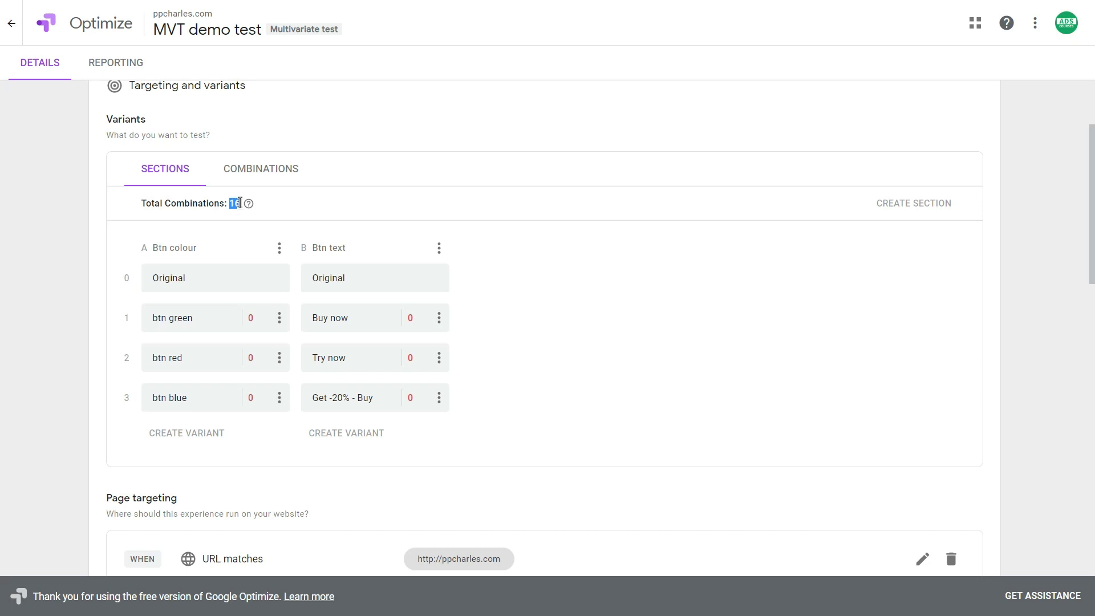
click(682, 275)
Look over the test's page and audience targeting, then open its reporting page.
scroll(683, 275, down, 5)
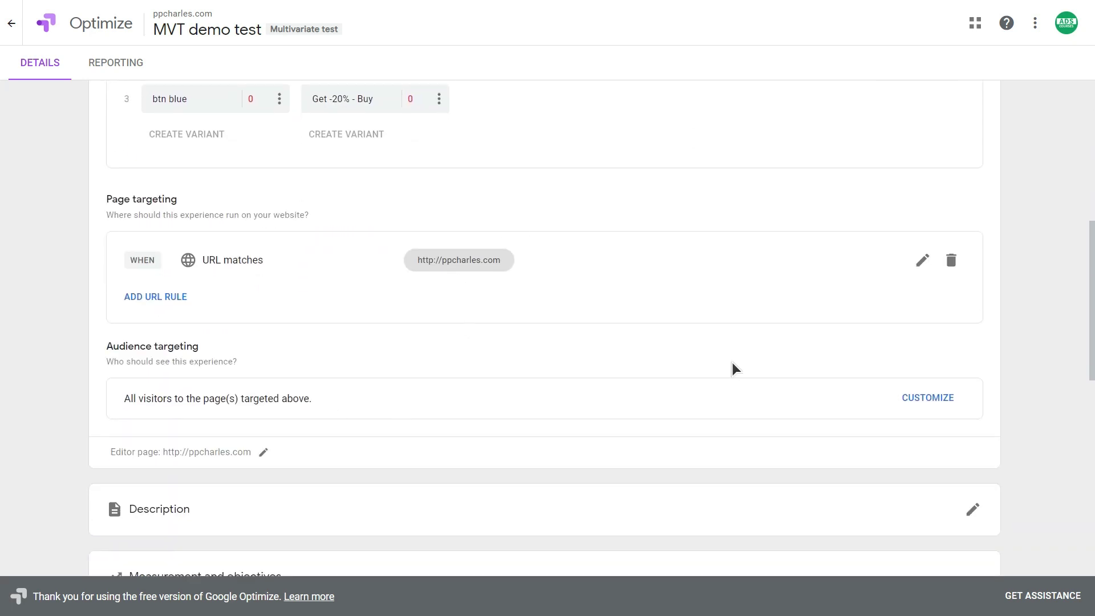
scroll(732, 363, up, 8)
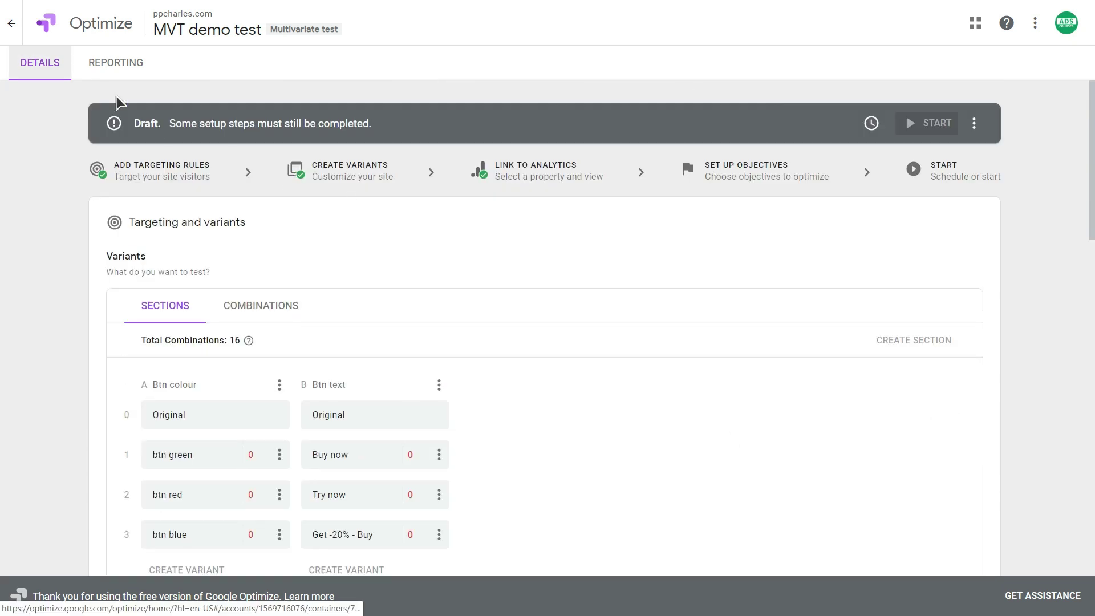
click(98, 77)
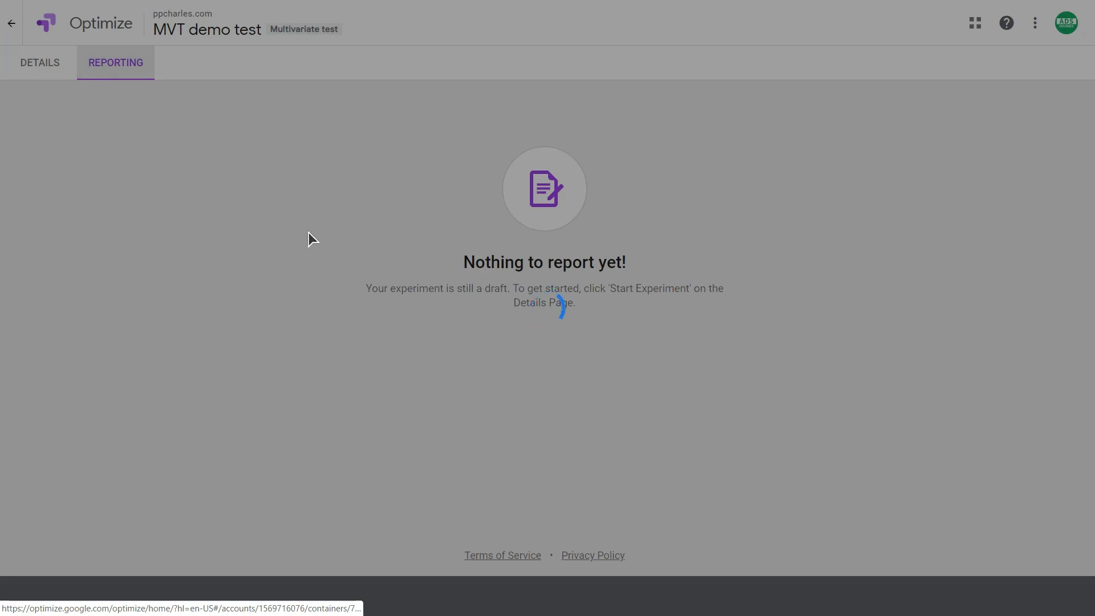